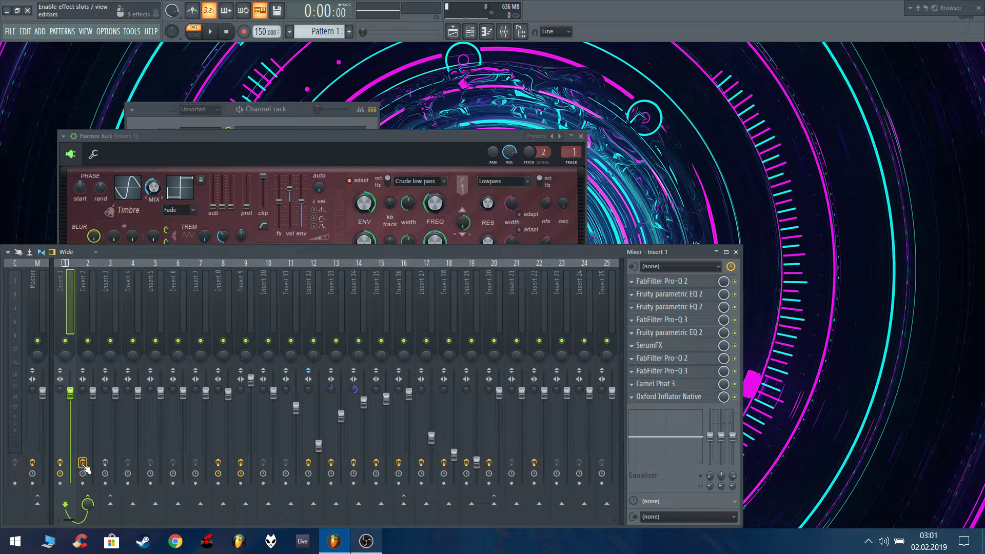
# Play the pattern and examine the Harmor Kick's timbre, volume and pitch envelopes
pyautogui.press('space')
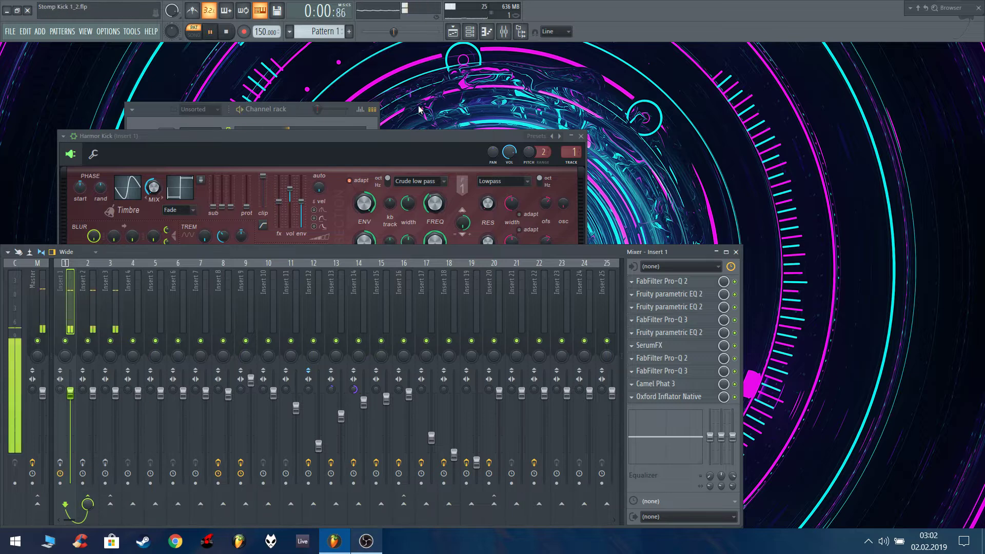
pyautogui.click(352, 132)
pyautogui.moveTo(351, 133); pyautogui.dragTo(354, 82)
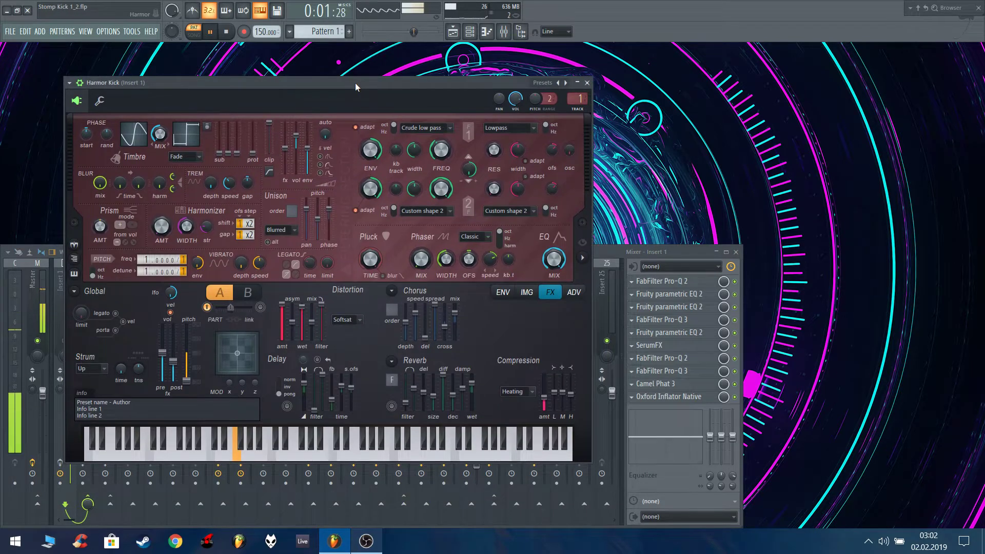
pyautogui.click(148, 135)
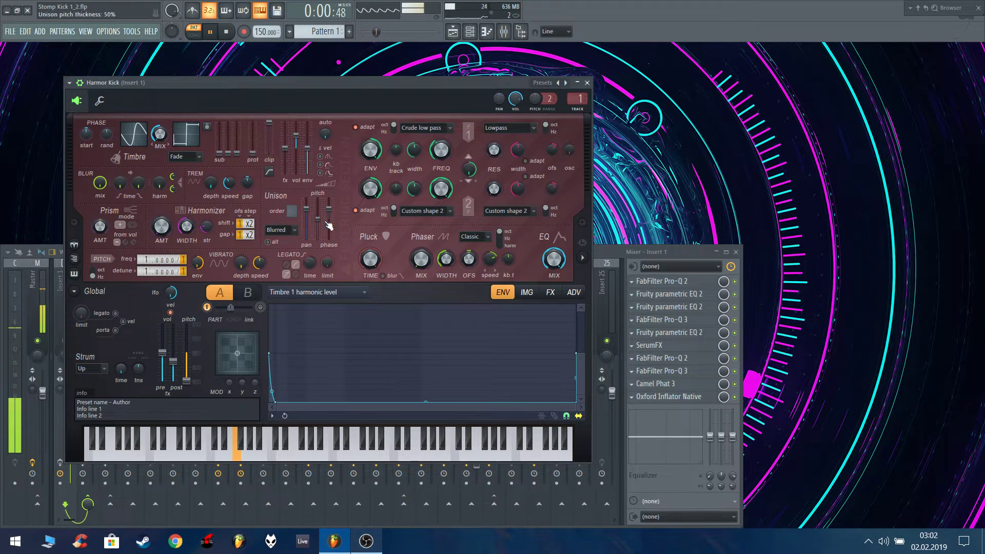
pyautogui.click(362, 292)
pyautogui.click(289, 198)
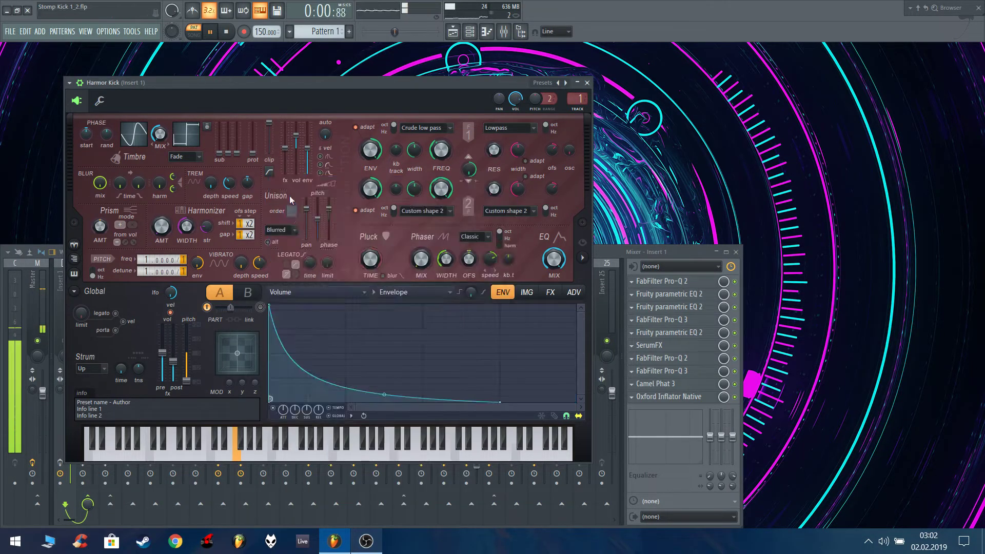
pyautogui.click(318, 295)
pyautogui.click(293, 450)
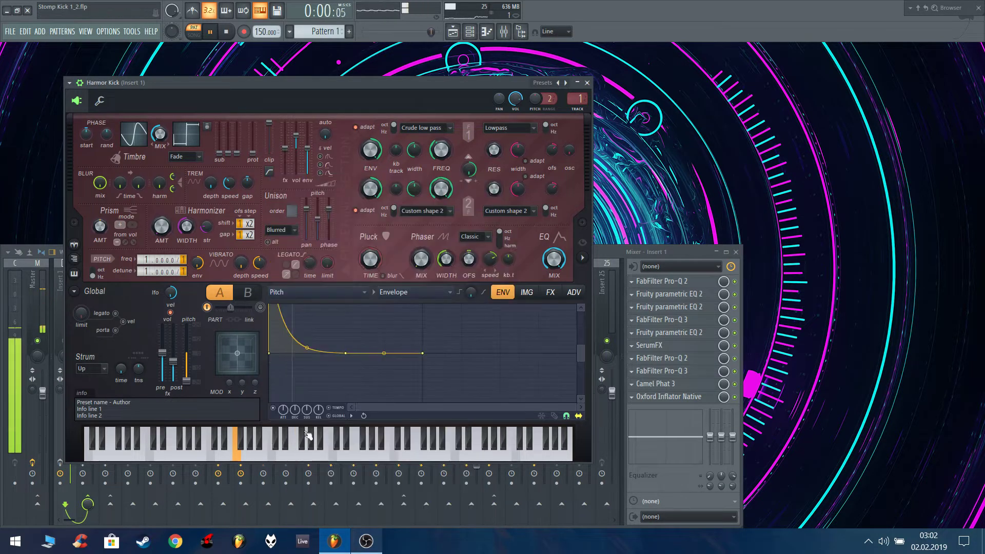
pyautogui.moveTo(577, 347); pyautogui.dragTo(576, 321)
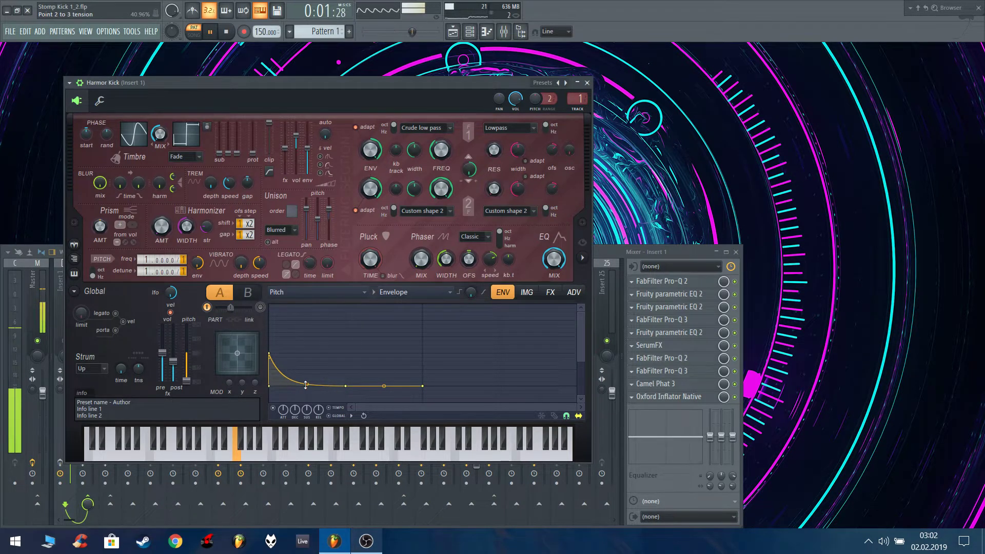
# Audition the Harmor Kick with its distortion type set to Off and restore Softsat
pyautogui.click(572, 293)
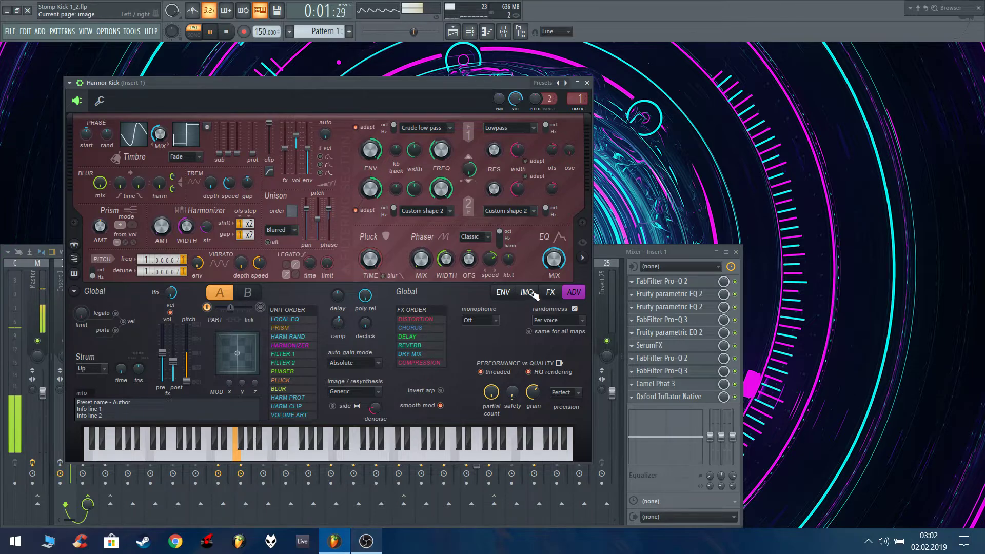
pyautogui.click(551, 293)
pyautogui.click(353, 320)
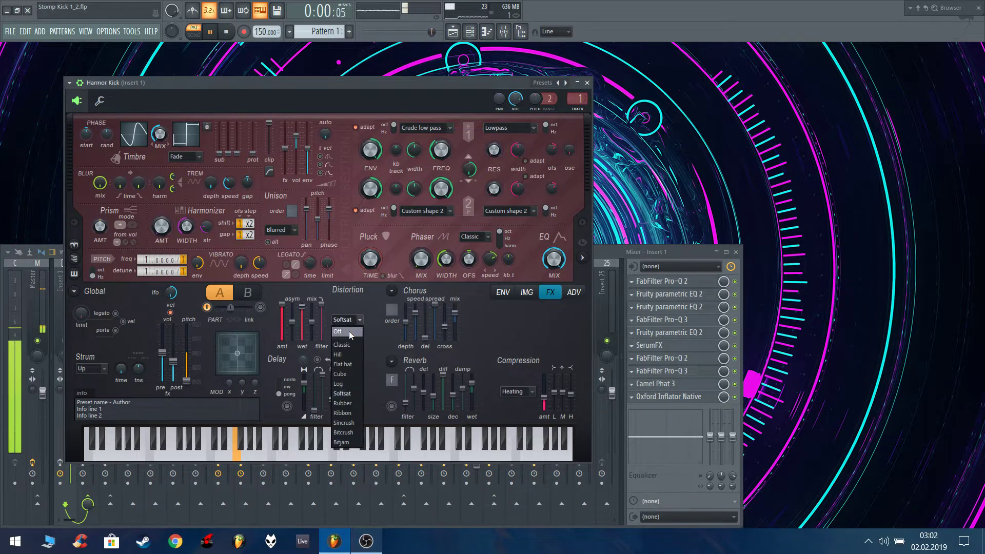
pyautogui.click(337, 331)
pyautogui.click(346, 319)
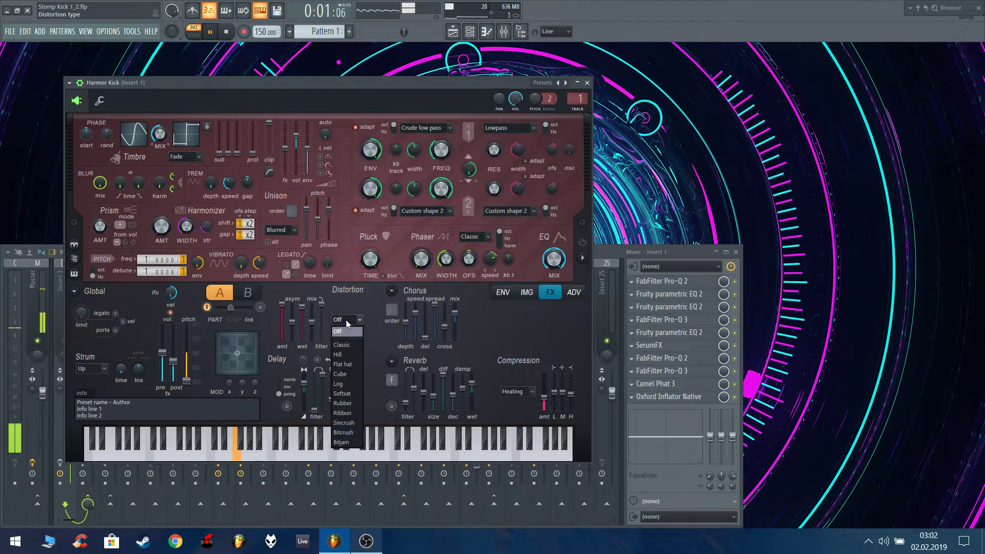
pyautogui.click(343, 394)
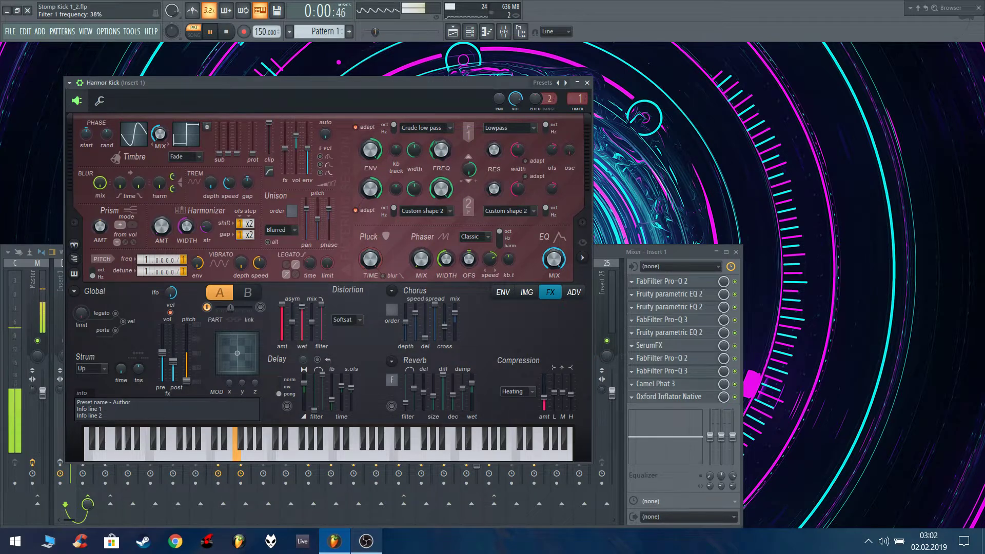
# Sweep filter 1's frequency and bring it back to 39%, close the Harmor Kick editor and stop playback
pyautogui.moveTo(441, 150); pyautogui.dragTo(441, 102)
pyautogui.moveTo(445, 154); pyautogui.dragTo(445, 179)
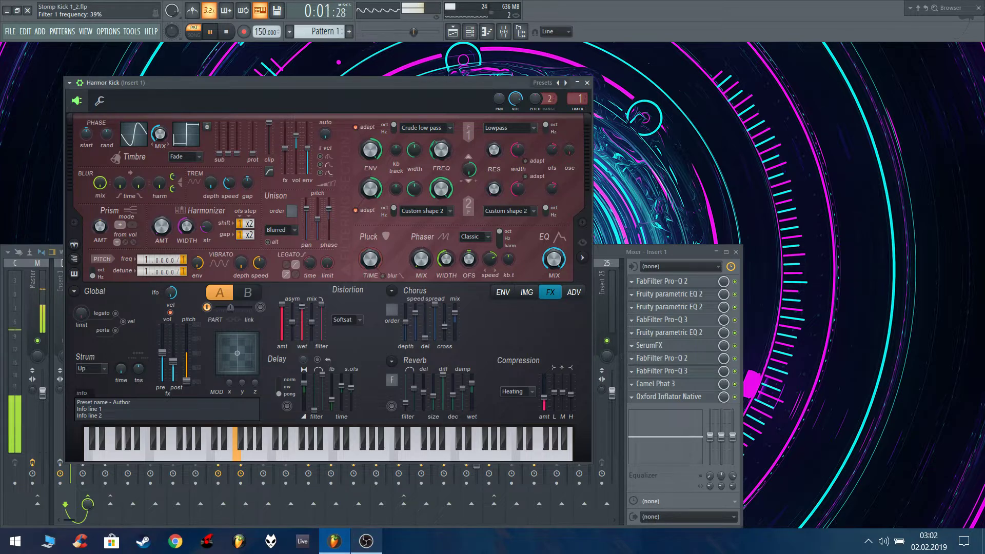
pyautogui.click(588, 82)
pyautogui.press('space')
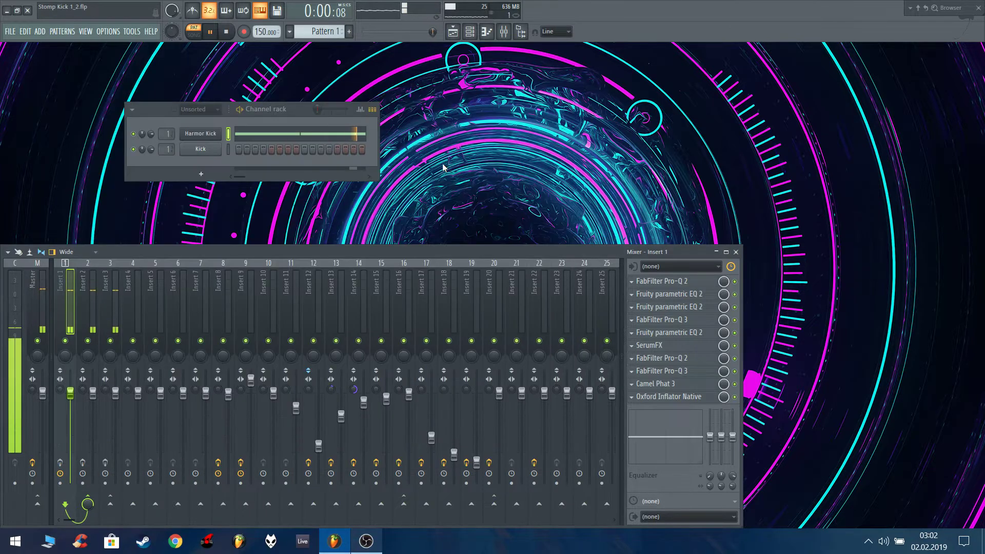
# Enable the effect chains on Inserts 2 and 3, play the pattern and show Insert 1's effects
pyautogui.click(112, 317)
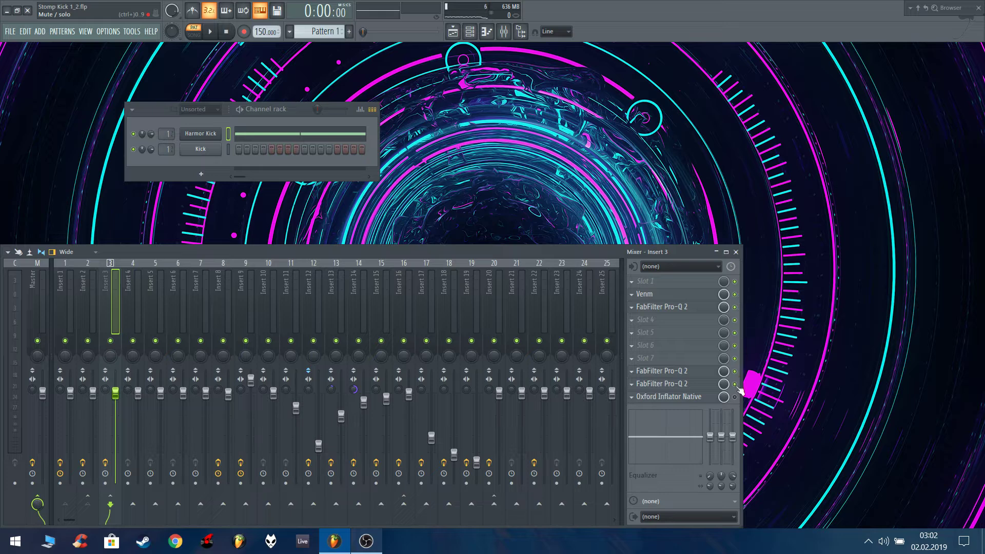
pyautogui.press('space')
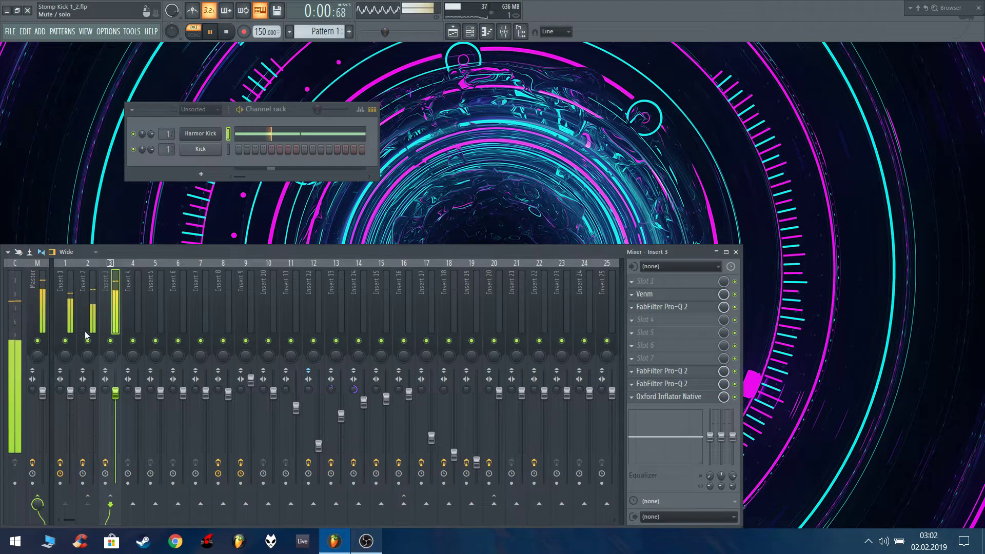
pyautogui.click(68, 309)
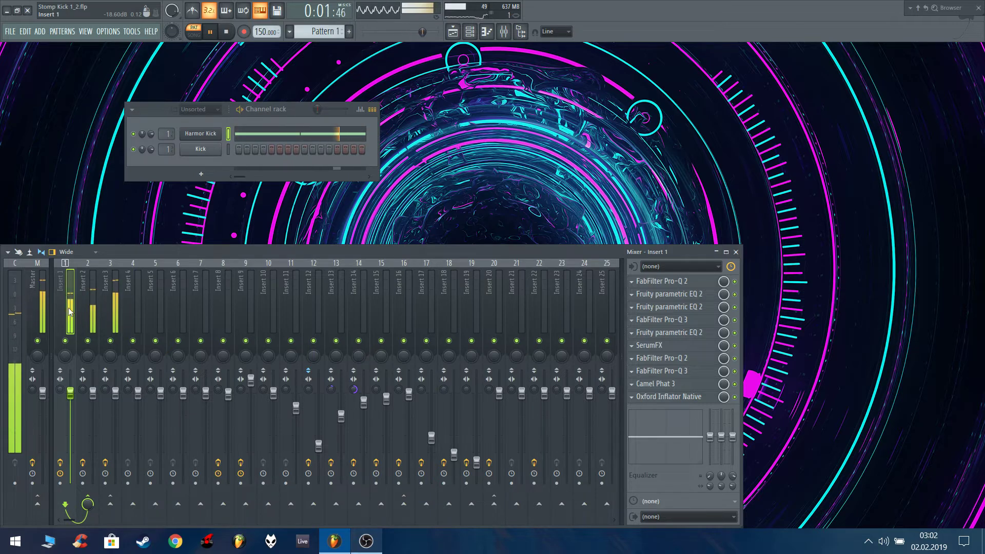
# Record the playing kick pattern into Edison on the Master track and stop the recording and playback
pyautogui.click(35, 306)
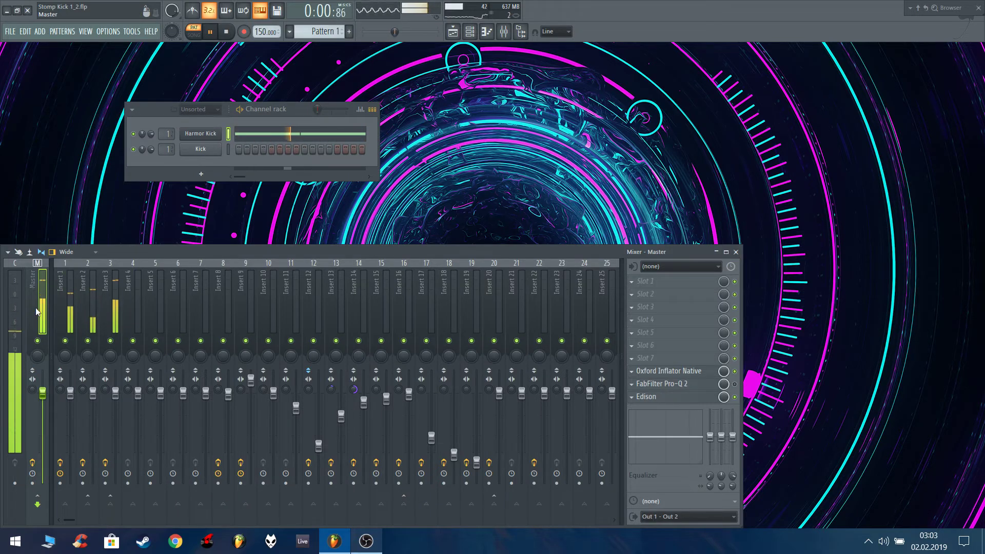
pyautogui.click(675, 400)
pyautogui.click(173, 194)
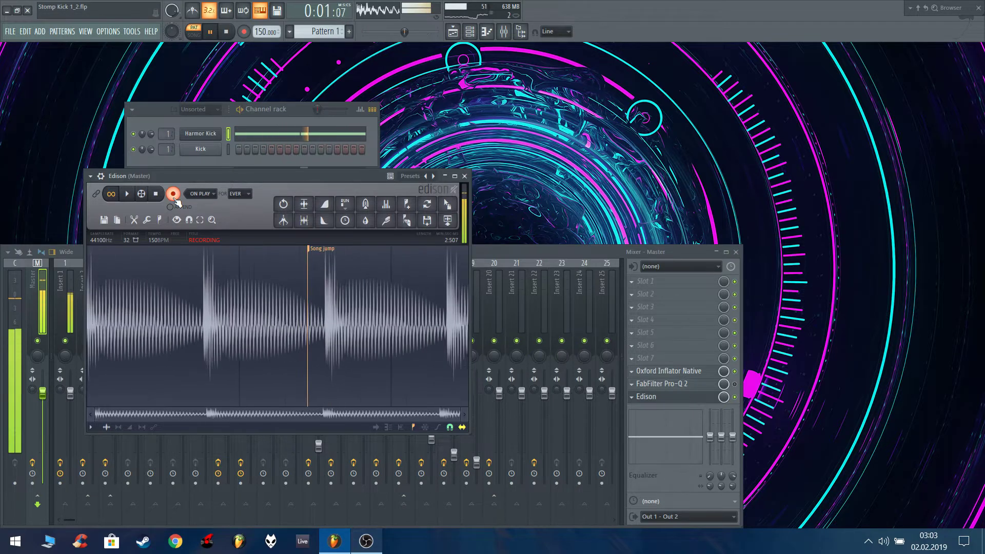
pyautogui.click(173, 194)
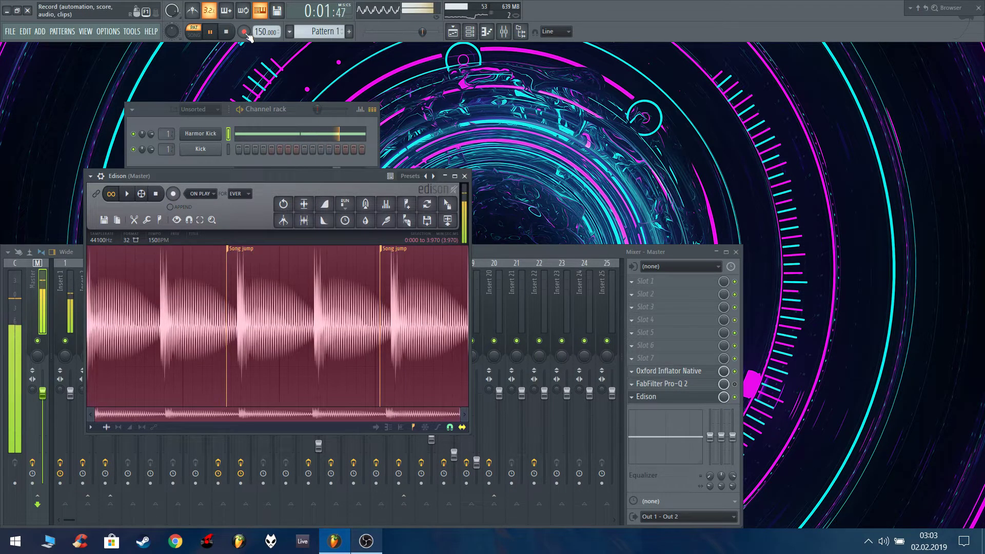
pyautogui.click(226, 32)
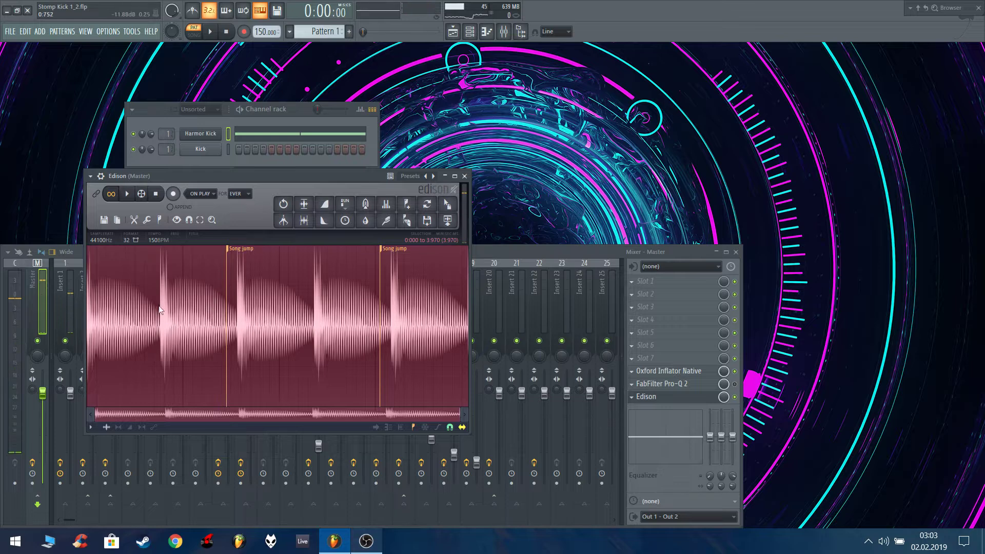
# Trim the Edison recording to the single kick from 0:767 to 1:569, remove its marker and delete slivers at the end
pyautogui.click(135, 221)
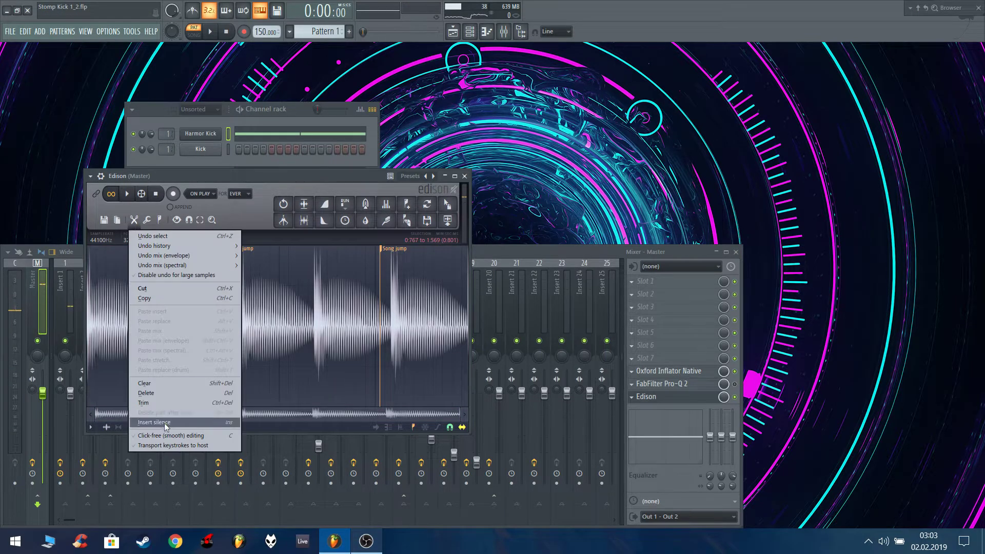
pyautogui.click(164, 422)
pyautogui.rightClick(413, 252)
pyautogui.click(424, 261)
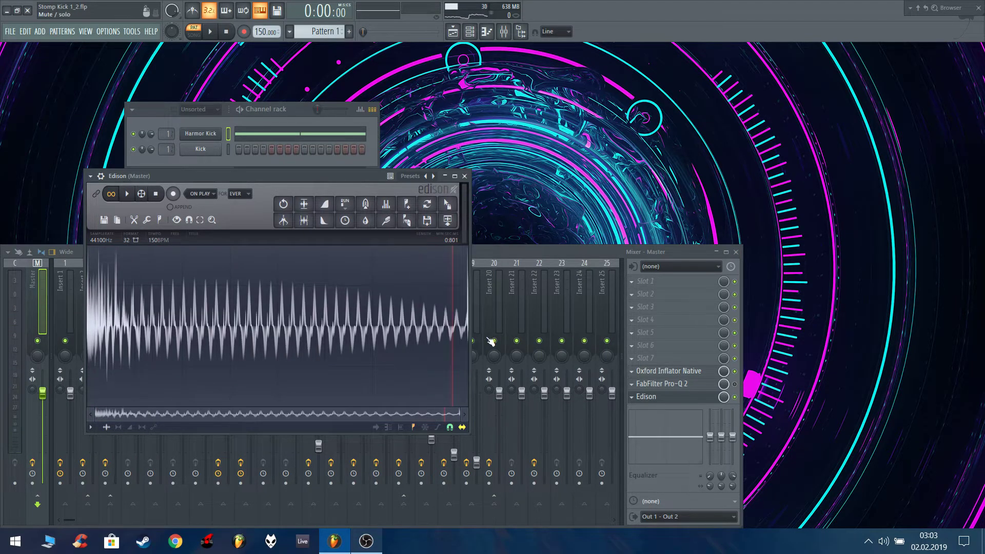
pyautogui.press('Delete')
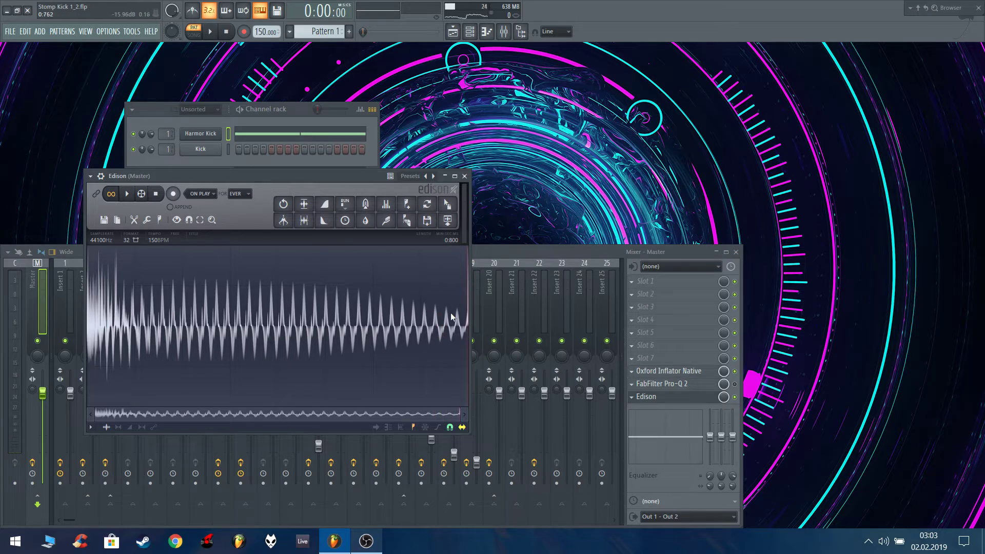
pyautogui.press('Delete')
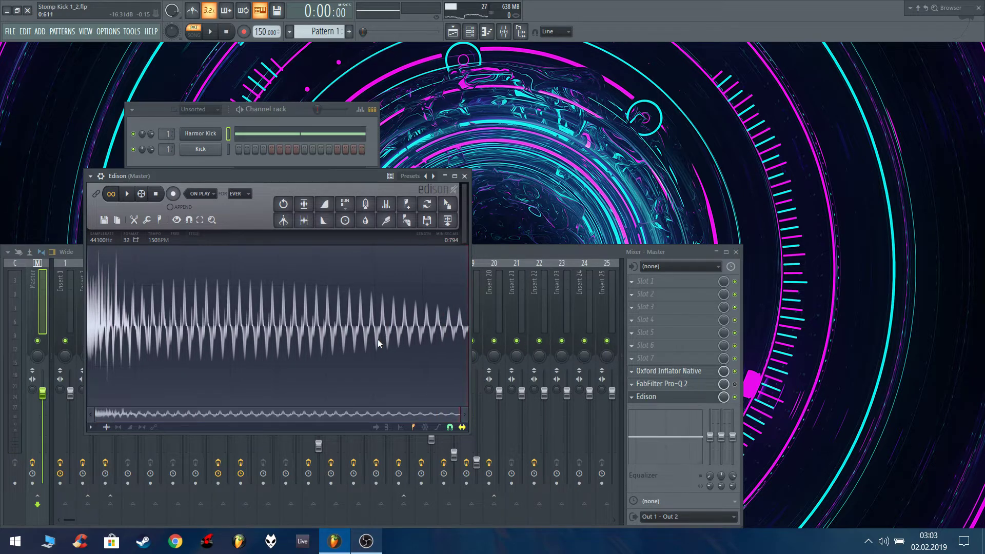
# Close Edison, replay the pattern while viewing Insert 3's effect chain, and close the mixer
pyautogui.press('space')
pyautogui.press('space')
pyautogui.click(464, 176)
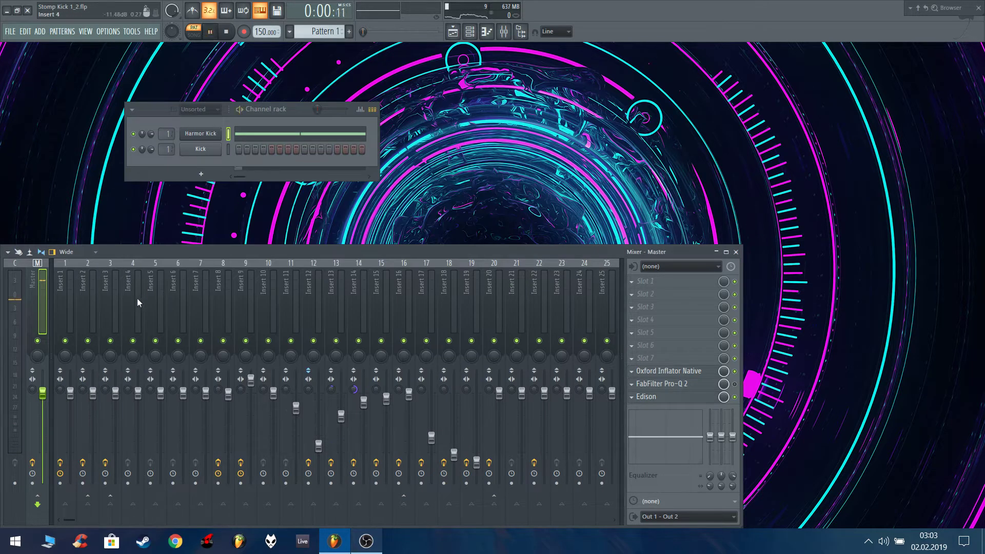
pyautogui.click(113, 309)
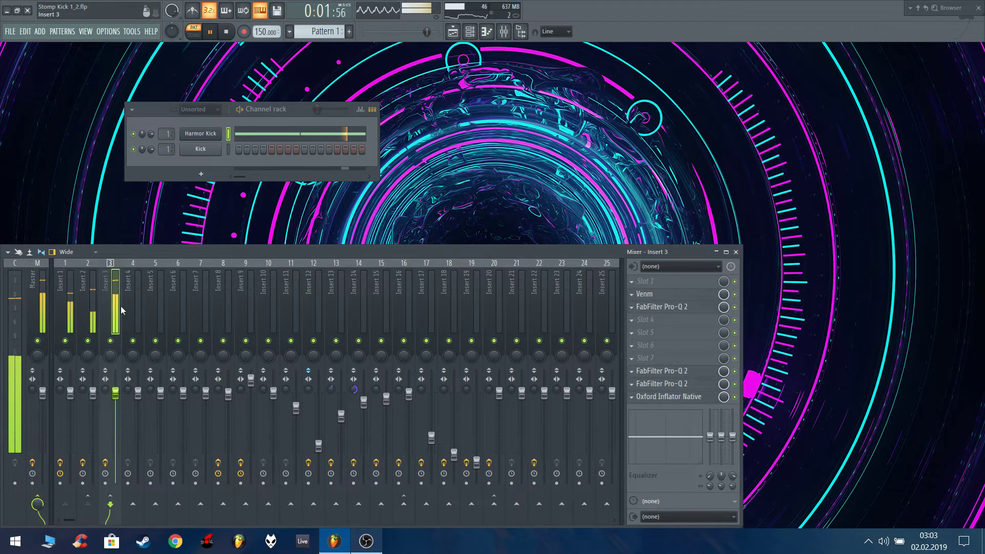
pyautogui.press('space')
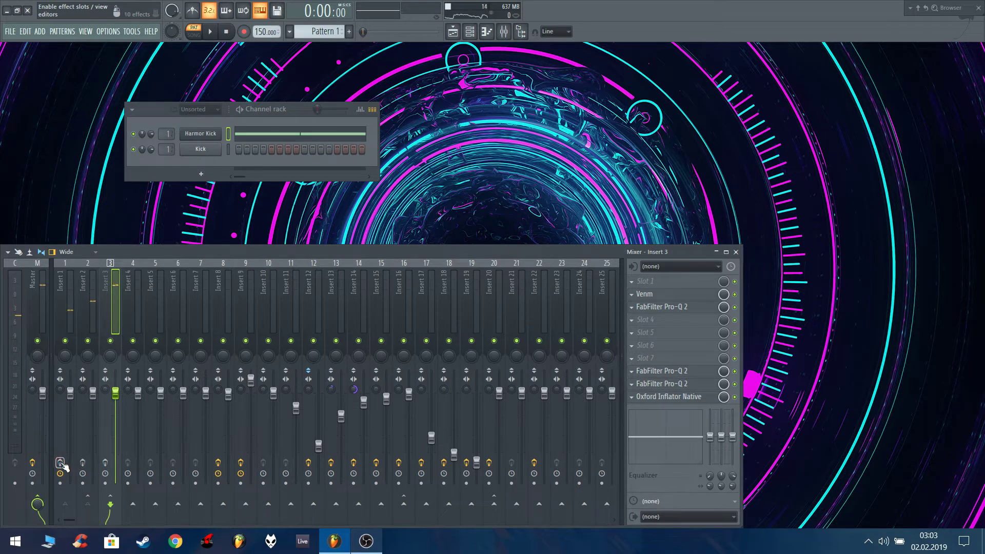
pyautogui.click(736, 252)
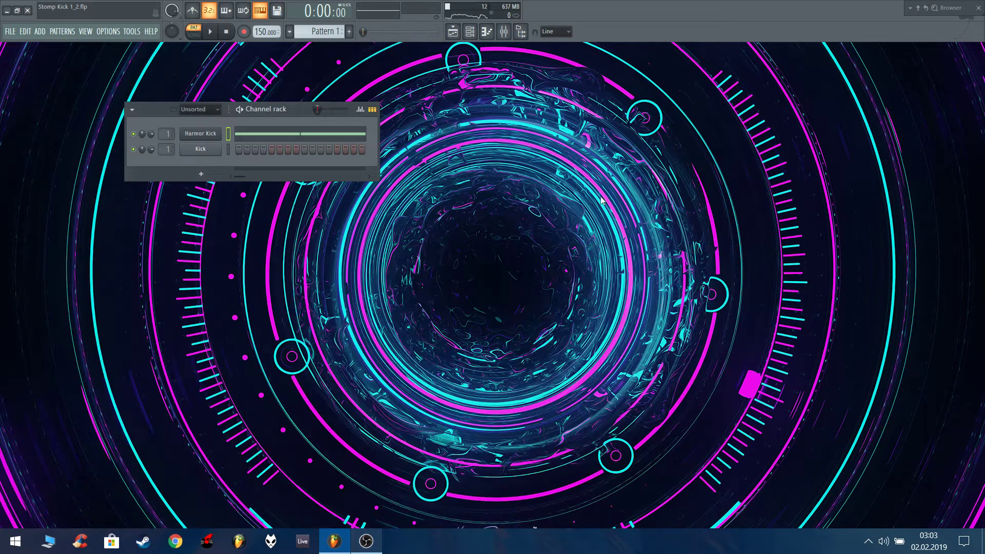
# Open the playlist, set the time selection to the Layer Bounce section and play it in song mode
pyautogui.click(453, 32)
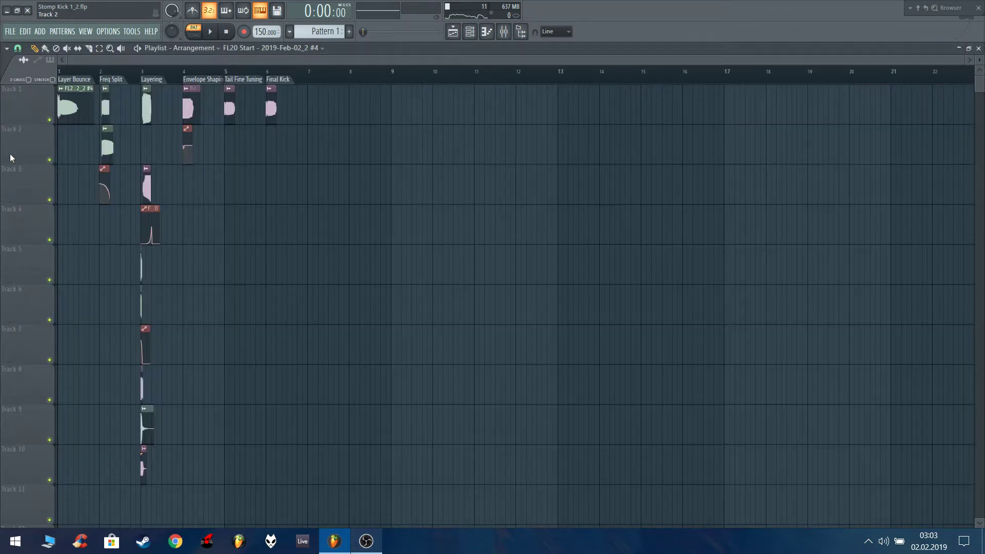
pyautogui.scroll(6, 11, 159)
pyautogui.moveTo(255, 76); pyautogui.dragTo(44, 95)
pyautogui.click(109, 165)
pyautogui.press('space')
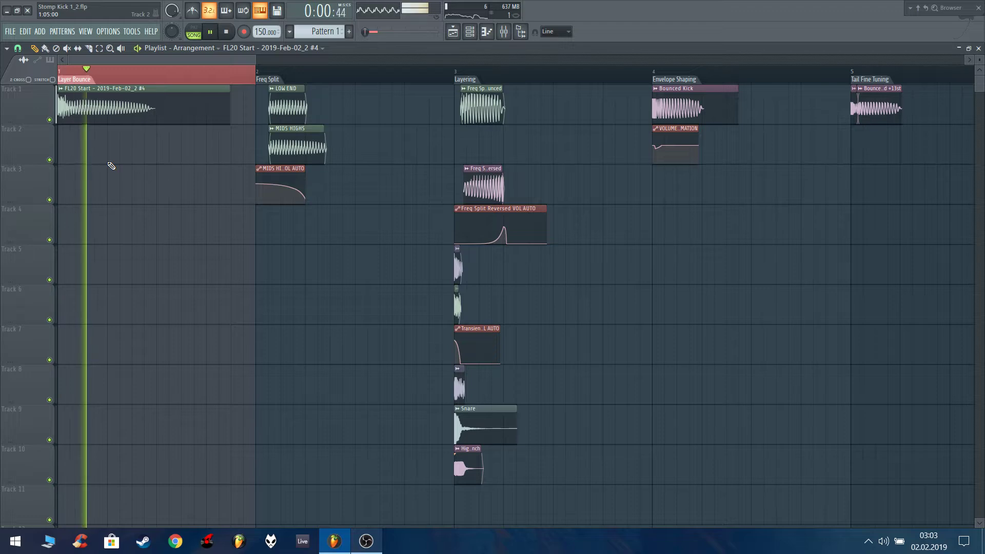
# Stop playback and load the sample of the FL20 Start clip on Track 1 into Edison for editing
pyautogui.doubleClick(125, 106)
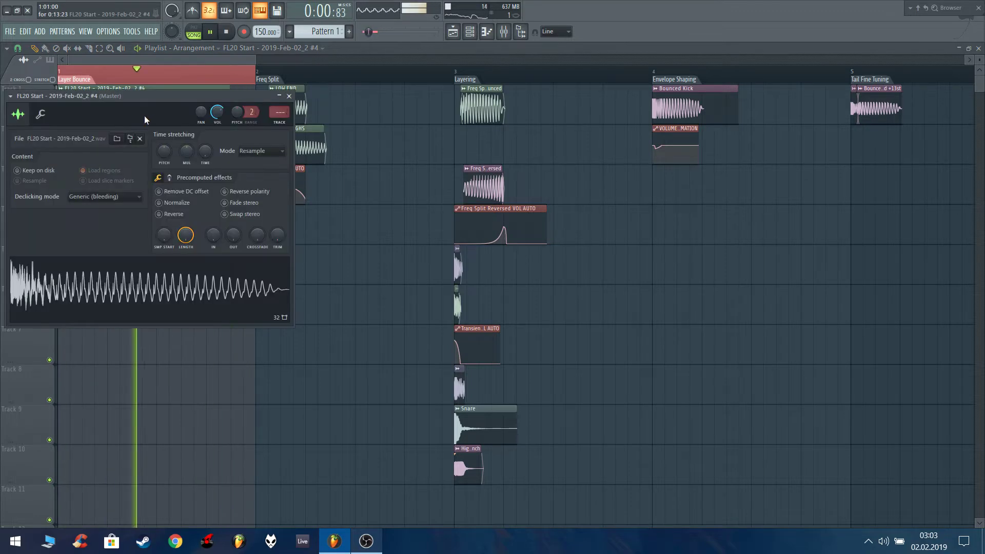
pyautogui.press('space')
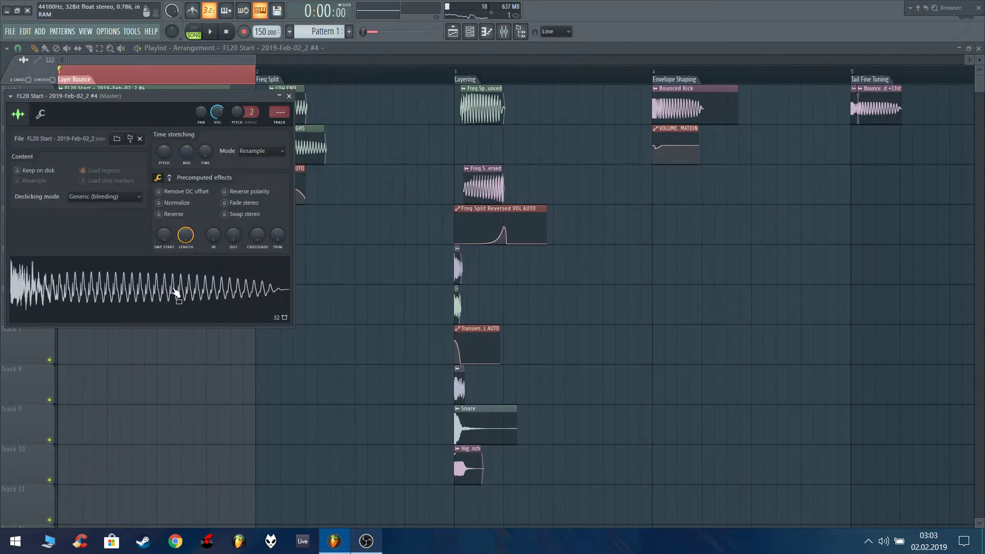
pyautogui.rightClick(172, 286)
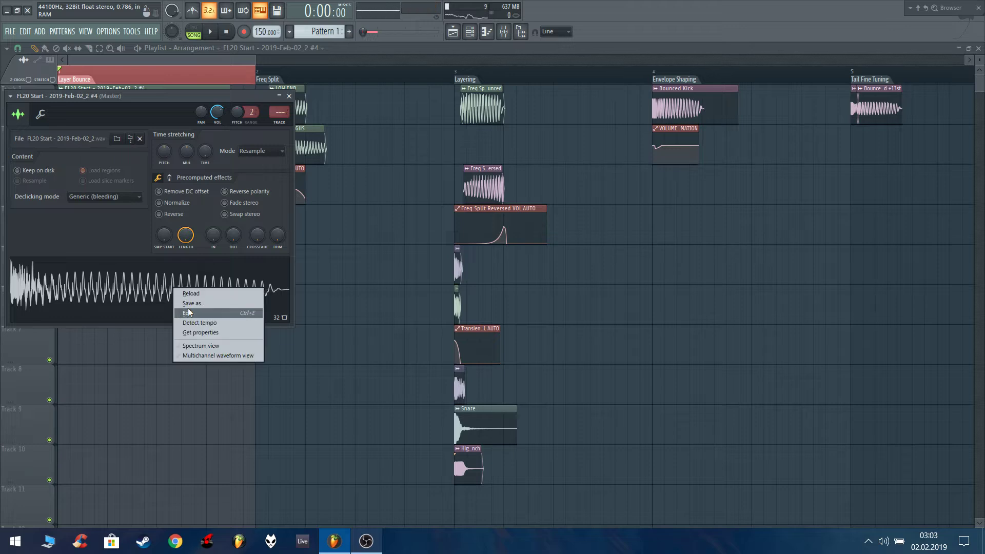
pyautogui.click(188, 312)
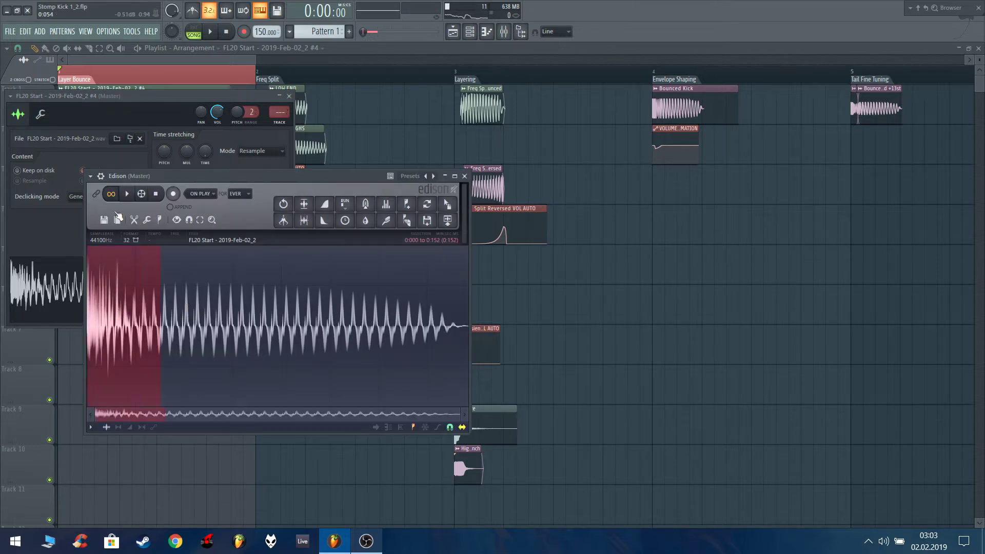
# Audition the kick's attack from 0:000 to 0:152, turn looping off, select 0:152 to 0:786 and close the sample windows
pyautogui.press('space')
pyautogui.click(112, 194)
pyautogui.moveTo(151, 303); pyautogui.dragTo(579, 309)
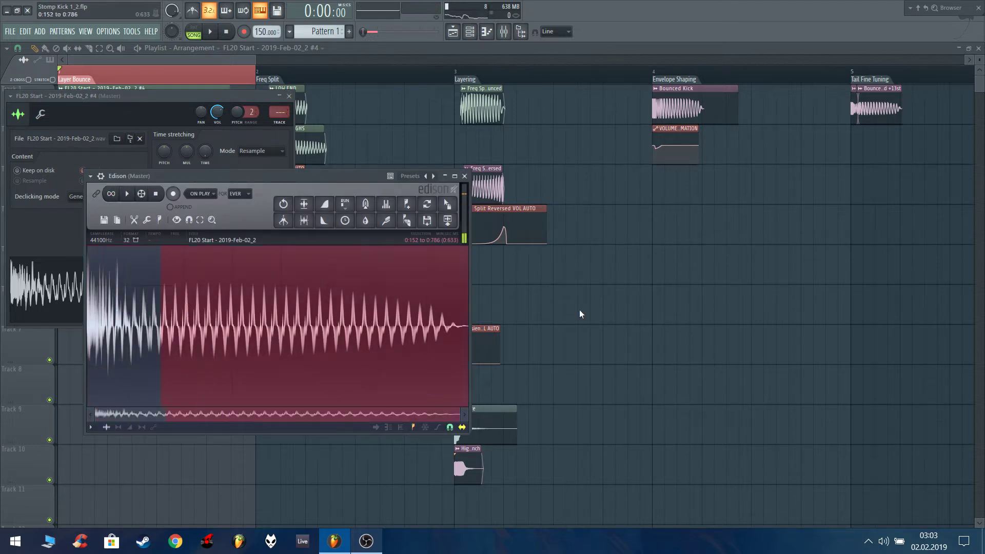
pyautogui.rightClick(546, 300)
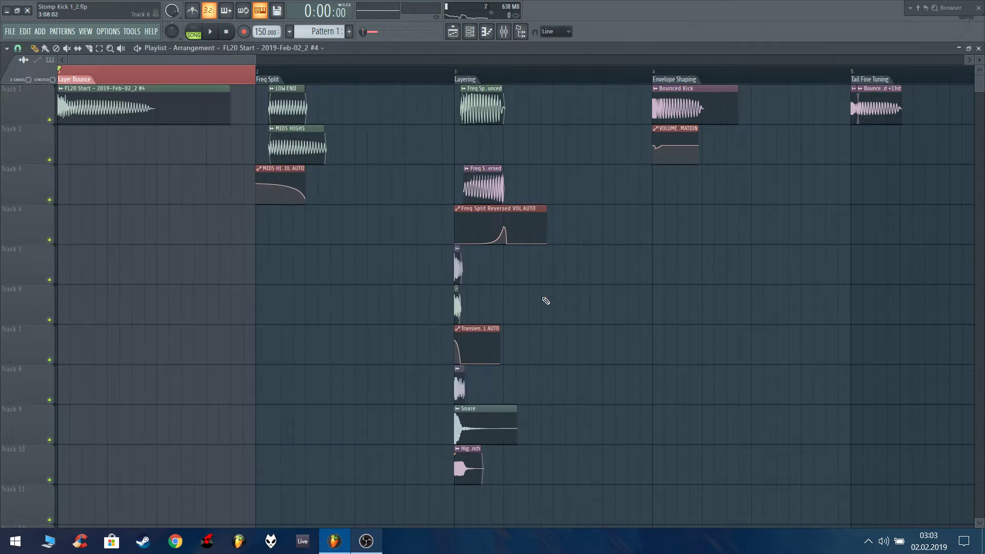
# Set the time selection to the Freq Split section, shorten it to the MIDS HIGHS VOL AUTO clip's length and play it
pyautogui.keyDown('ctrl'); pyautogui.scroll(-2, 206, 112); pyautogui.keyUp('ctrl')
pyautogui.click(190, 75)
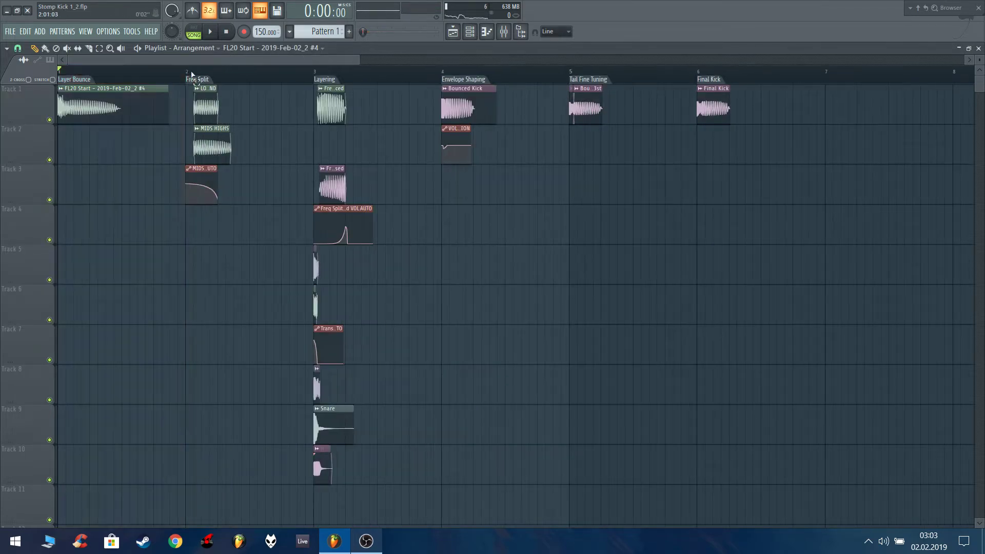
pyautogui.press('space')
pyautogui.keyDown('ctrl'); pyautogui.scroll(4, 204, 167); pyautogui.keyUp('ctrl')
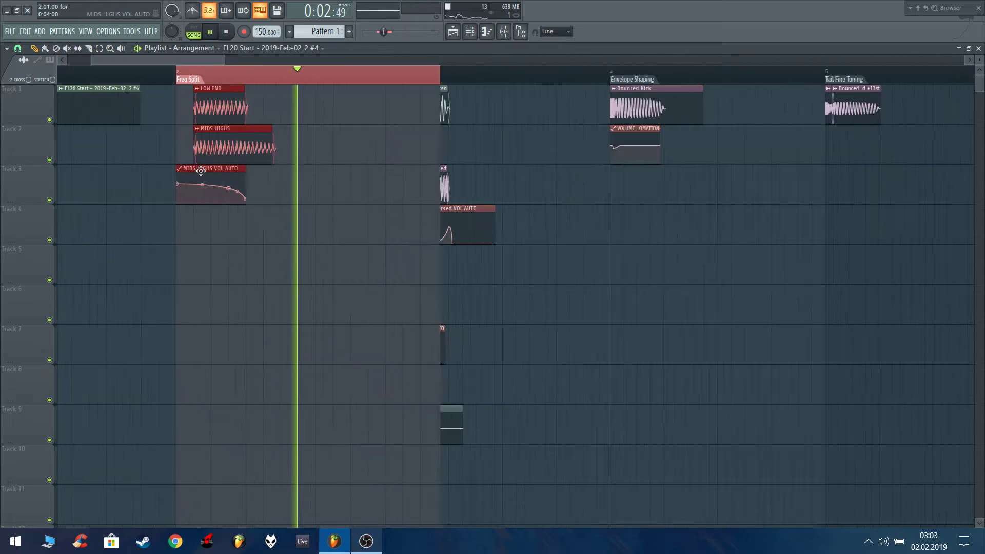
pyautogui.keyDown('ctrl'); pyautogui.scroll(-3, 173, 91); pyautogui.keyUp('ctrl')
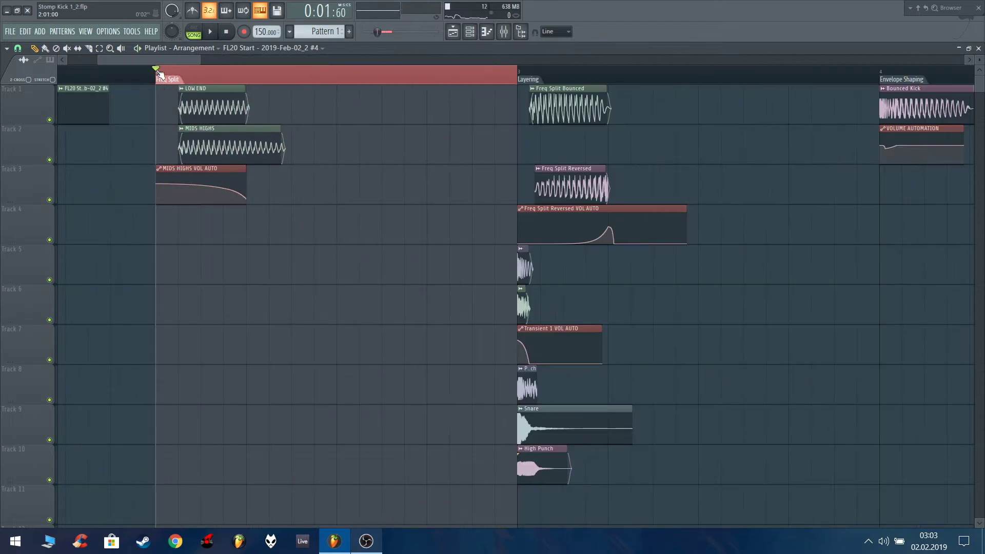
pyautogui.keyDown('ctrl'); pyautogui.scroll(2, 178, 132); pyautogui.keyUp('ctrl')
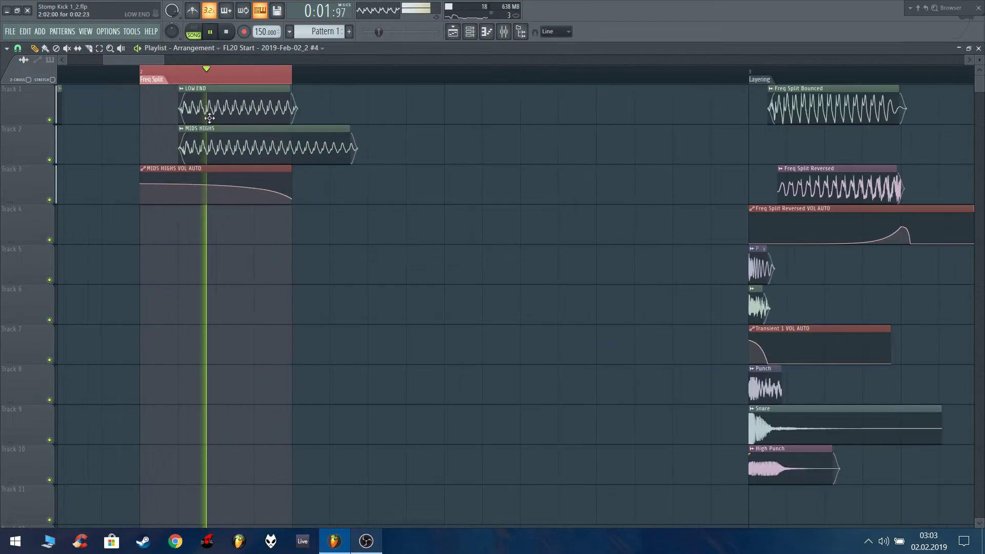
# Examine the starts of the LOW END and MIDS HIGHS clips and view the MIDS HIGHS sample's channel settings
pyautogui.moveTo(178, 110); pyautogui.dragTo(180, 144)
pyautogui.keyDown('ctrl'); pyautogui.scroll(2, 179, 144); pyautogui.keyUp('ctrl')
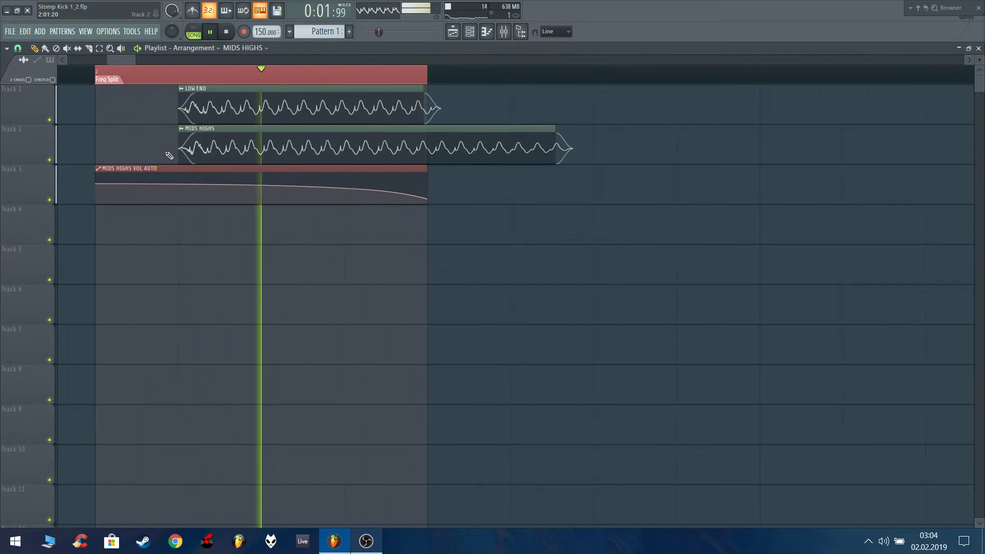
pyautogui.keyDown('ctrl'); pyautogui.scroll(-3, 180, 143); pyautogui.keyUp('ctrl')
pyautogui.keyDown('ctrl'); pyautogui.scroll(2, 189, 147); pyautogui.keyUp('ctrl')
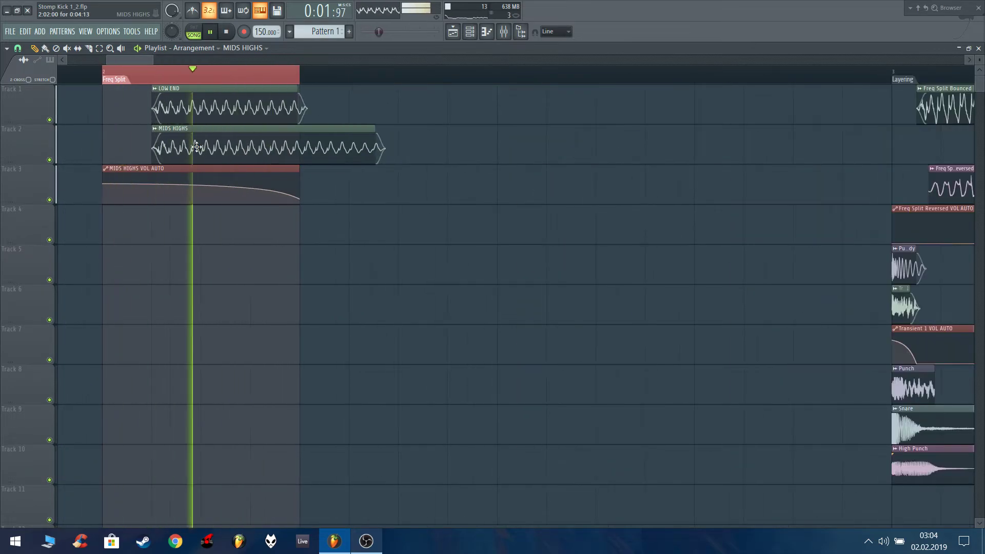
pyautogui.doubleClick(239, 147)
pyautogui.press('space')
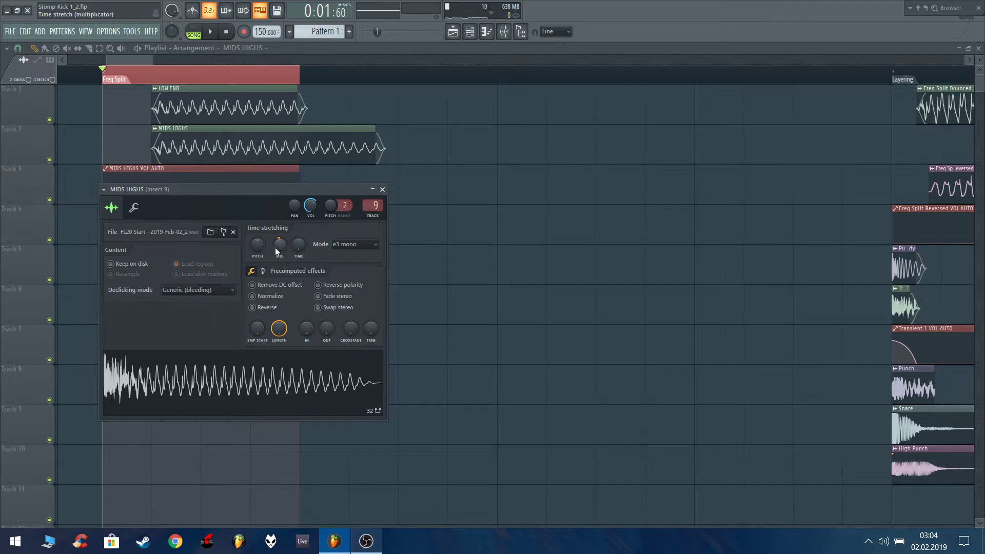
pyautogui.press('Escape')
# Mute Tracks 2 and 3 and play the LOW END clip alone
pyautogui.click(50, 159)
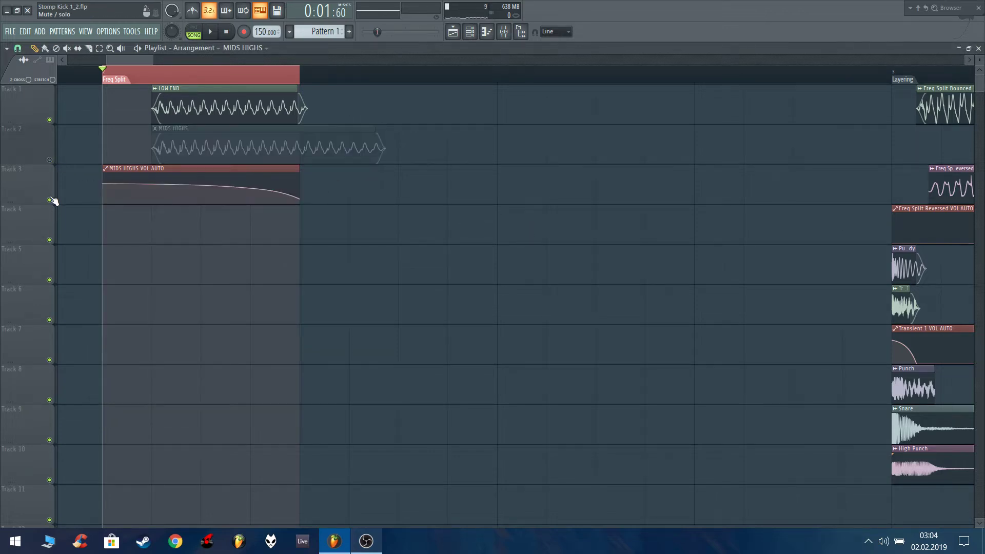
pyautogui.click(49, 200)
pyautogui.press('space')
# From the LOW END clip's channel, open its mixer insert and view the curves of its two FabFilter Pro-Q 2 equalizers
pyautogui.doubleClick(179, 103)
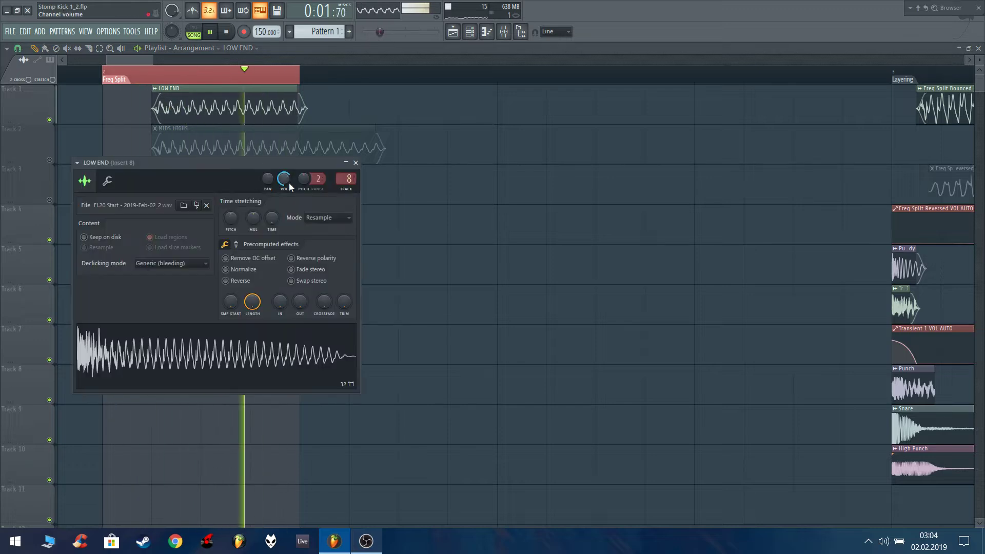
pyautogui.click(347, 181)
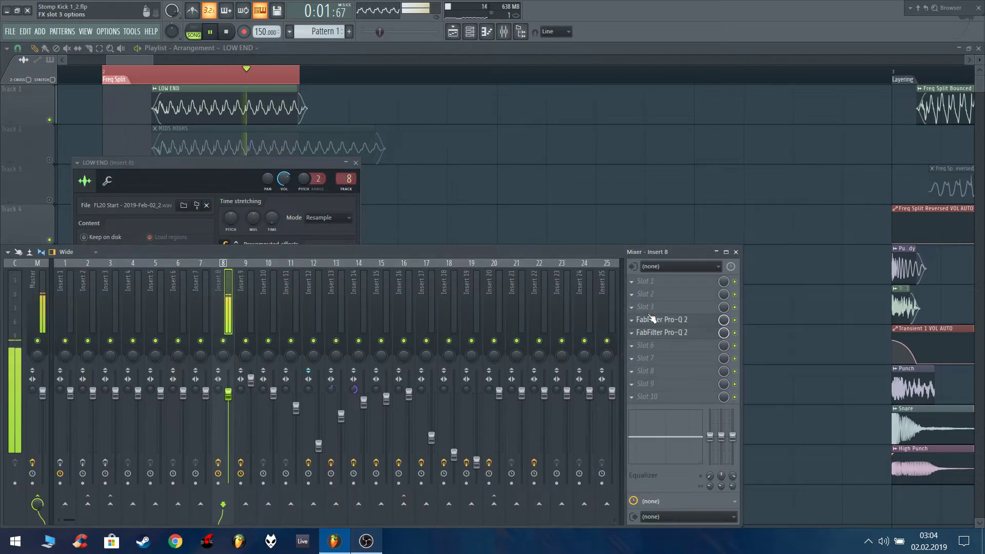
pyautogui.click(672, 321)
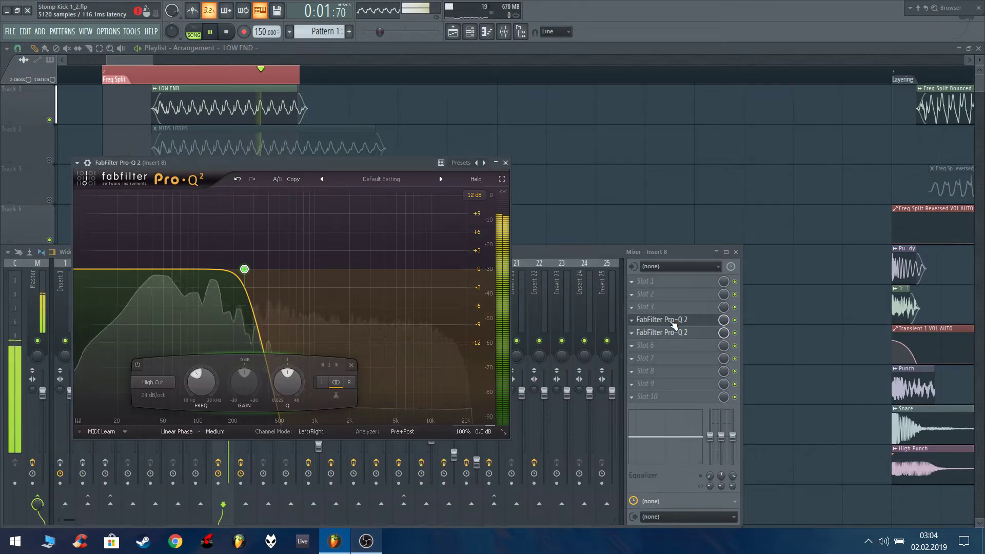
pyautogui.click(678, 332)
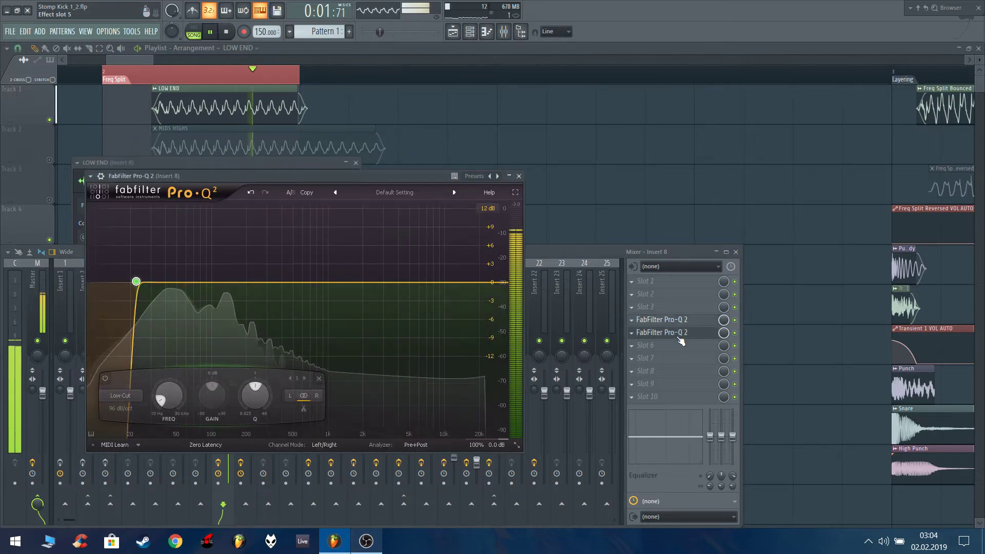
# Bypass both Pro-Q 2 equalizers on Insert 8 to compare the sound, and enable them again
pyautogui.click(734, 332)
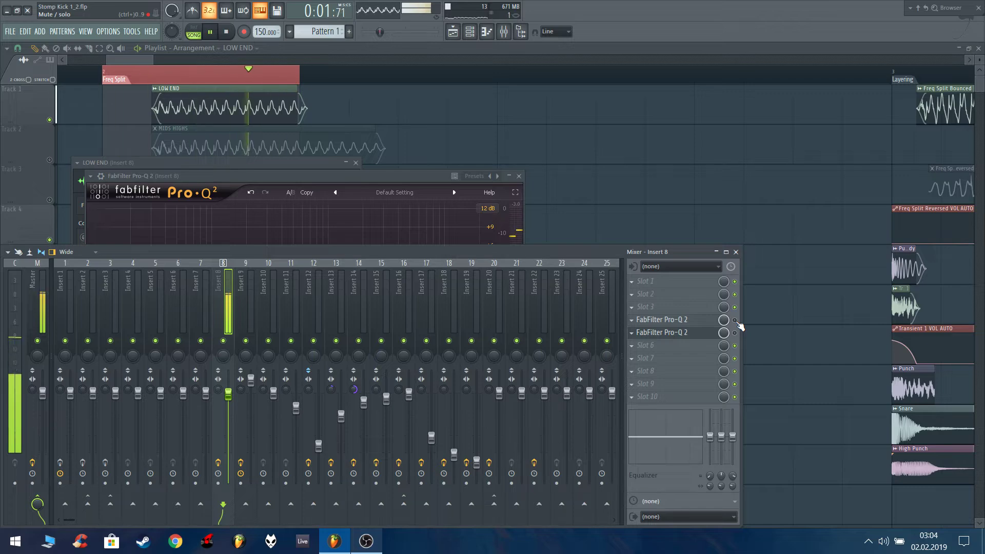
pyautogui.click(735, 332)
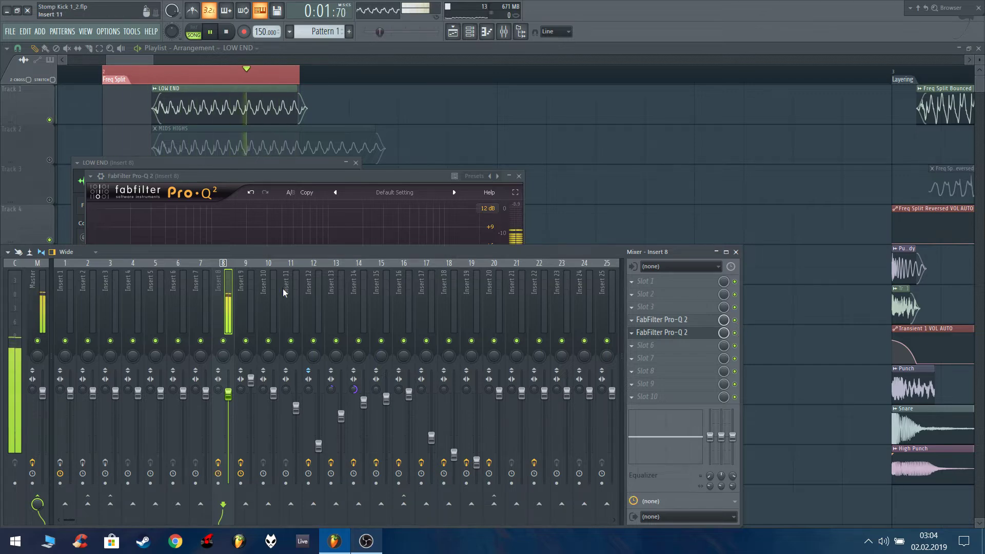
pyautogui.click(231, 178)
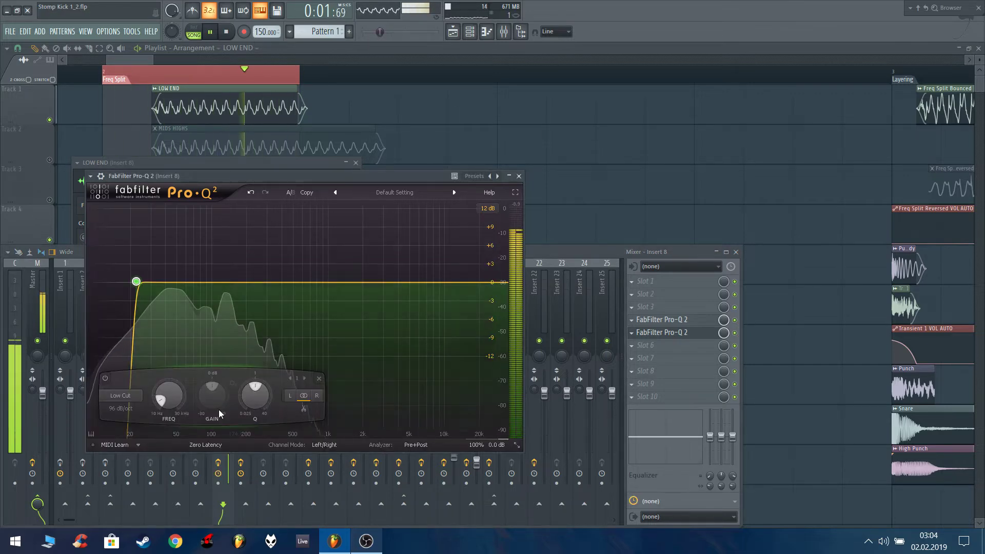
# Check the processing mode options of Insert 8's high-cut Pro-Q 2, close the open windows and stop playback
pyautogui.click(667, 331)
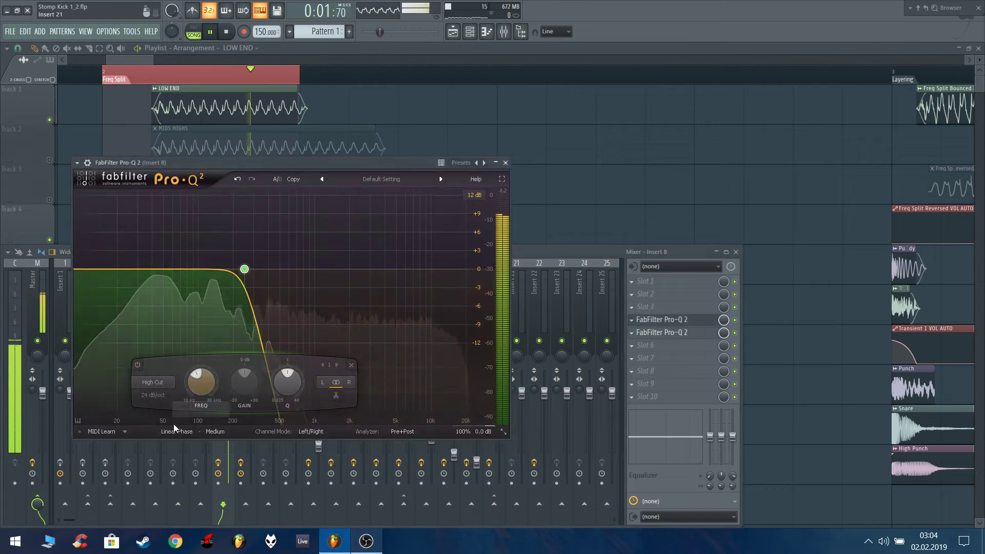
pyautogui.click(175, 431)
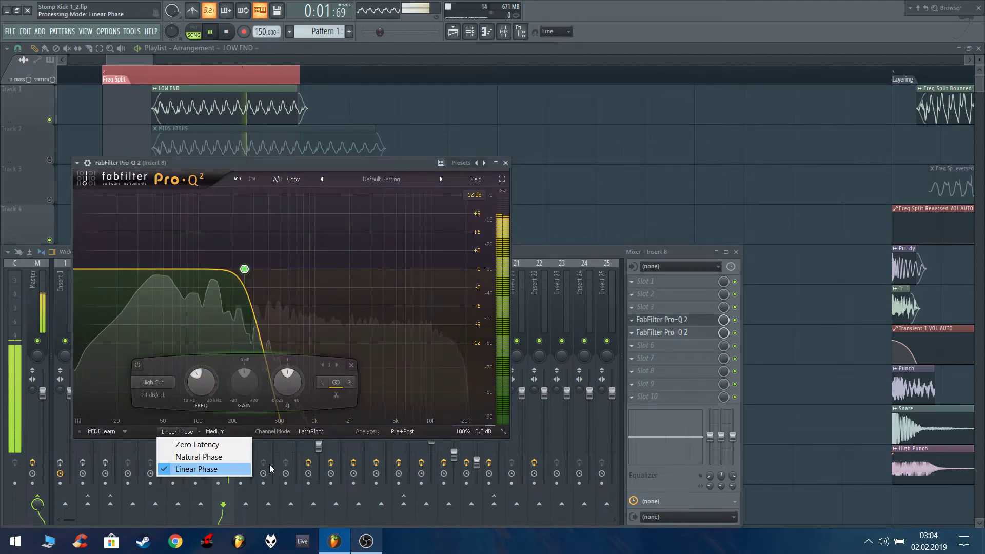
pyautogui.click(667, 333)
pyautogui.click(666, 319)
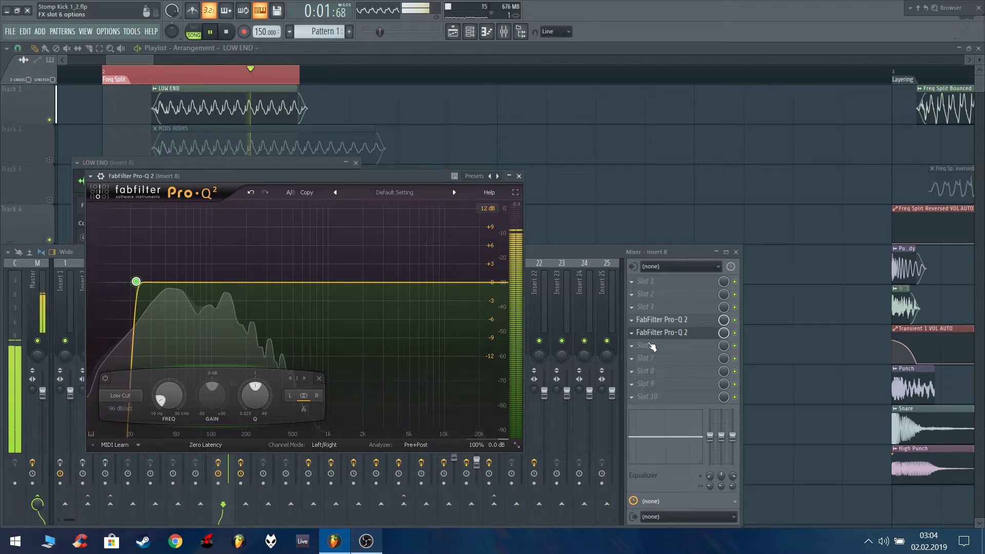
pyautogui.click(662, 319)
pyautogui.rightClick(436, 209)
pyautogui.press('space')
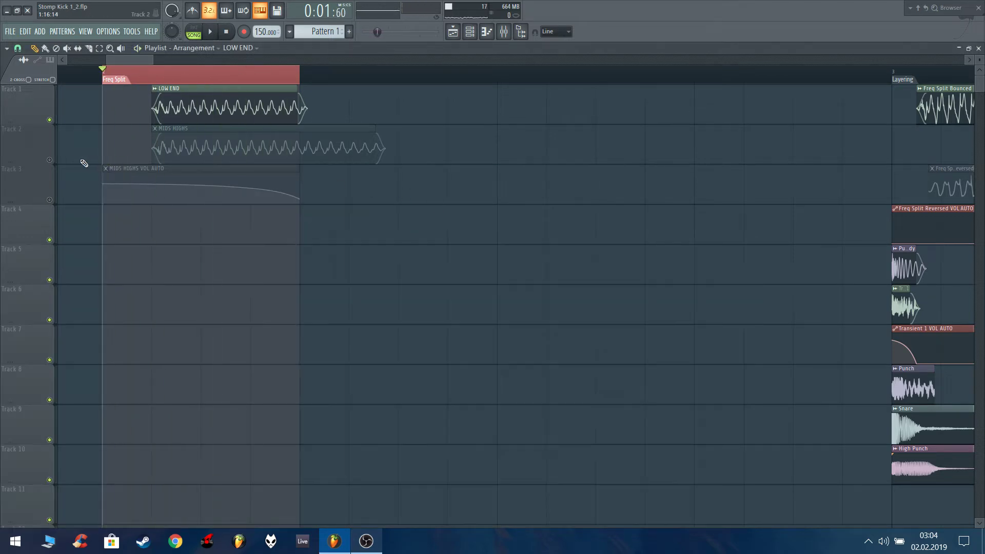
# Solo Tracks 2 and 3 and play the MIDS HIGHS clip with its volume automation
pyautogui.rightClick(50, 161)
pyautogui.press('space')
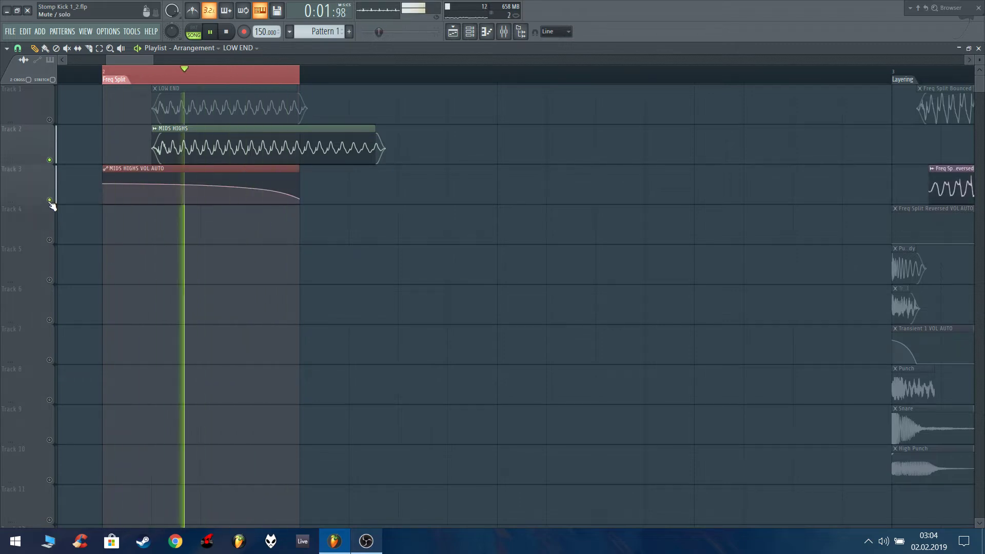
pyautogui.click(49, 200)
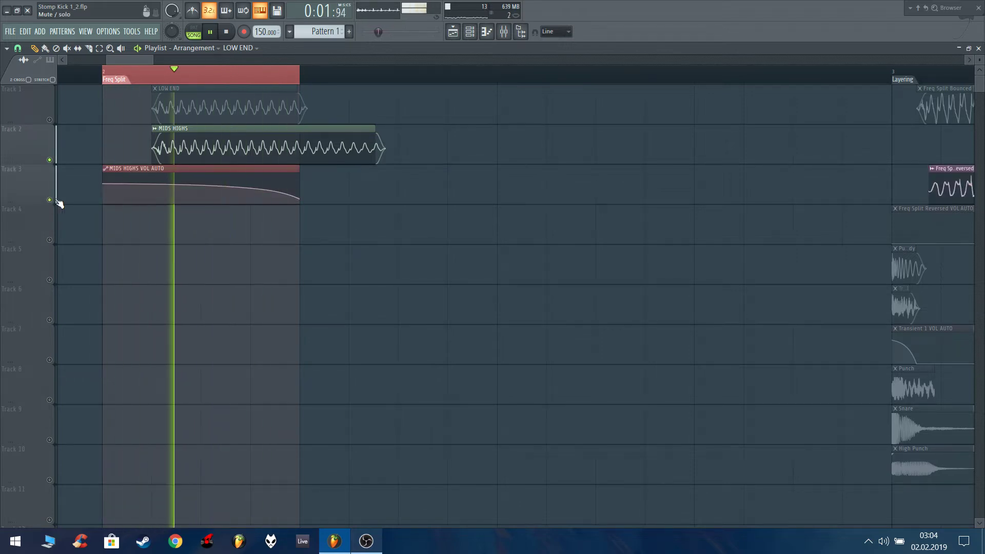
# Open the MIDS HIGHS sample's channel settings and look over its time stretching and both precomputed effects pages
pyautogui.doubleClick(223, 139)
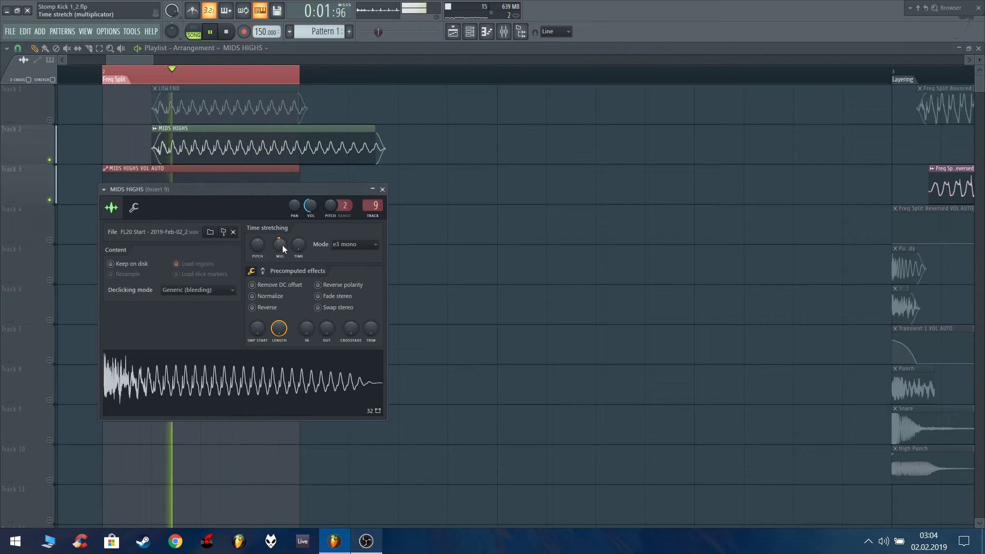
pyautogui.click(252, 271)
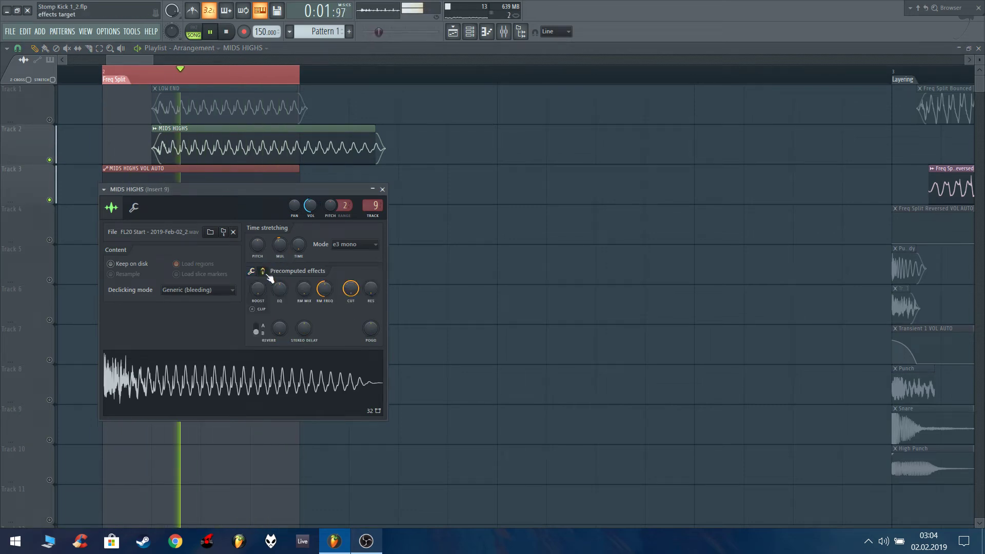
pyautogui.click(252, 272)
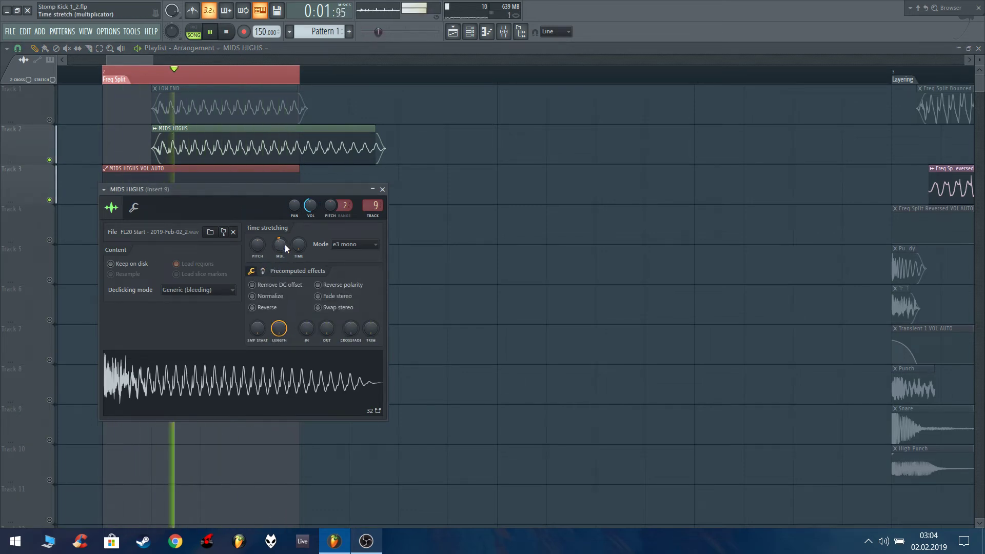
# Open Insert 9, check its low-cut Pro-Q 2 curve and processing mode options, and close the windows
pyautogui.doubleClick(370, 205)
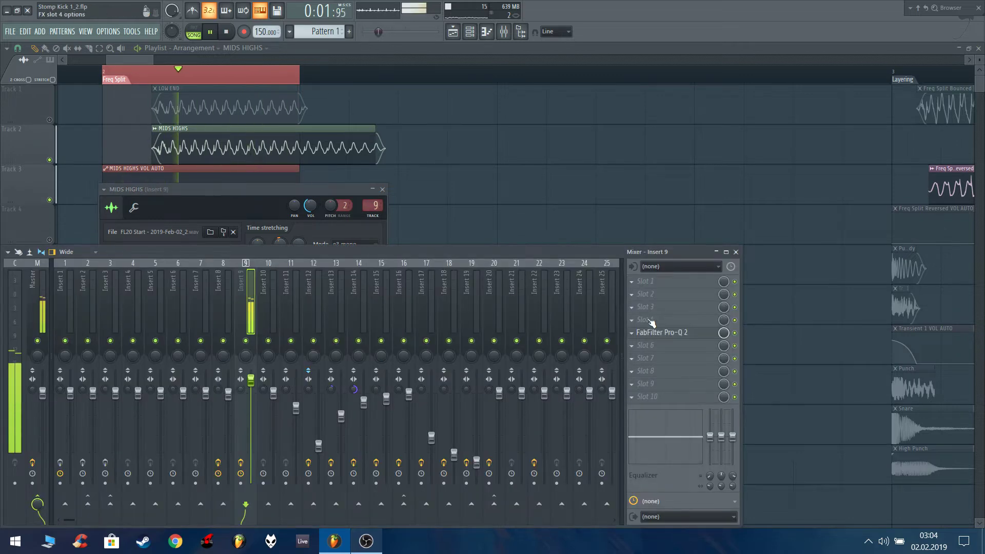
pyautogui.click(669, 333)
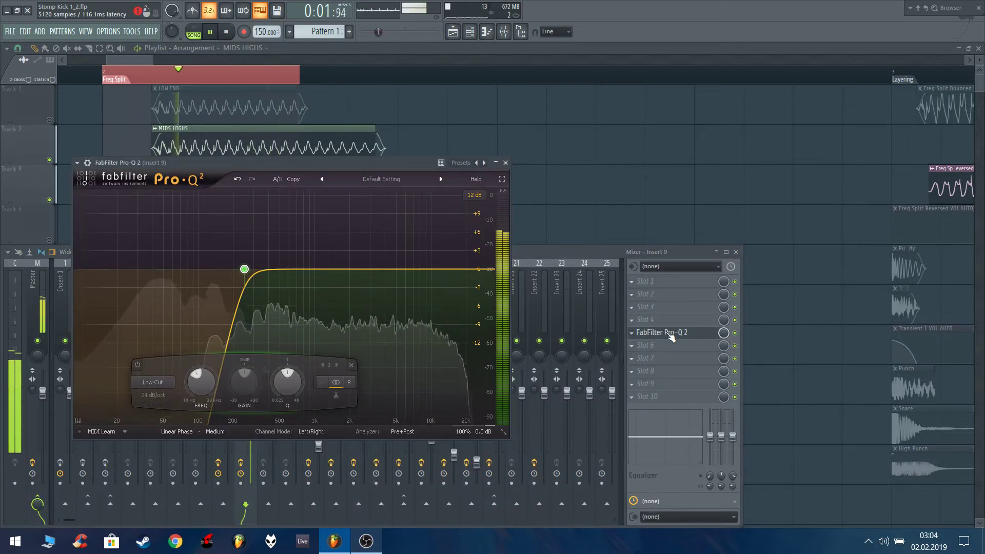
pyautogui.click(177, 431)
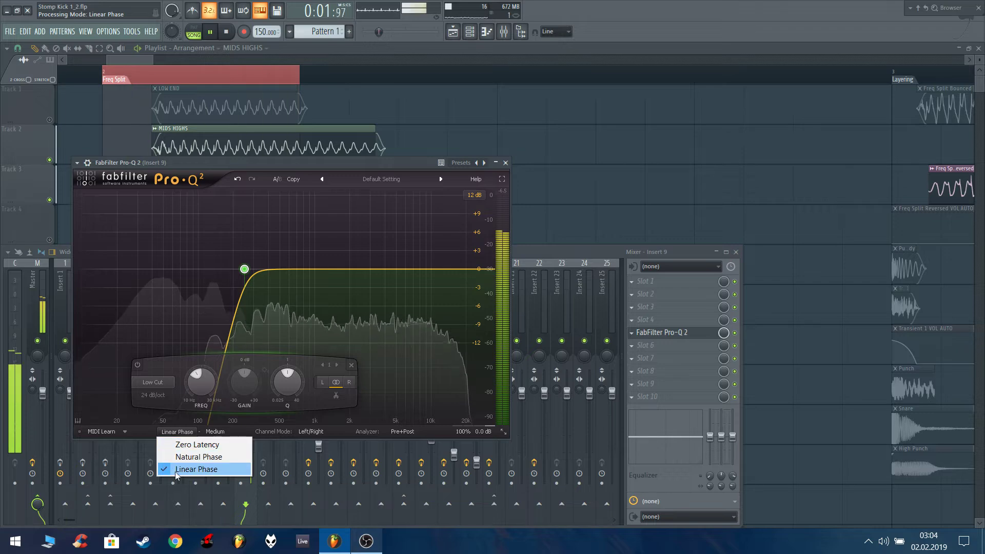
pyautogui.click(671, 334)
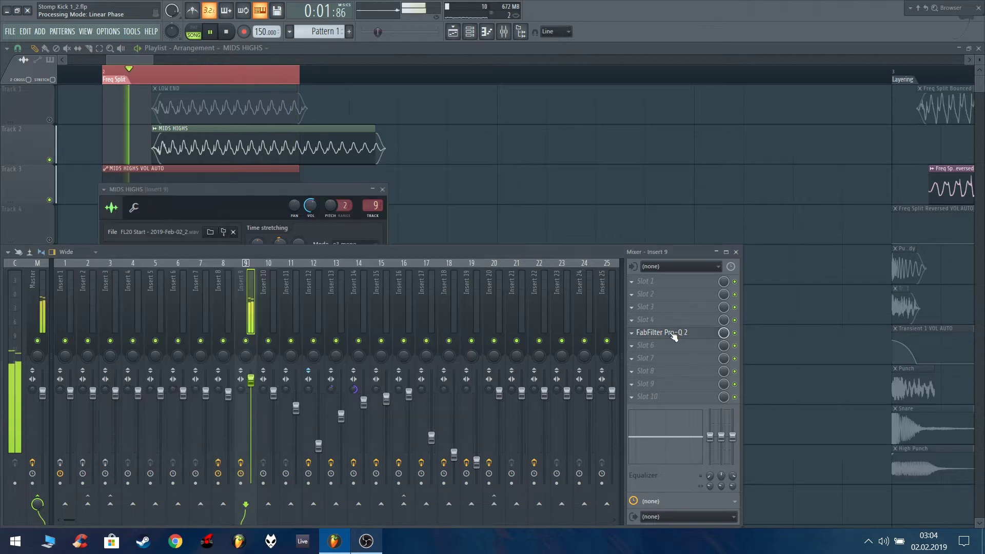
pyautogui.rightClick(469, 230)
# With Track 1 on again, record the looping Freq Split section into Edison on the Master track and stop playback
pyautogui.scroll(-4, 179, 166)
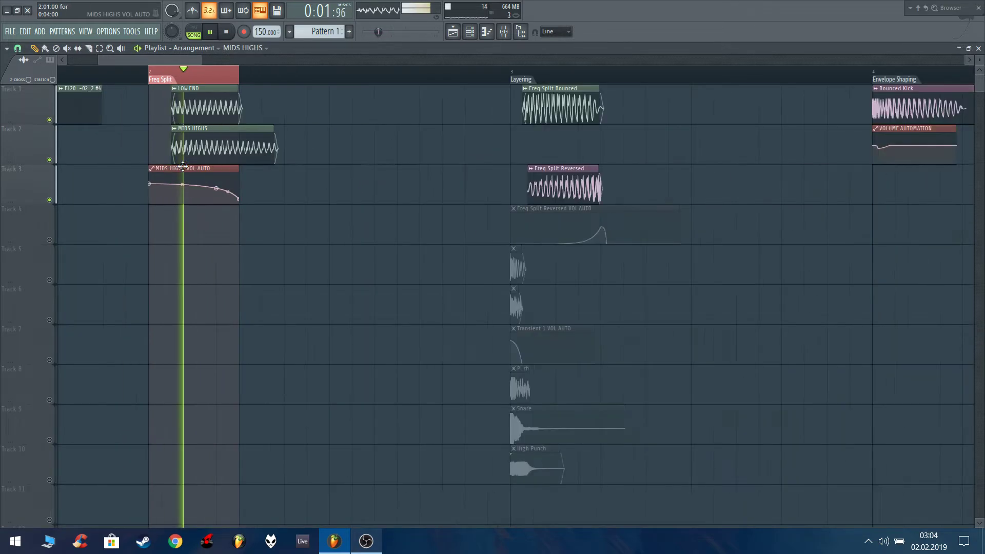
pyautogui.scroll(4, 445, 106)
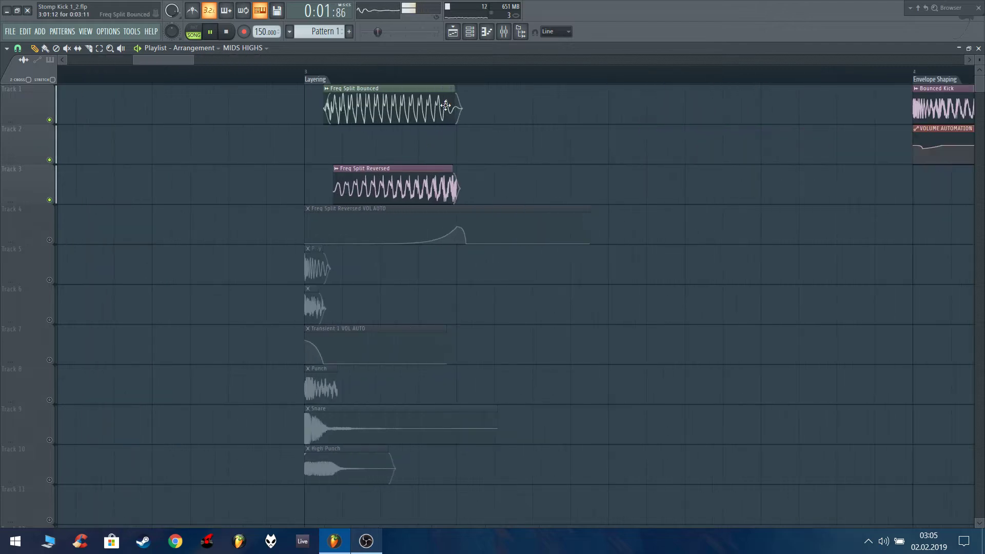
pyautogui.click(501, 37)
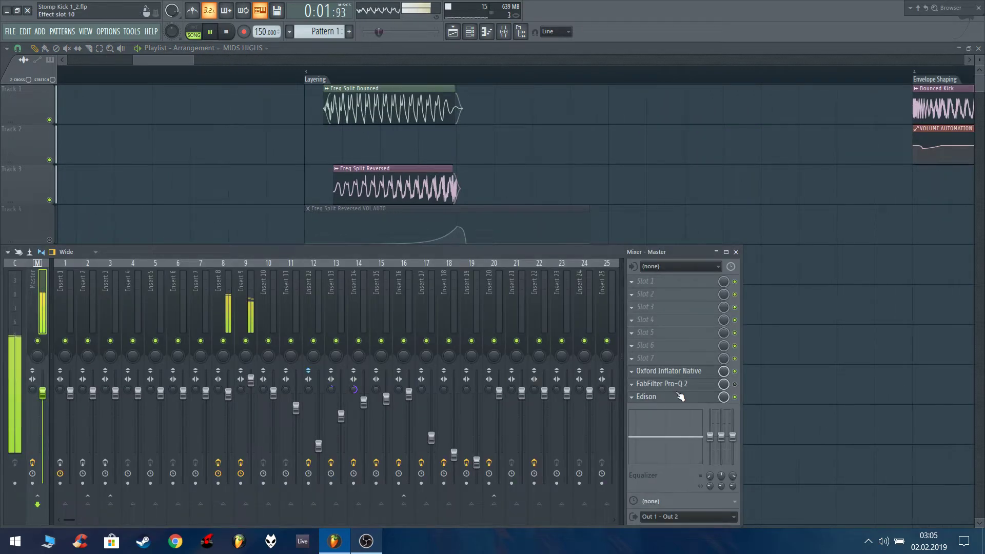
pyautogui.click(679, 396)
pyautogui.click(172, 194)
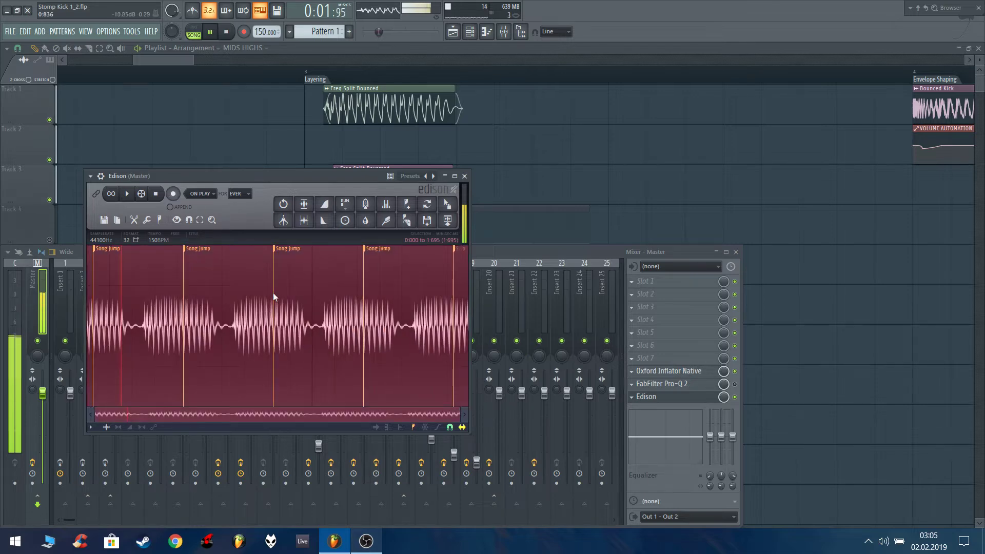
pyautogui.click(228, 35)
# Delete the middle Song jump marker in the recording and trim the sample to the single kick from 0:646 to 1:046
pyautogui.rightClick(275, 248)
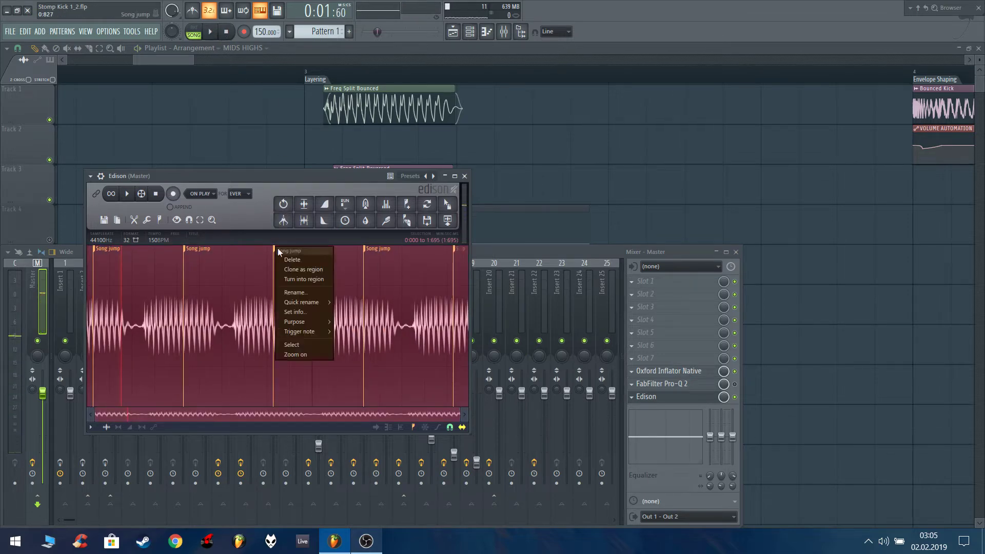
pyautogui.click(290, 259)
pyautogui.click(230, 327)
pyautogui.moveTo(231, 326); pyautogui.dragTo(322, 329)
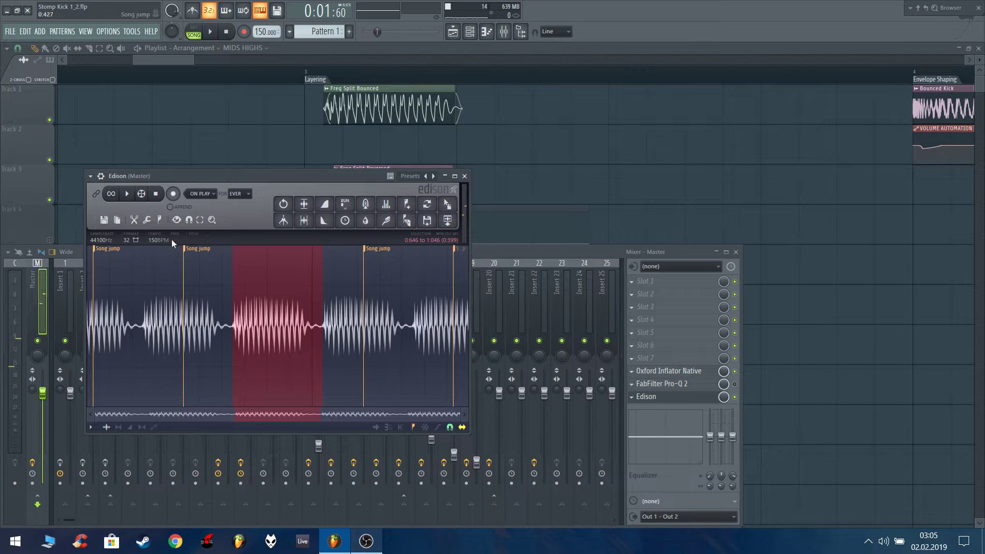
pyautogui.click(134, 220)
pyautogui.click(159, 403)
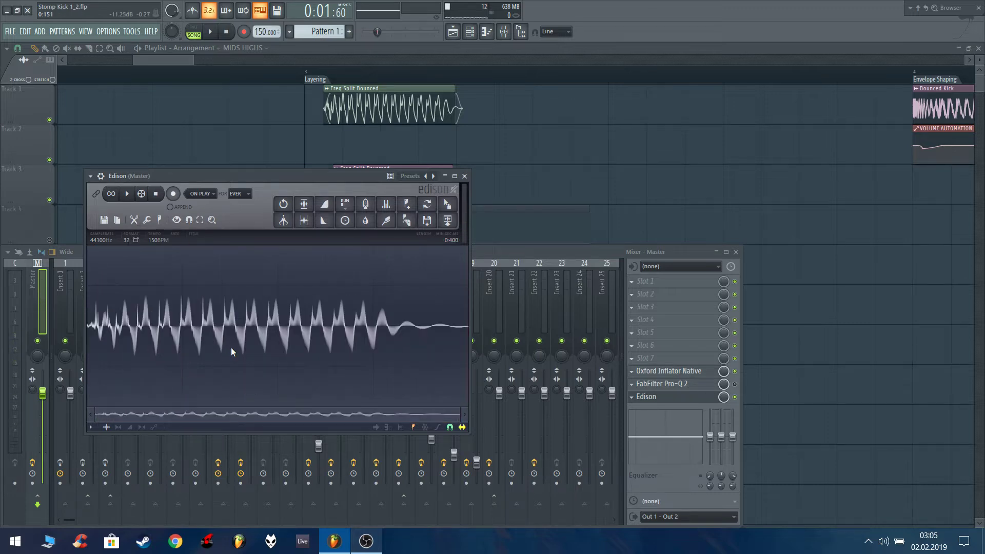
# Play back the trimmed kick in Edison, stop it, and close the Edison window
pyautogui.press('space')
pyautogui.press('space')
pyautogui.click(464, 177)
# Select the Layering section from bar 3 to bar 4, turn all playlist tracks on, and play the layers
pyautogui.scroll(-5, 232, 195)
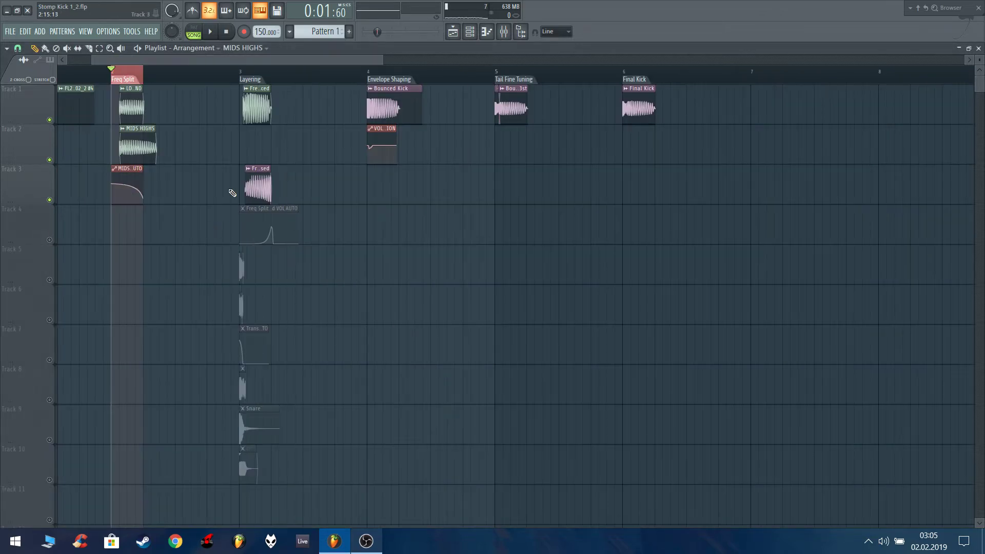
pyautogui.scroll(4, 275, 127)
pyautogui.moveTo(158, 74); pyautogui.dragTo(623, 149)
pyautogui.rightClick(50, 120)
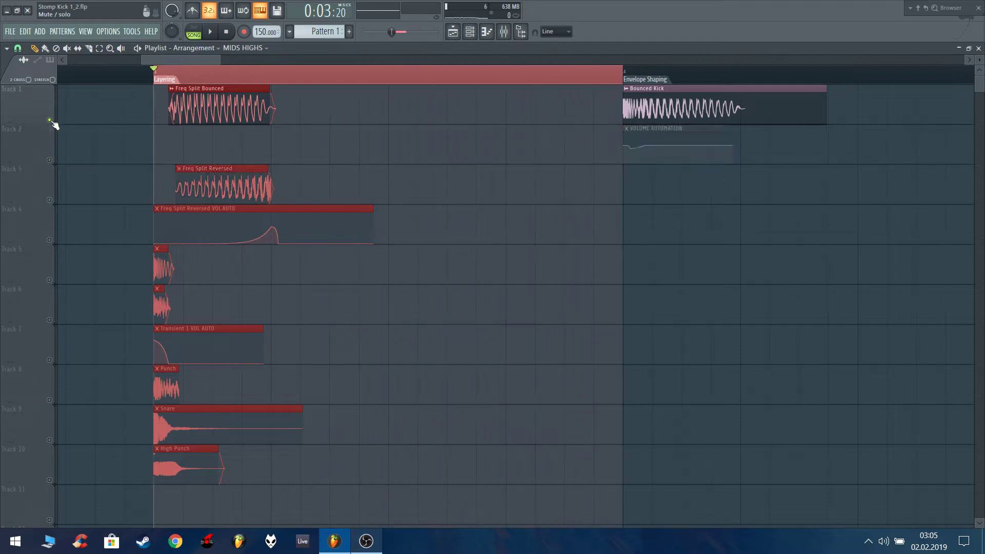
pyautogui.rightClick(50, 120)
pyautogui.rightClick(103, 142)
pyautogui.press('space')
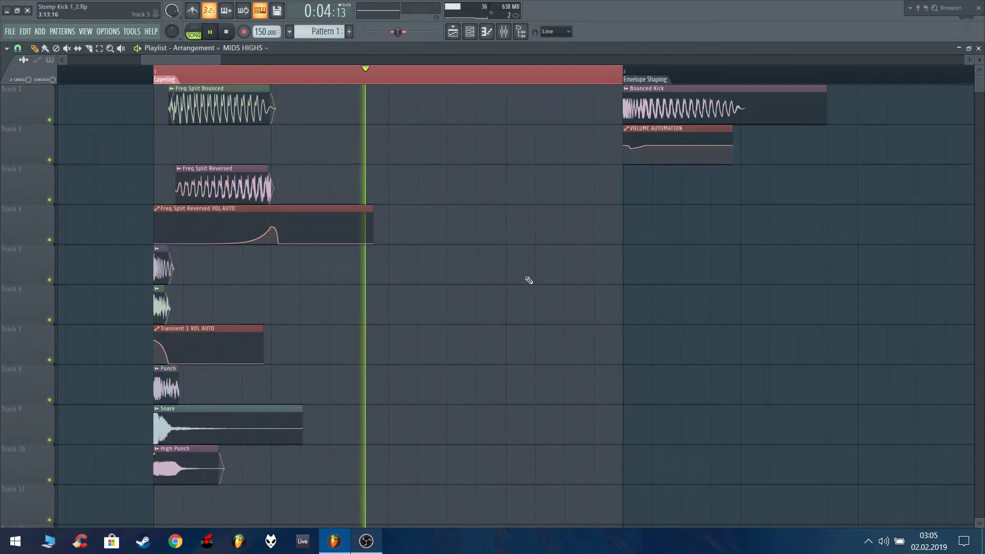
pyautogui.press('space')
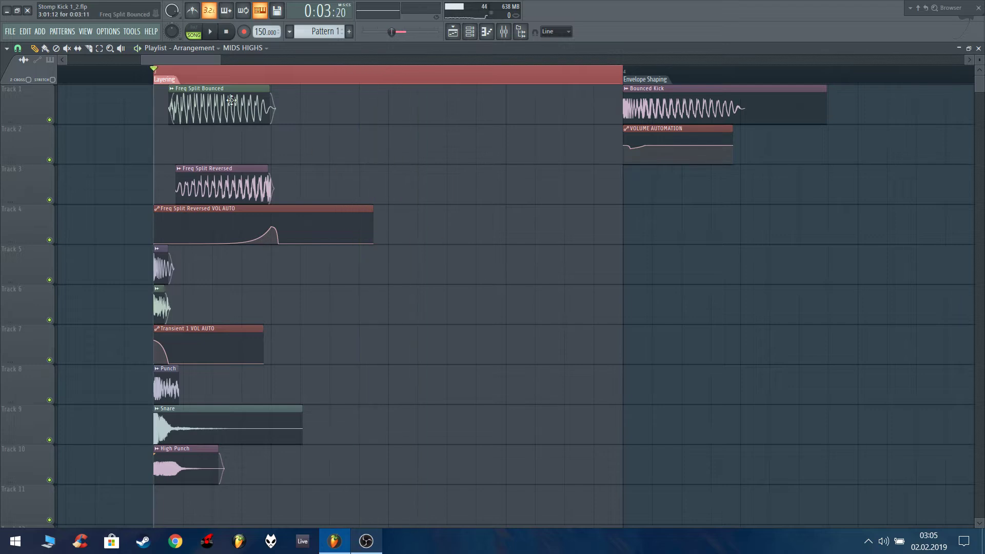
# Shorten the Layering loop to end with the Freq Split Bounced clip, play it, and stop playback
pyautogui.moveTo(157, 73); pyautogui.dragTo(270, 73)
pyautogui.press('space')
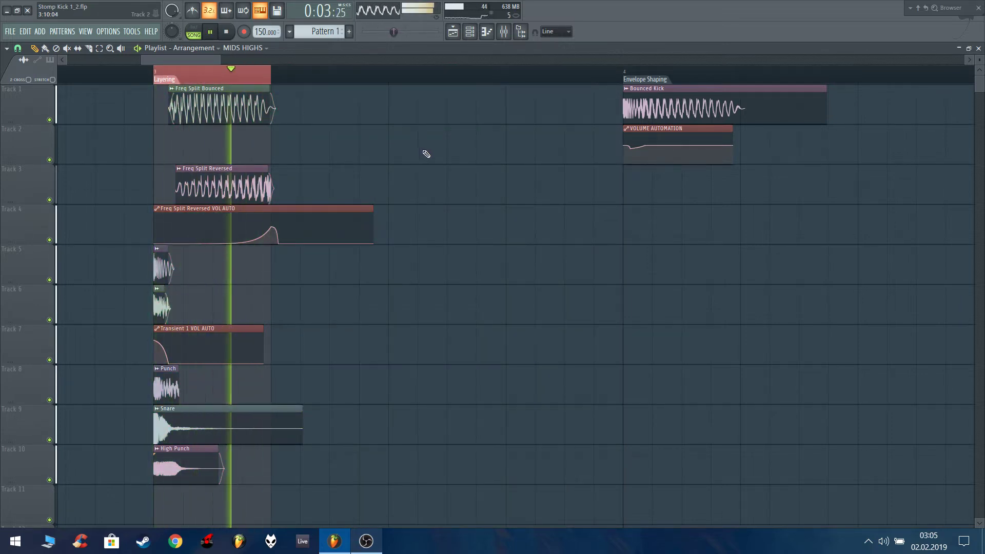
pyautogui.scroll(3, 161, 164)
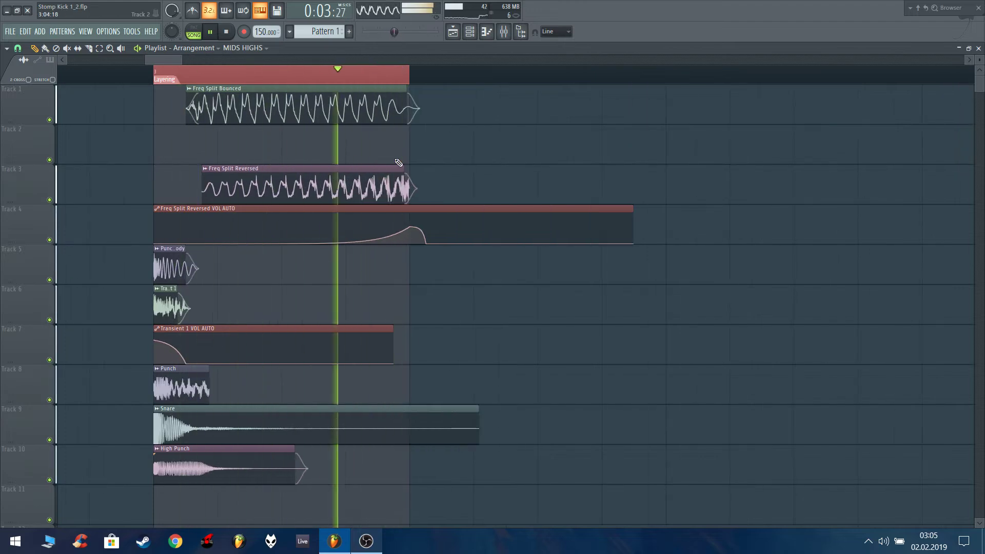
pyautogui.press('space')
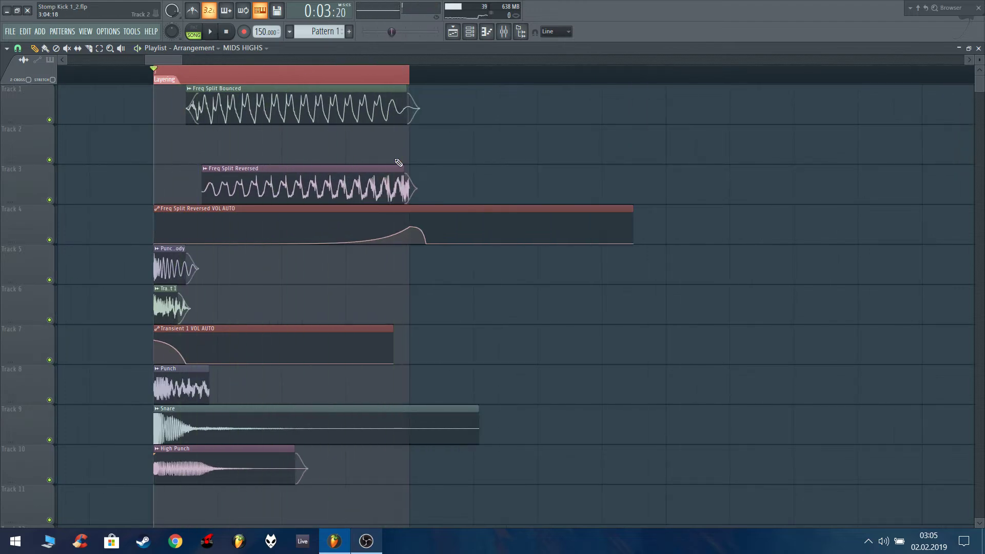
# Solo Track 1, open the Freq Split Bounced sample's channel settings, and look over both precomputed effects pages
pyautogui.rightClick(55, 121)
pyautogui.scroll(-4, 404, 201)
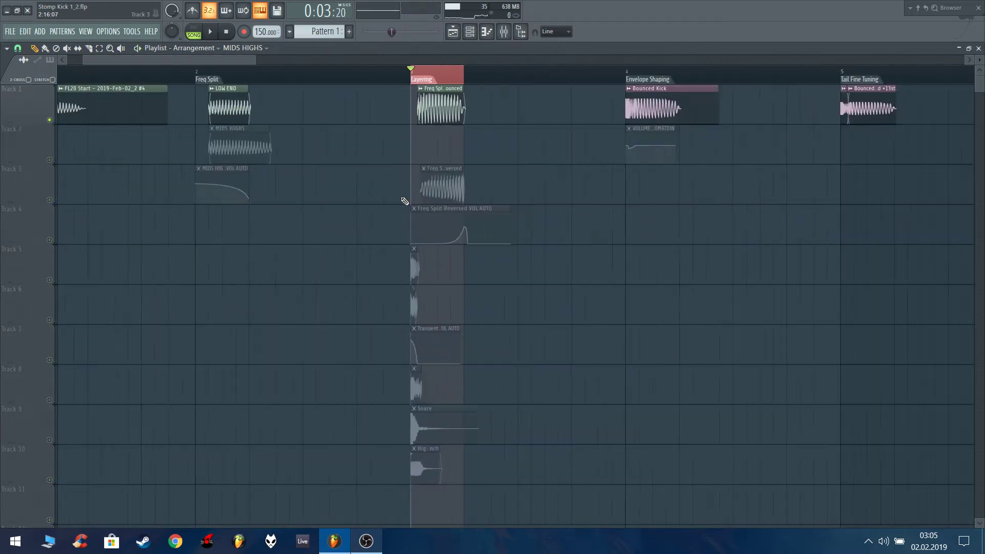
pyautogui.scroll(2, 236, 131)
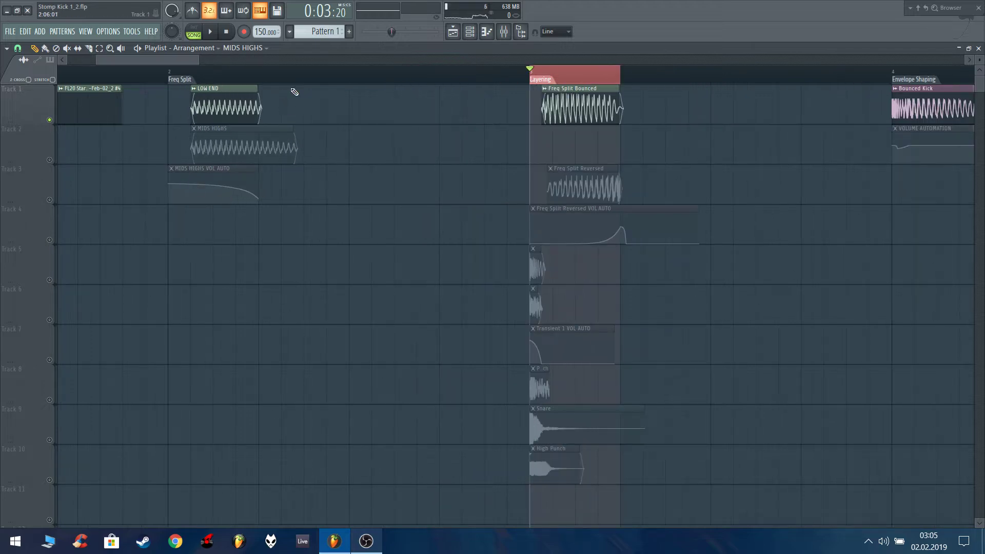
pyautogui.scroll(4, 564, 111)
pyautogui.doubleClick(555, 113)
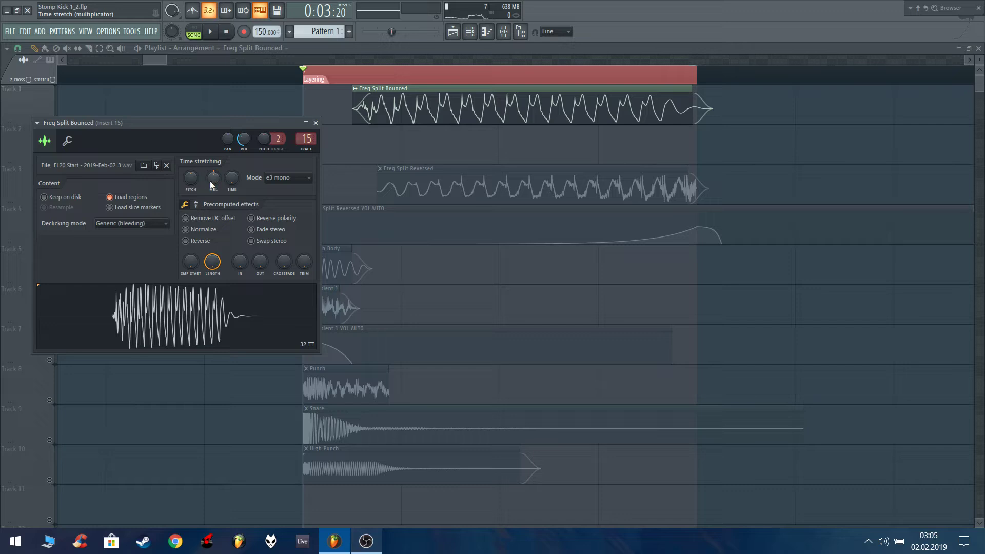
pyautogui.click(199, 205)
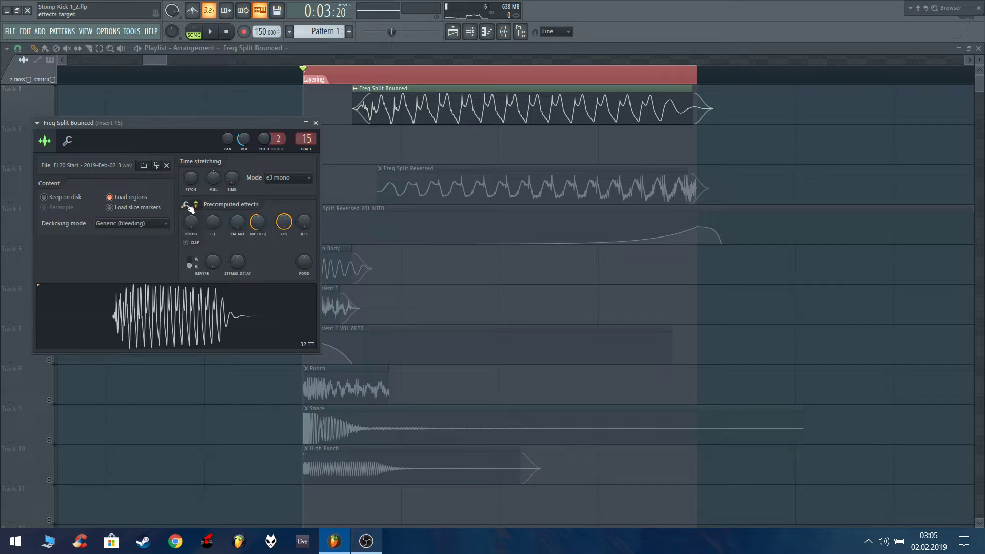
pyautogui.click(186, 205)
# Play the loop with the mixer open, switch off Insert 20's Pro-Q 2, Pro-C 2 and Oxford Inflator, and stop playback
pyautogui.press('F9')
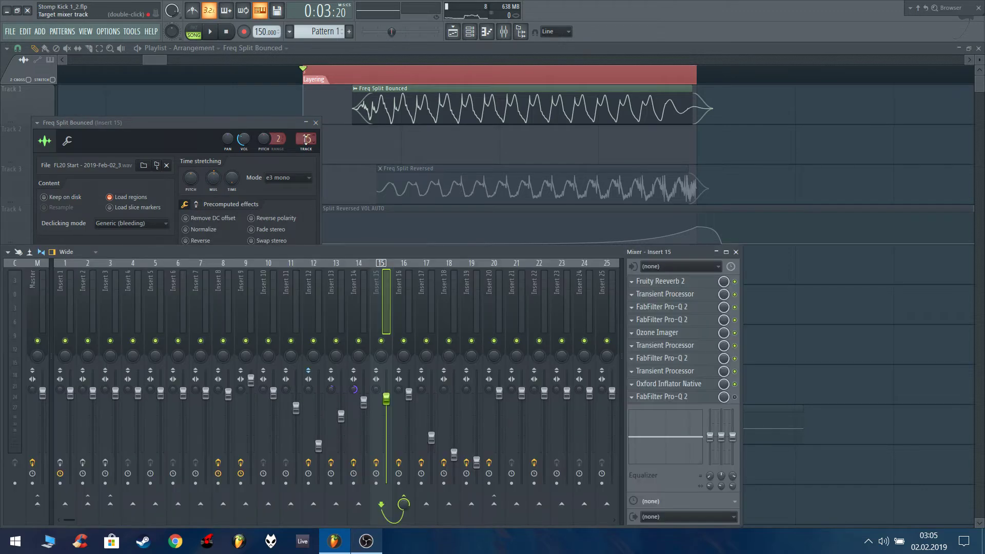
pyautogui.press('space')
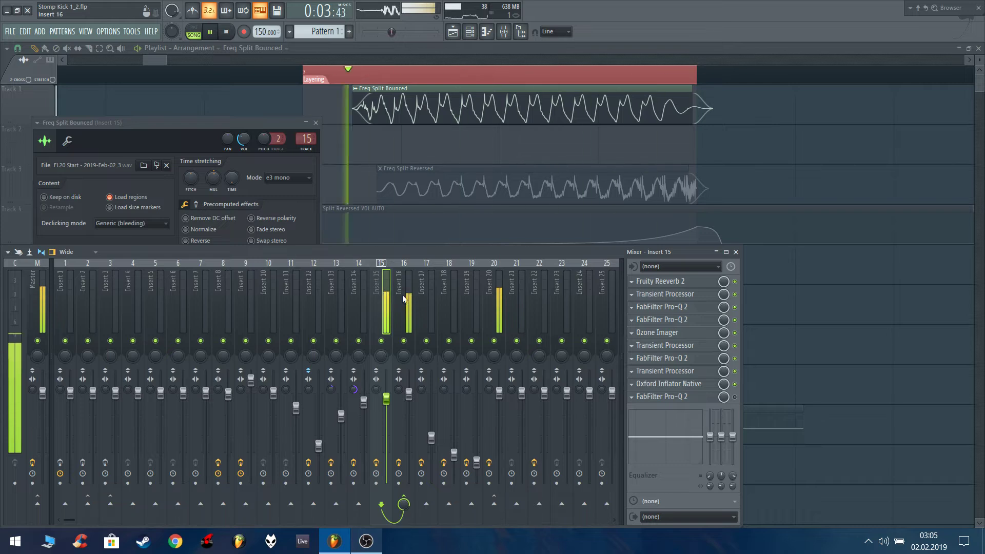
pyautogui.click(490, 318)
pyautogui.press('space')
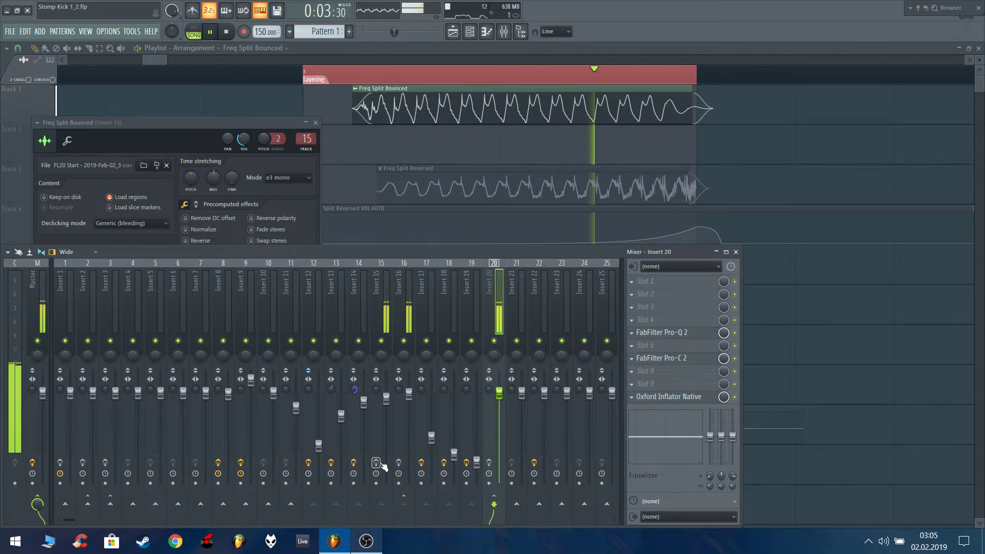
pyautogui.press('space')
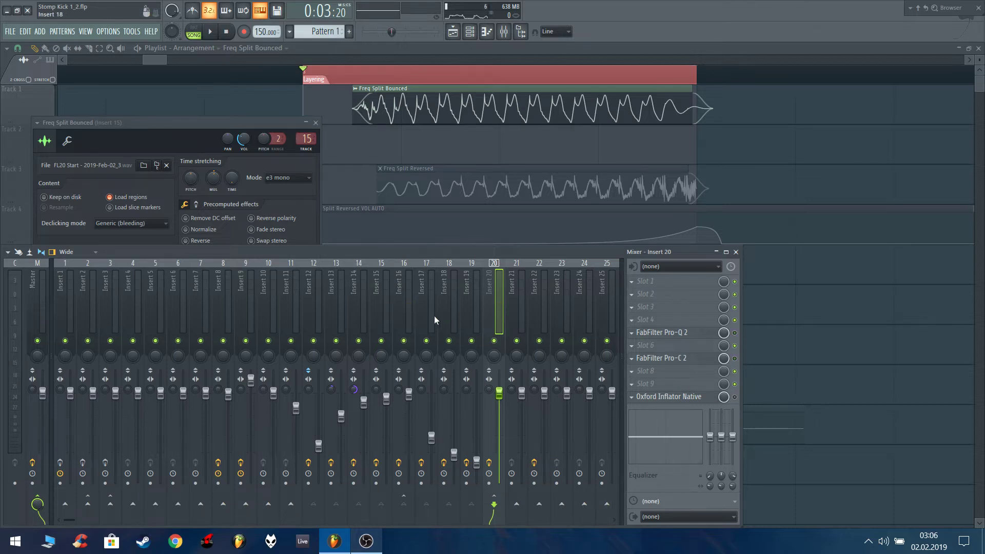
# Look over the effect chains on Insert 15 and Insert 16
pyautogui.click(408, 318)
pyautogui.click(379, 314)
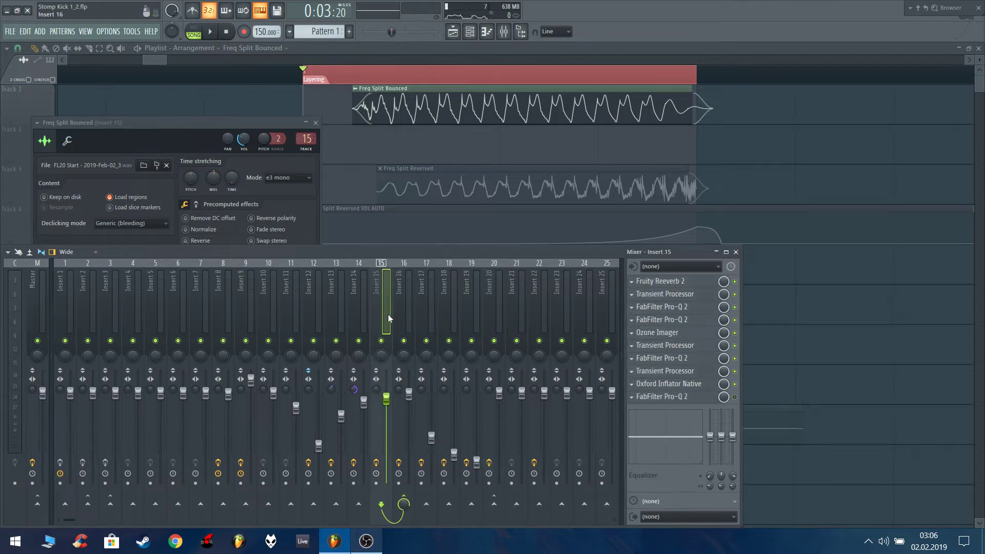
pyautogui.click(409, 361)
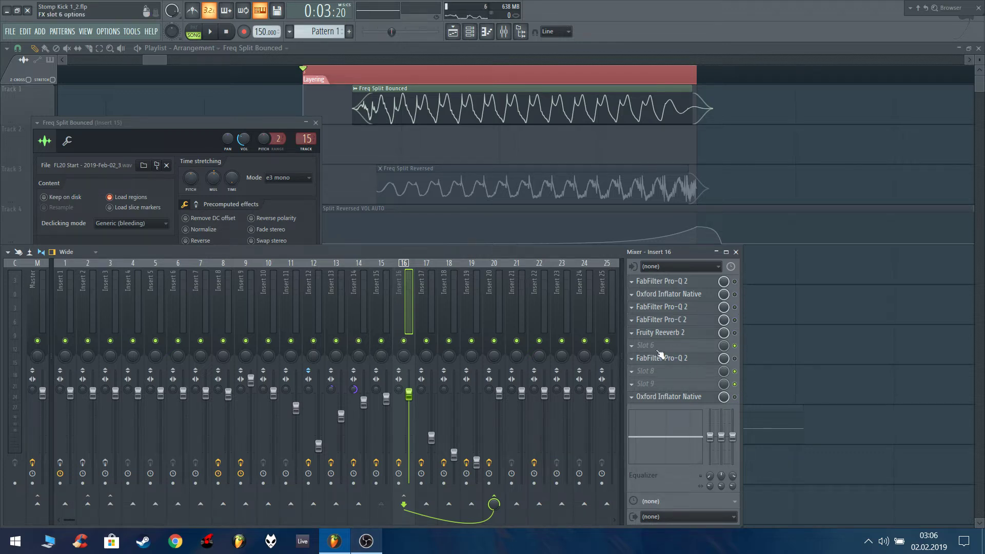
pyautogui.click(632, 335)
pyautogui.click(661, 295)
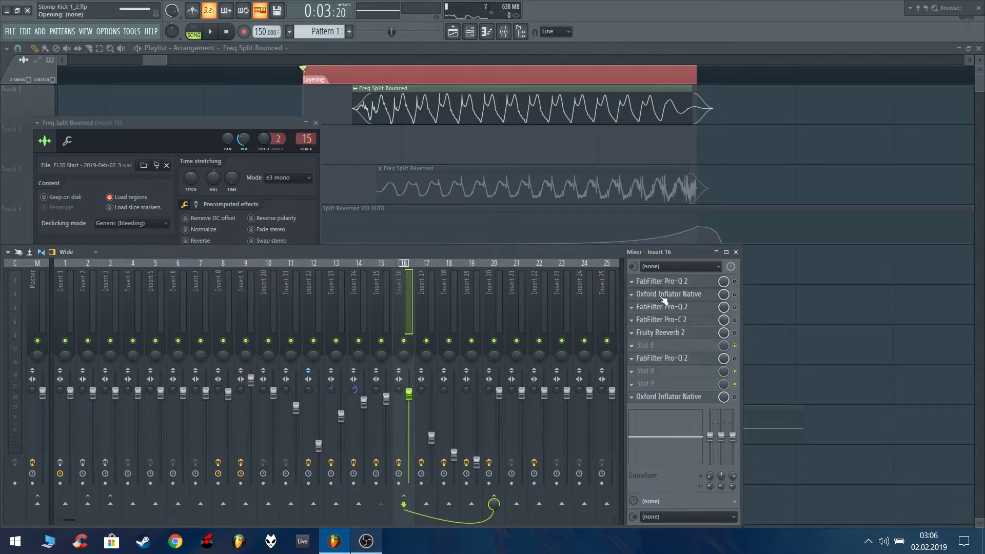
# Delete the FabFilter Pro-Q 2 from Insert 15's slot 10, switch off its remaining effects, and play the loop
pyautogui.click(388, 319)
pyautogui.click(631, 398)
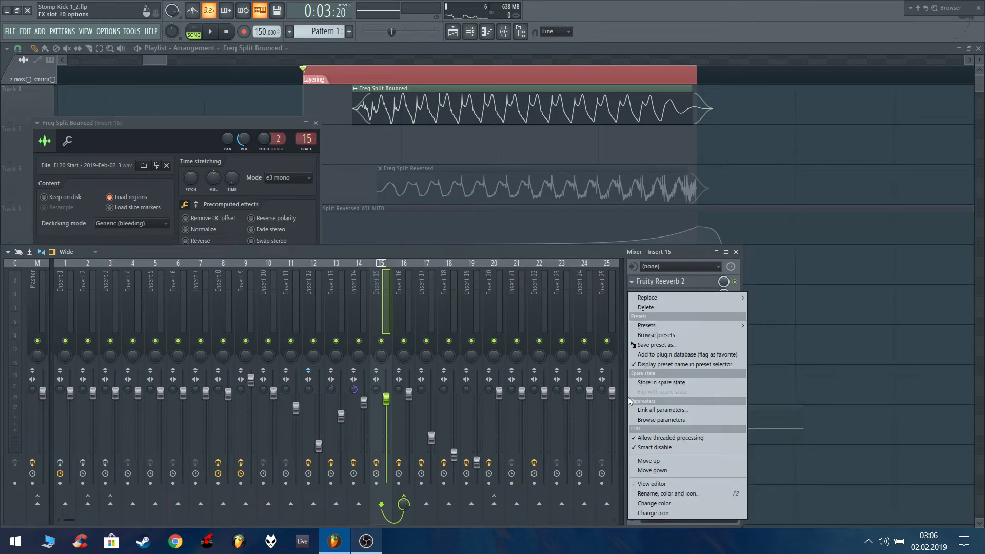
pyautogui.click(673, 324)
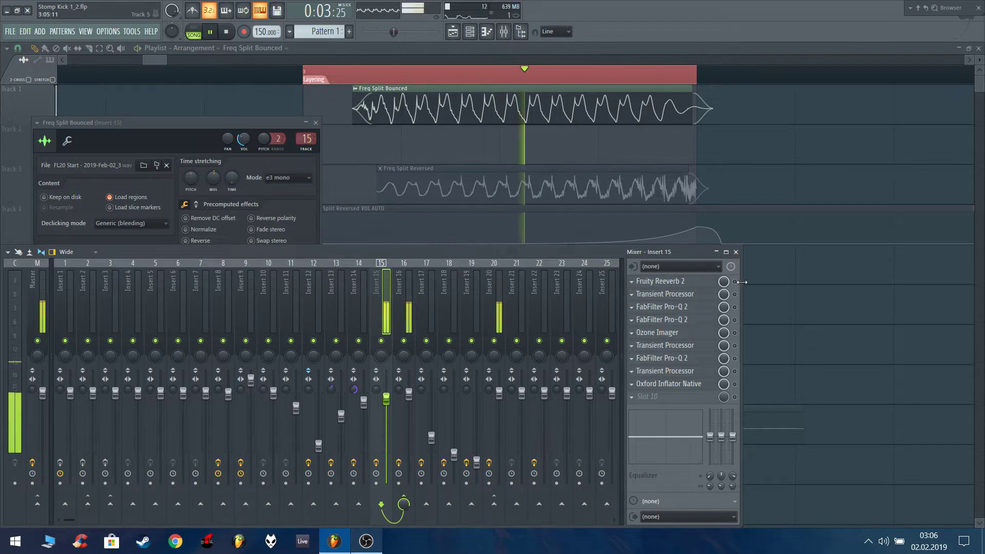
# Switch on Fruity Reeverb 2 and the first Transient Processor on Insert 15, viewing each plugin's settings
pyautogui.click(696, 283)
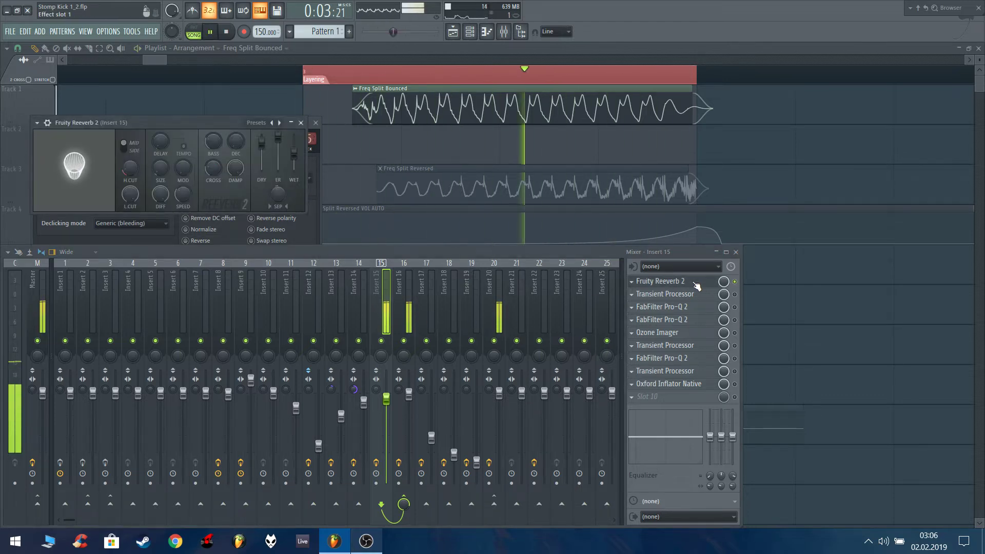
pyautogui.click(696, 284)
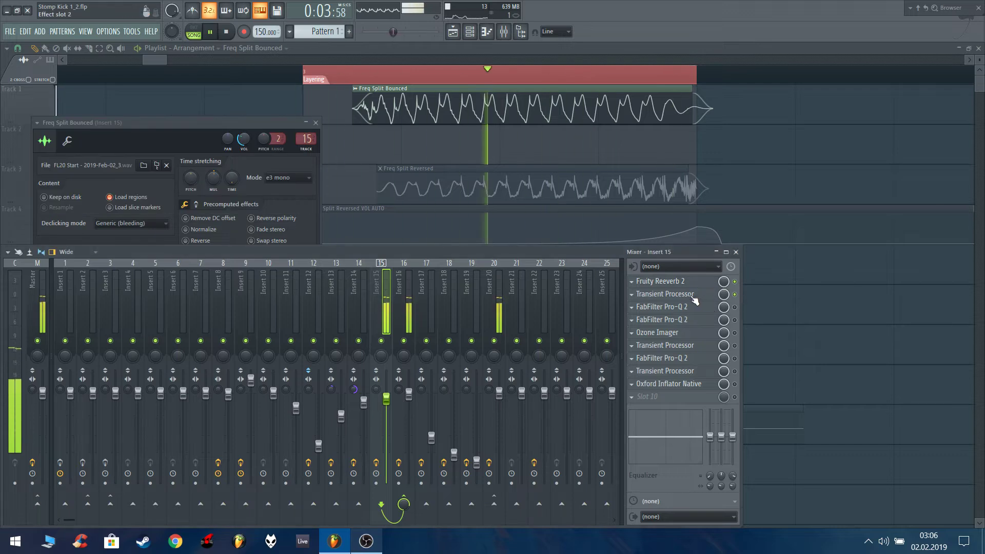
pyautogui.click(692, 297)
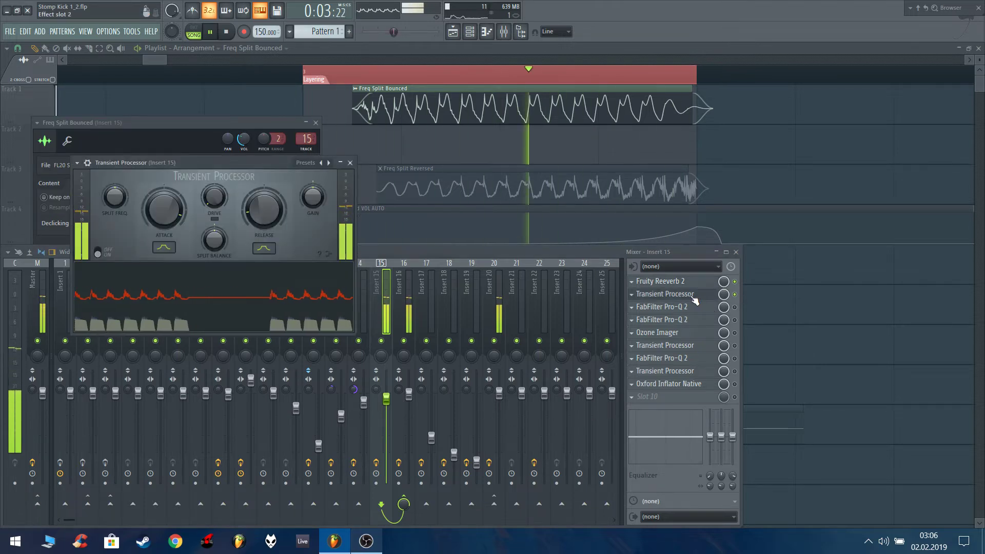
pyautogui.click(693, 297)
# Switch on the Pro-Q 2 equalizers in slots 3 and 4 of Insert 15, viewing each curve
pyautogui.click(689, 308)
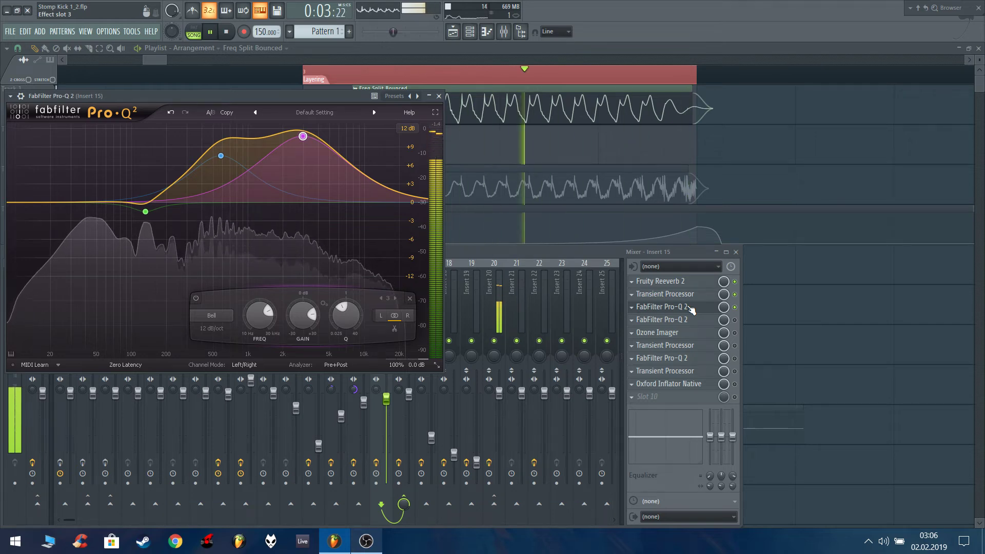
pyautogui.click(688, 307)
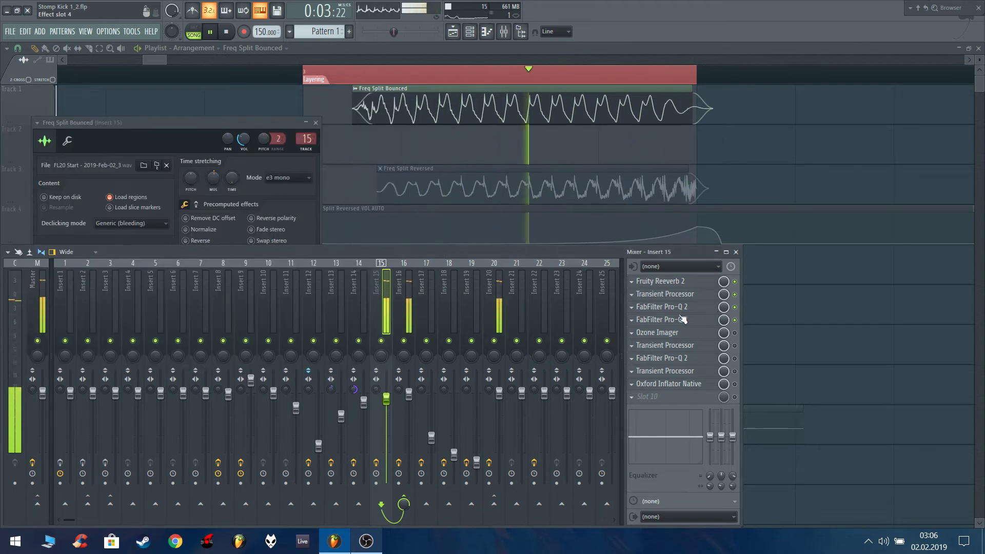
pyautogui.click(680, 321)
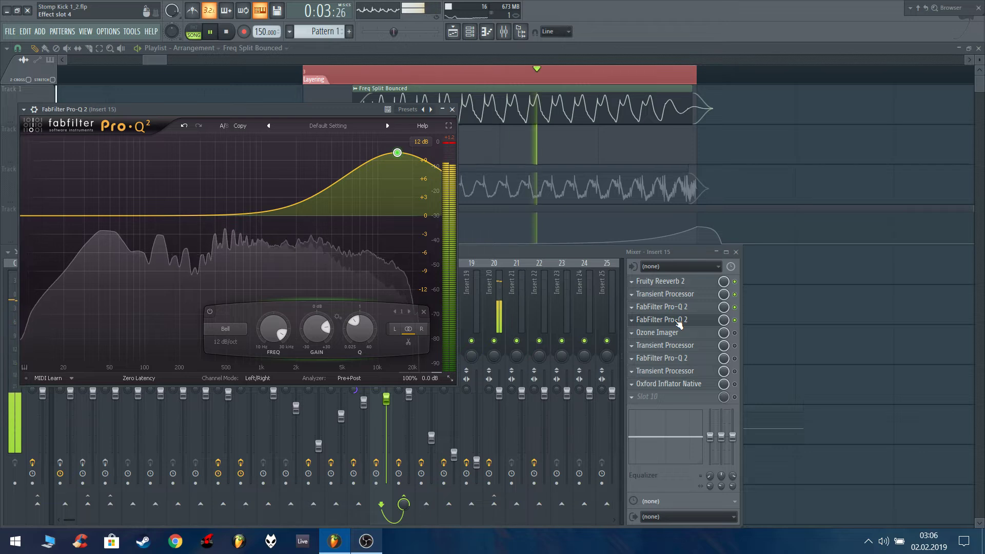
pyautogui.click(682, 321)
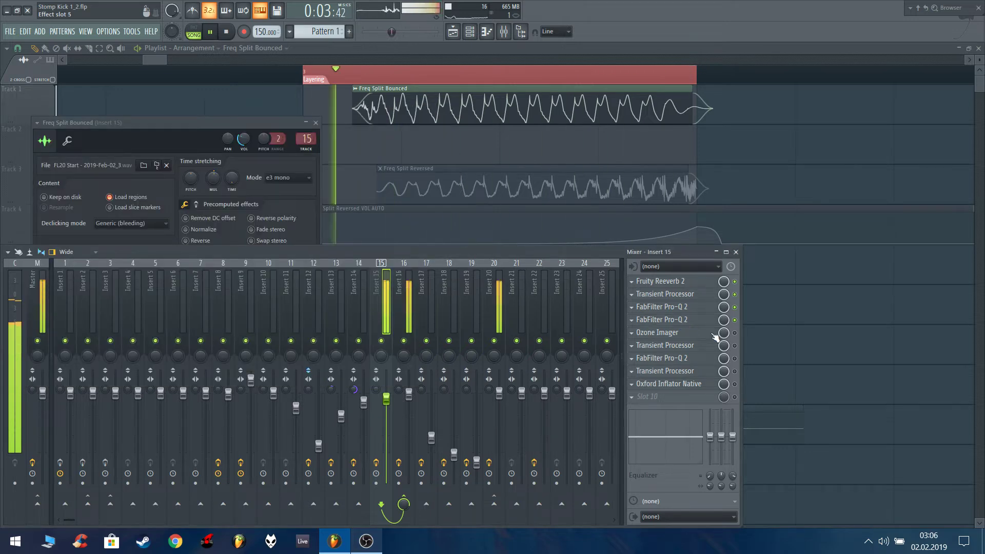
# Switch on Ozone Imager and the slot 6 Transient Processor on Insert 15, checking the settings of both
pyautogui.click(676, 333)
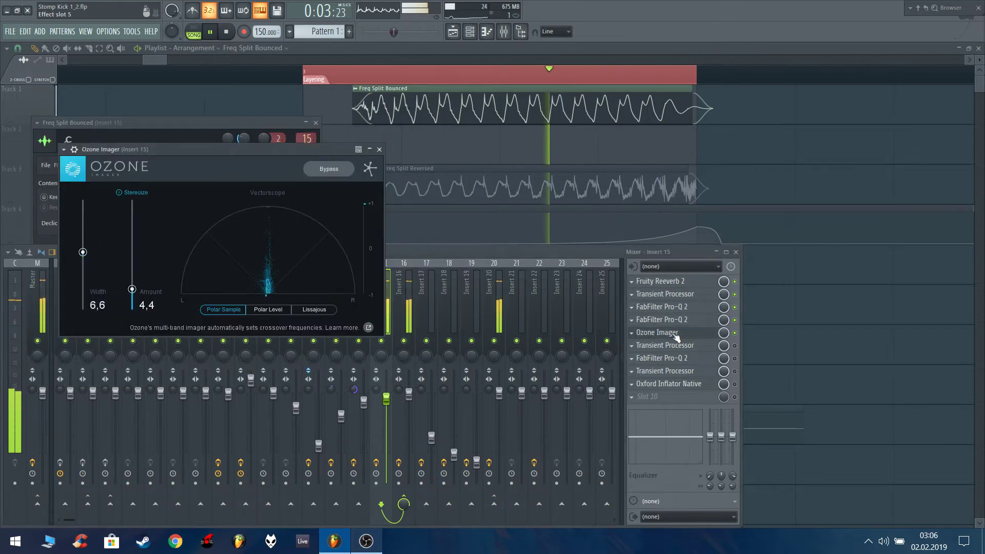
pyautogui.click(676, 333)
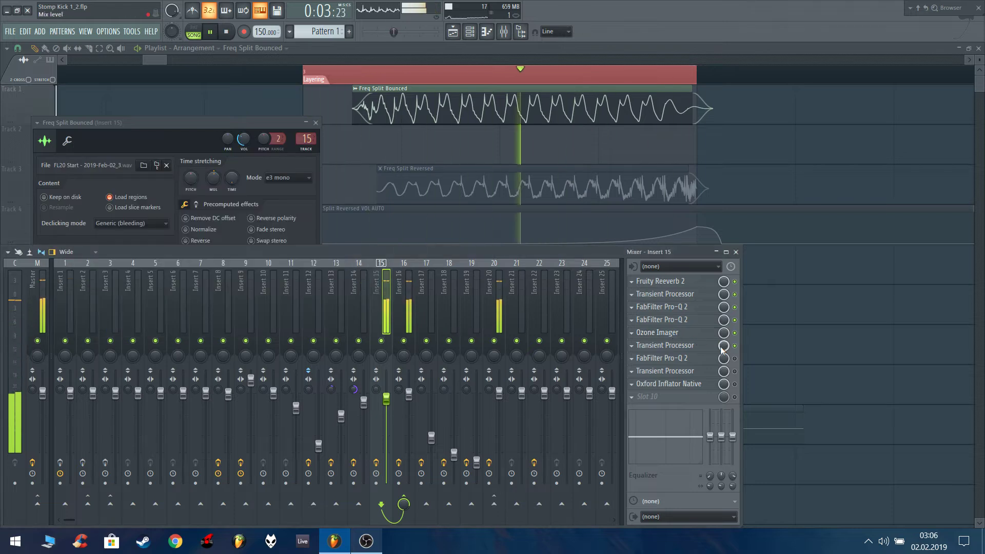
pyautogui.click(692, 346)
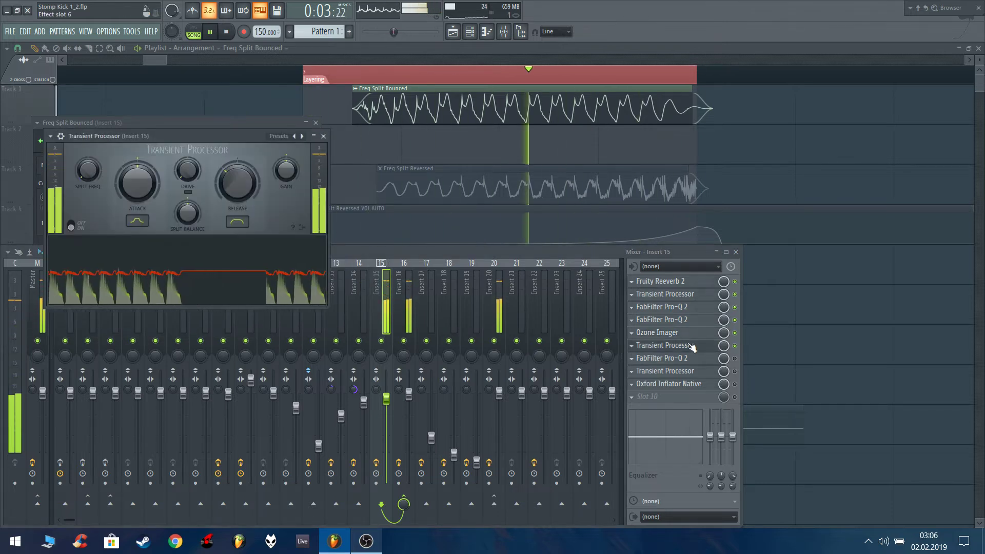
pyautogui.click(695, 349)
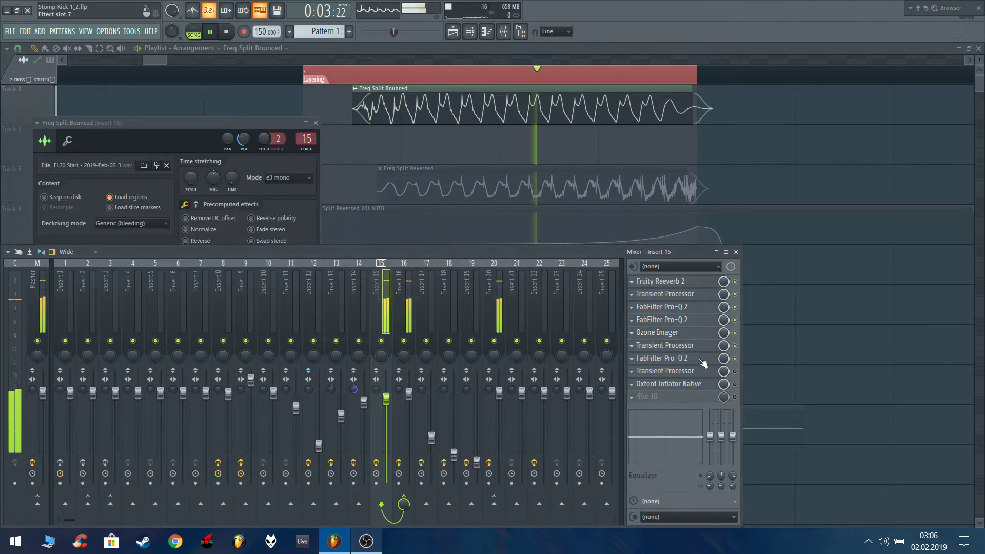
# Switch on the slot 7 Pro-Q 2 and slot 8 Transient Processor on Insert 15, viewing their settings and closing each window
pyautogui.click(694, 360)
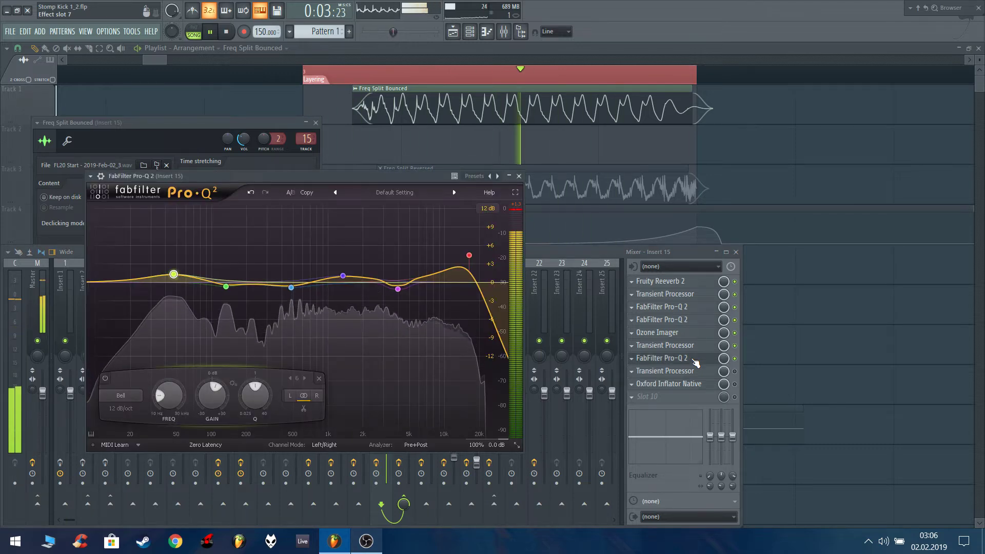
pyautogui.click(695, 360)
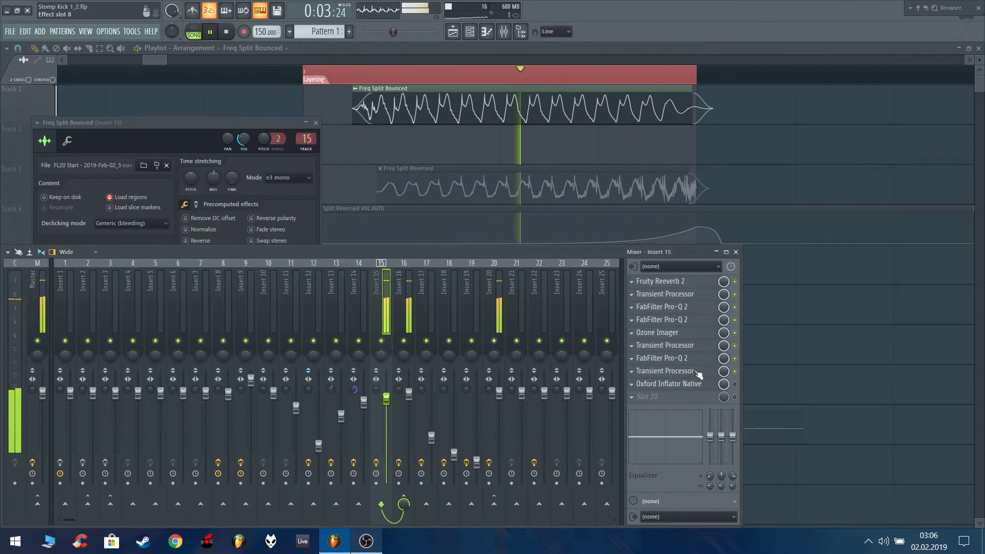
pyautogui.click(695, 371)
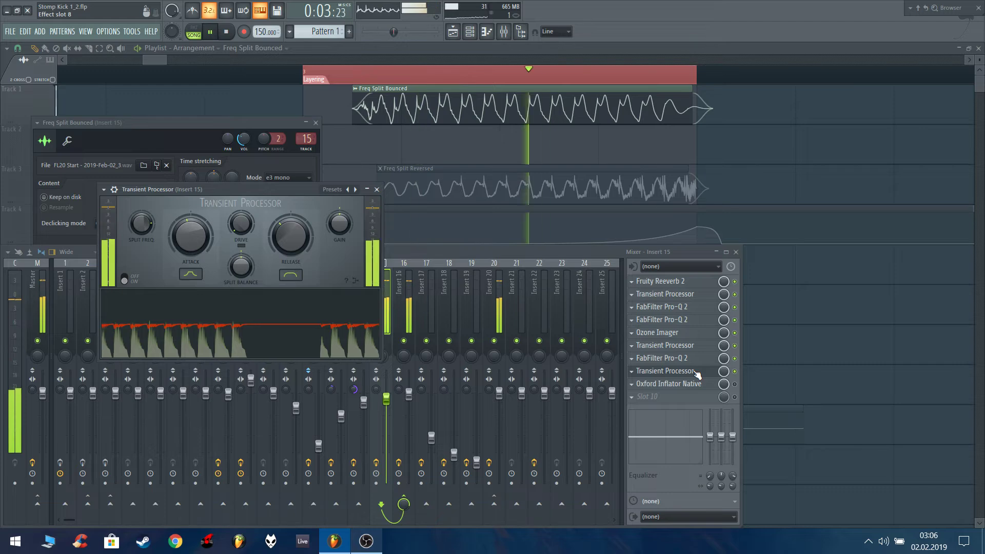
pyautogui.click(696, 371)
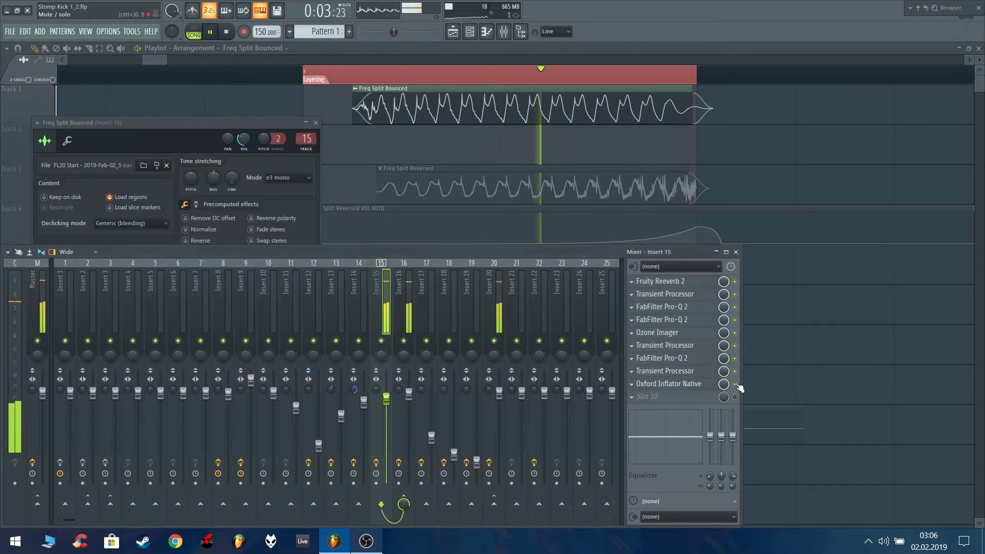
# View the Oxford Inflator settings on Insert 15, and the slot 1 Pro-Q 2 curve on Insert 16 with that equalizer switched on
pyautogui.click(684, 384)
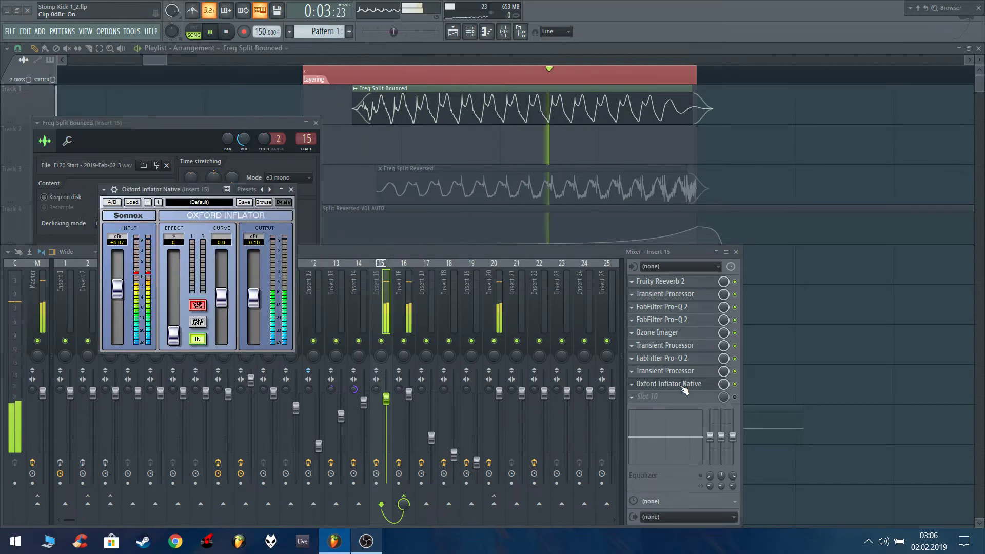
pyautogui.click(684, 388)
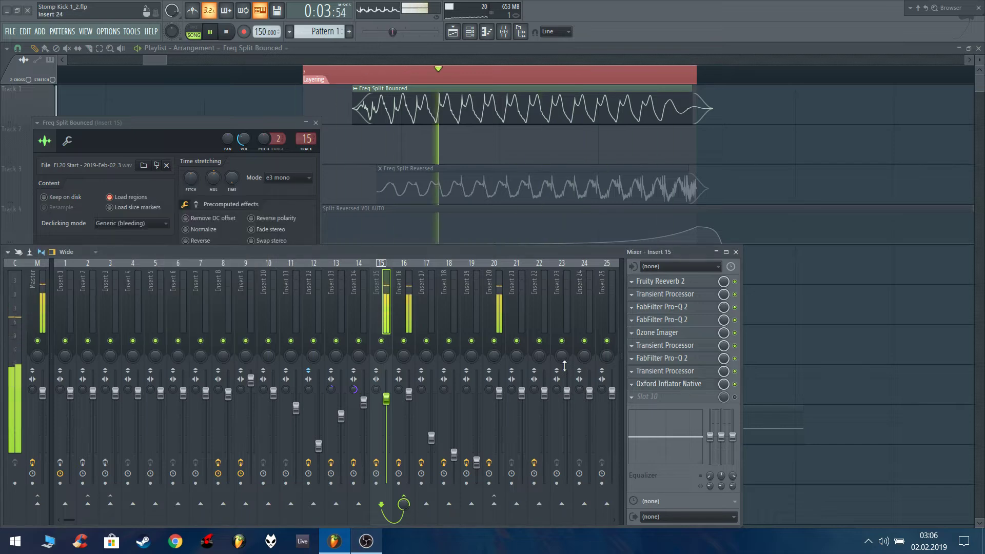
pyautogui.click(409, 299)
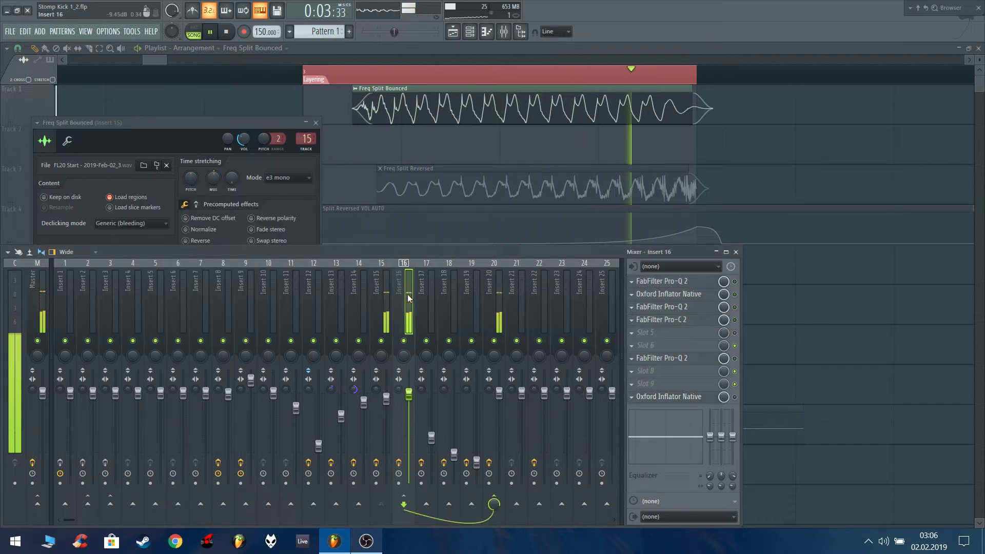
pyautogui.click(683, 281)
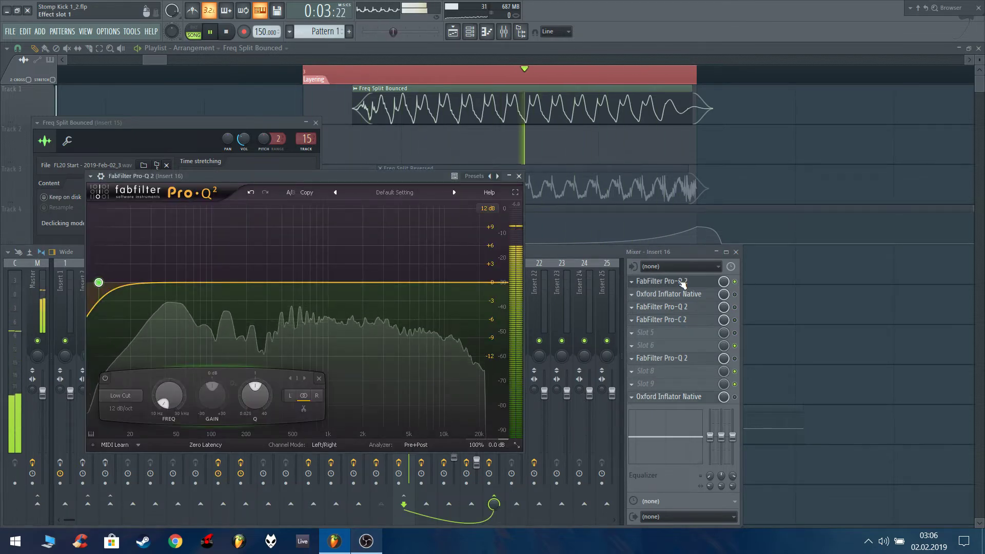
pyautogui.click(683, 281)
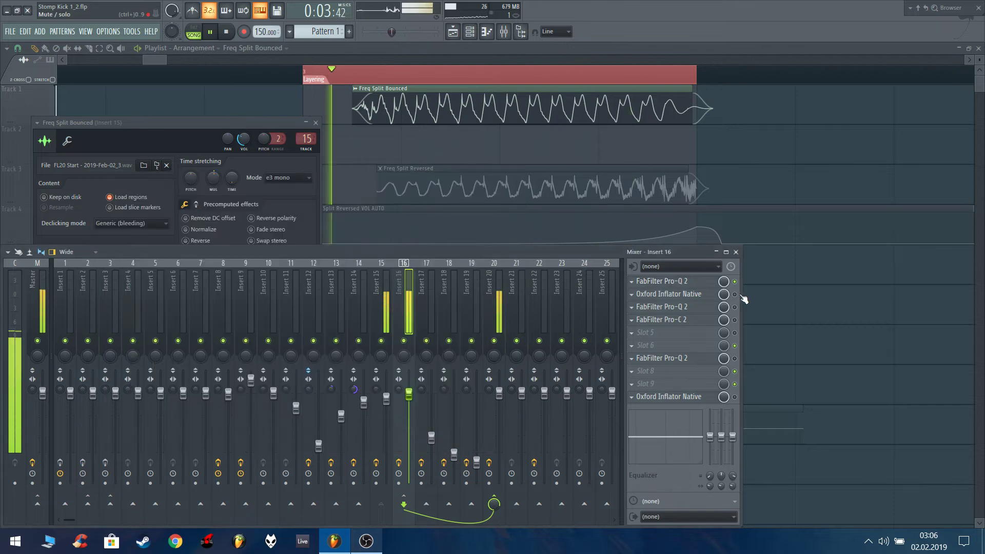
# Switch on the slot 2 Oxford Inflator and slot 3 Pro-Q 2 on Insert 16, viewing and closing each plugin
pyautogui.click(705, 296)
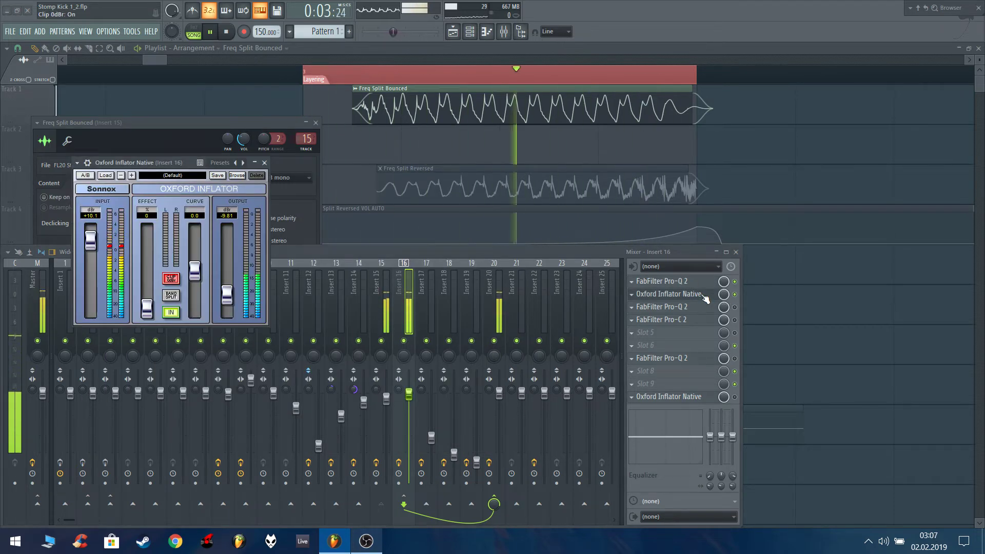
pyautogui.click(706, 297)
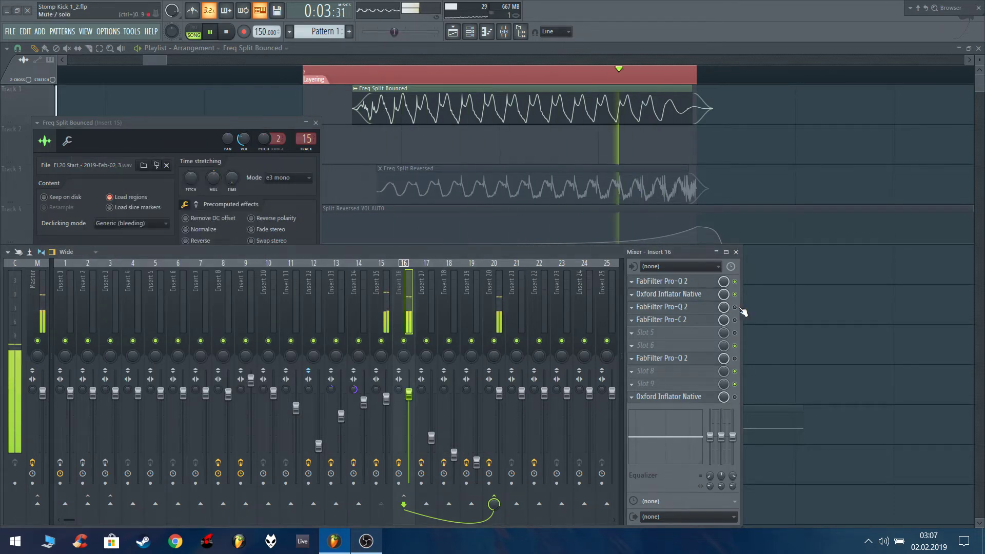
pyautogui.click(701, 306)
pyautogui.click(700, 306)
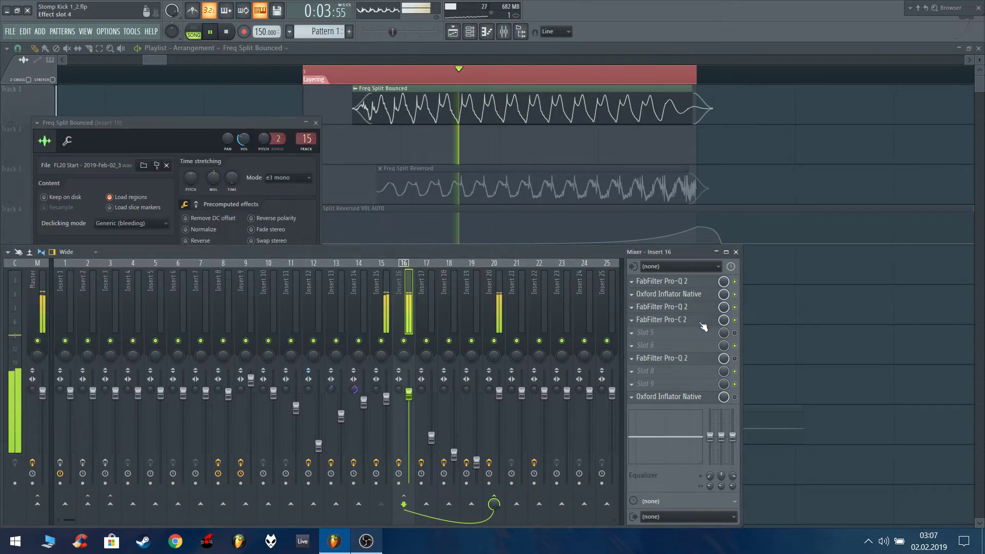
# View the Pro-C 2 mix level and slot 7 Pro-Q 2 curve on Insert 16, switching on both plus the slot 10 Oxford Inflator
pyautogui.click(664, 320)
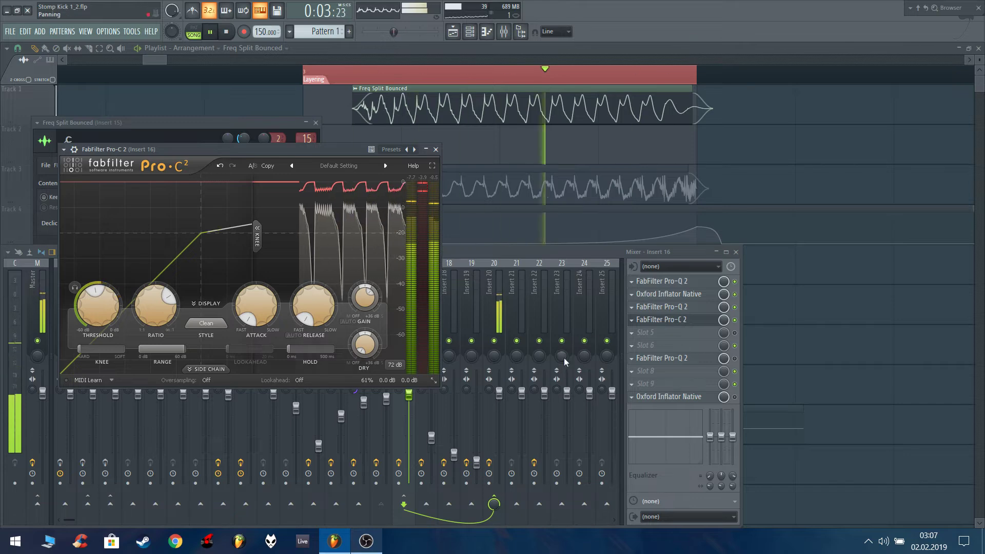
pyautogui.moveTo(398, 380)
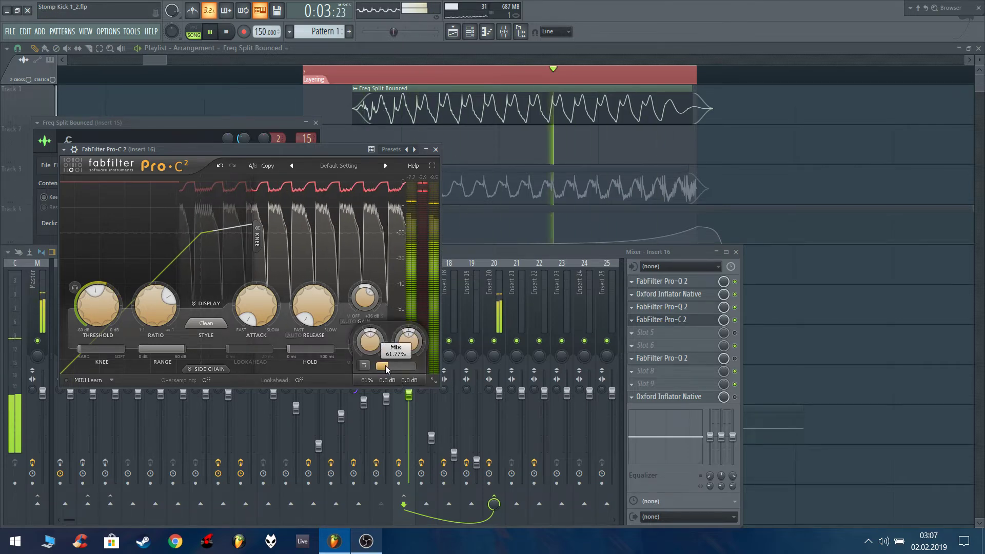
pyautogui.click(677, 324)
pyautogui.click(696, 359)
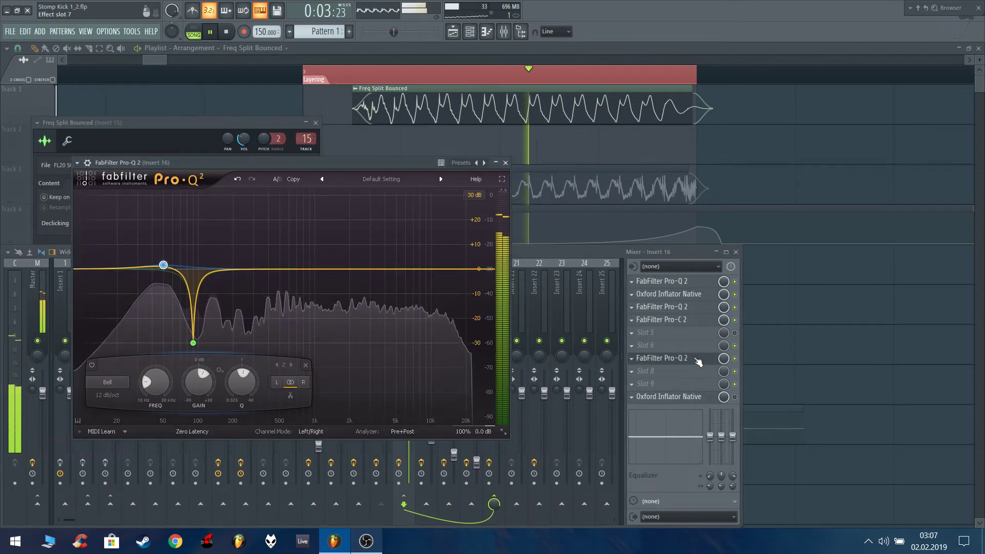
pyautogui.click(735, 398)
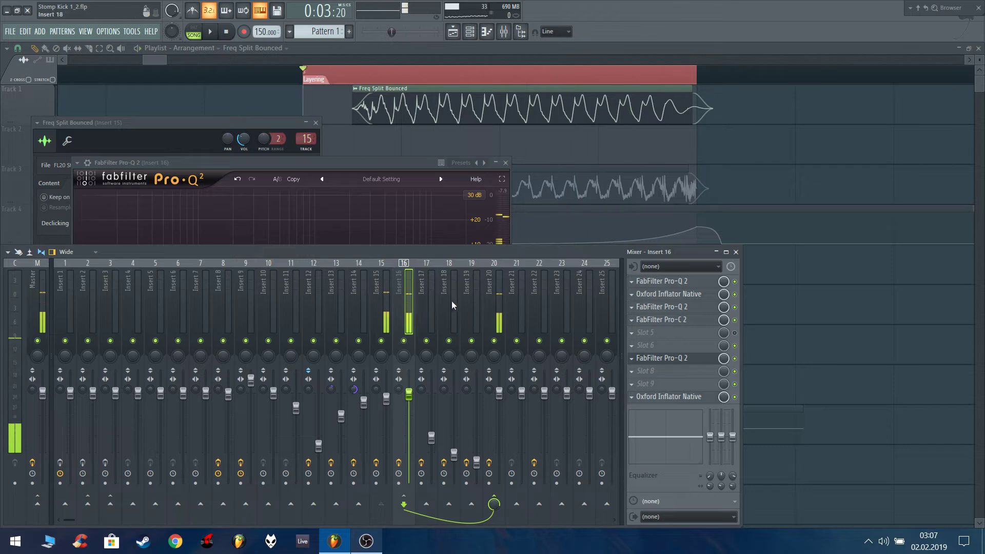
# Switch on the slot 5 Pro-Q 2 on Insert 20 and view its equalizer curve
pyautogui.click(502, 311)
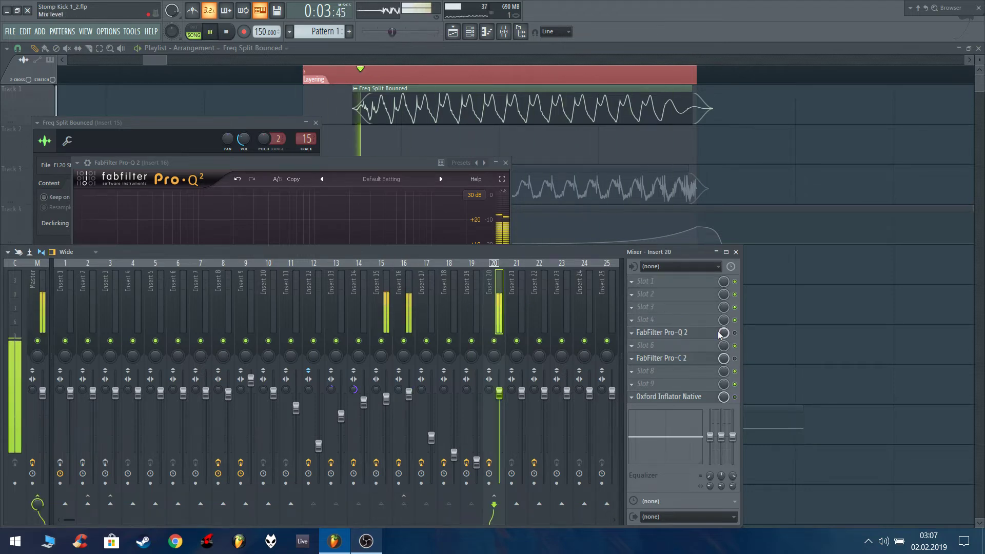
pyautogui.click(687, 333)
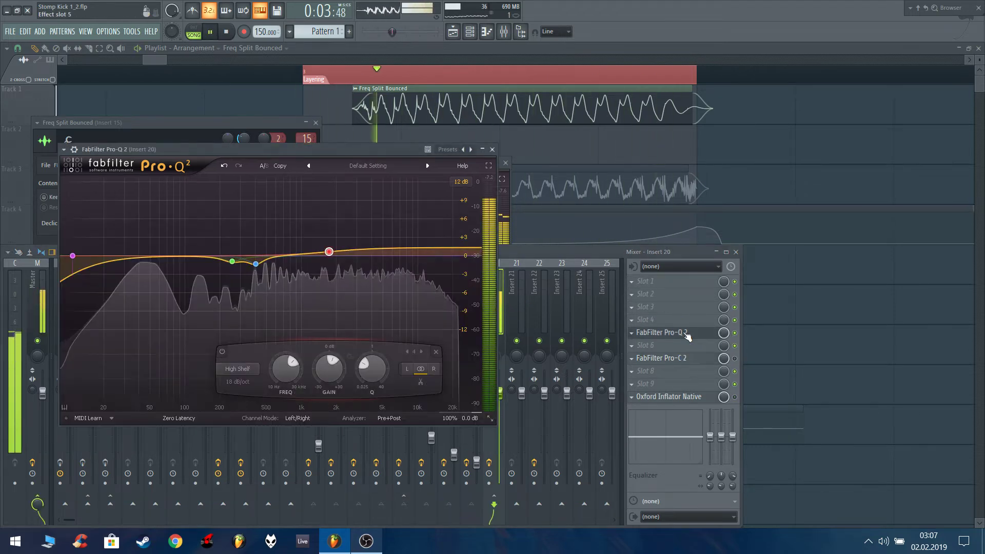
pyautogui.click(655, 334)
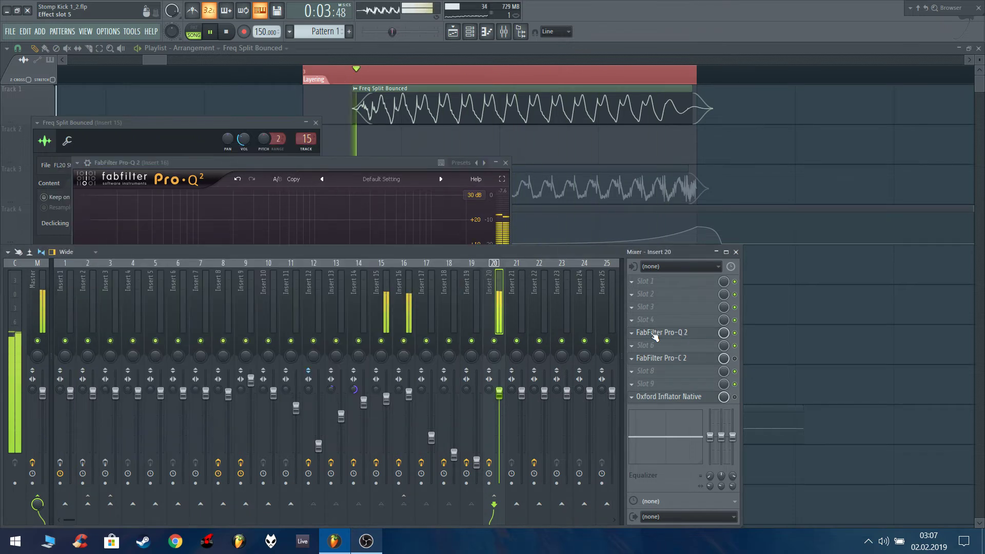
# Rename mixer Insert 20 as Final Group
pyautogui.doubleClick(492, 296)
pyautogui.write('F')
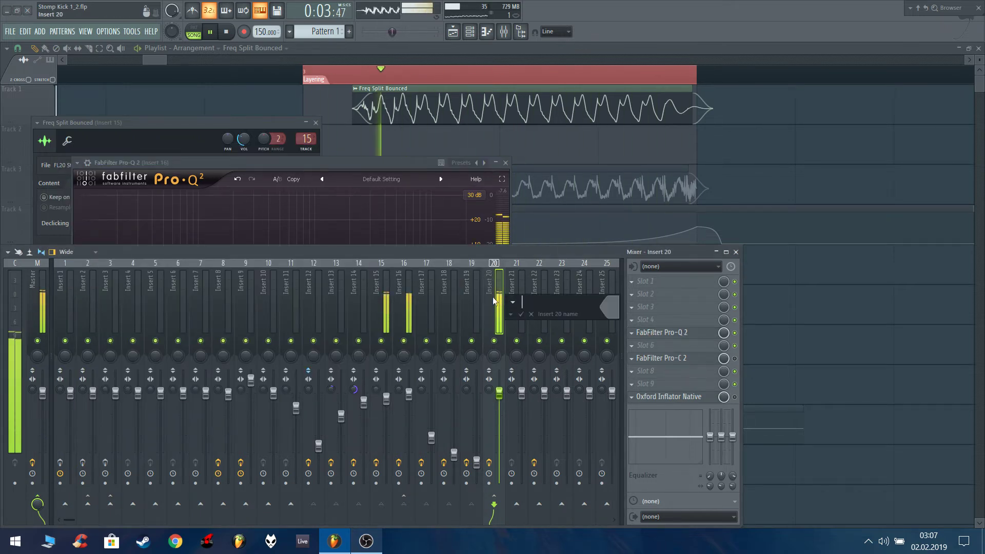
pyautogui.write('inal ')
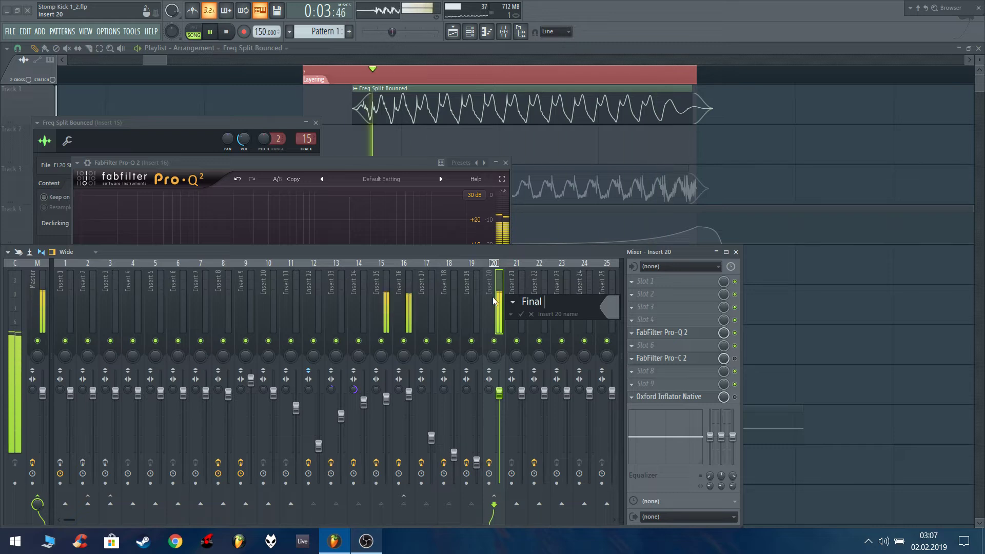
pyautogui.write('Group')
pyautogui.press('Return')
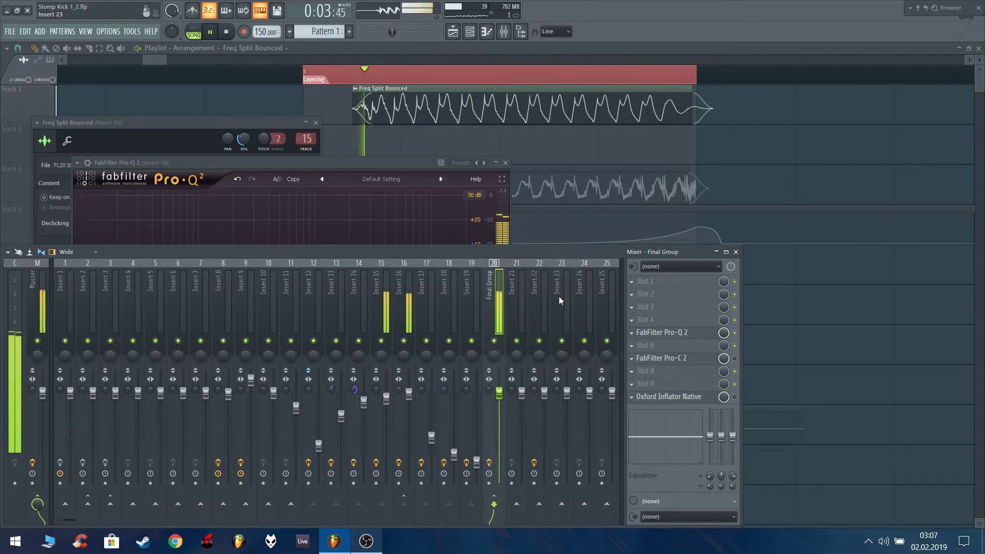
# Switch on the Pro-C 2 and Oxford Inflator on the Final Group track, viewing the settings of each plugin
pyautogui.click(694, 362)
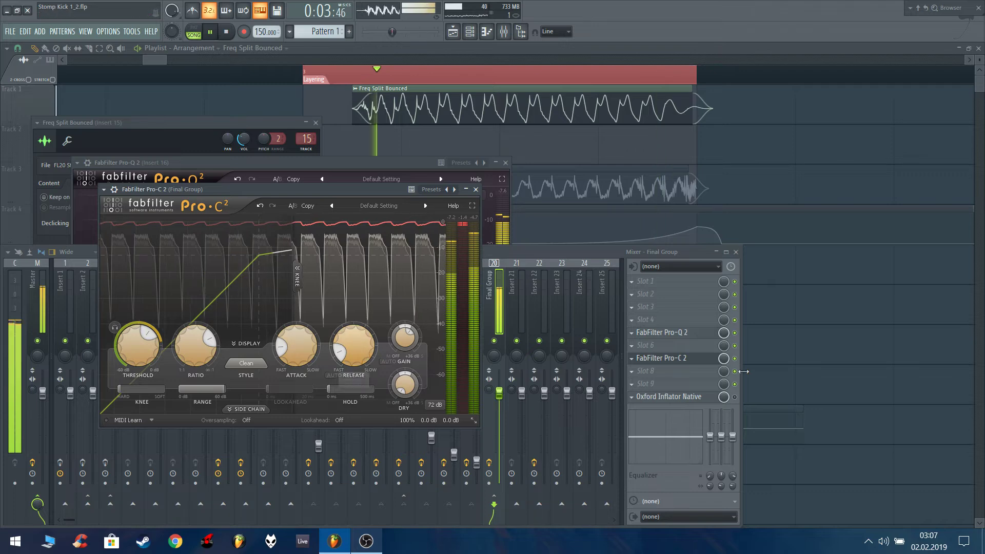
pyautogui.click(686, 363)
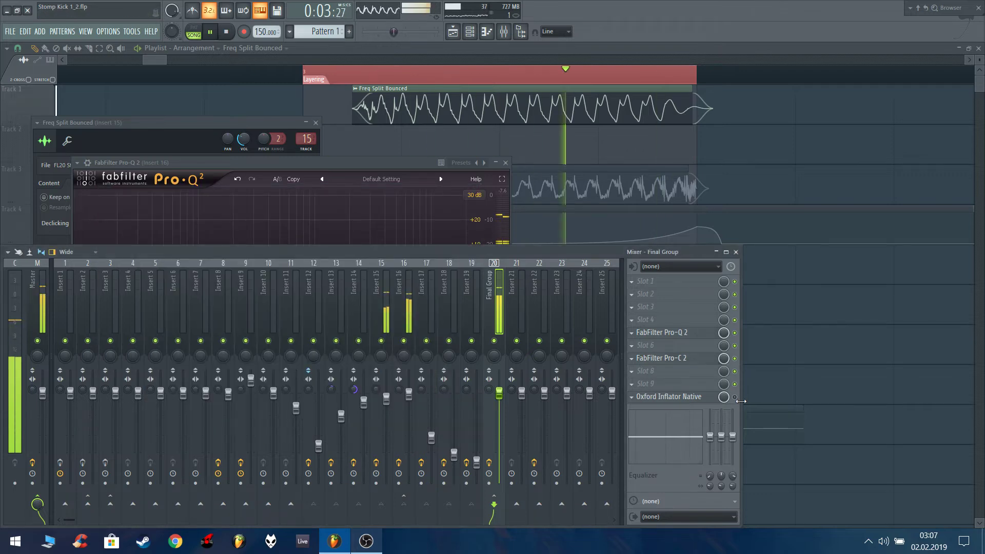
pyautogui.click(700, 397)
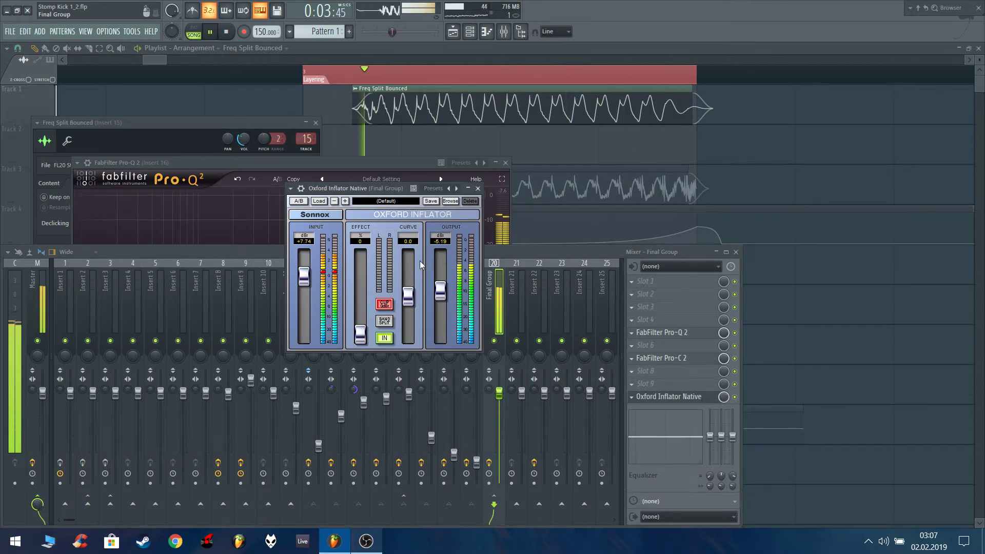
pyautogui.click(709, 396)
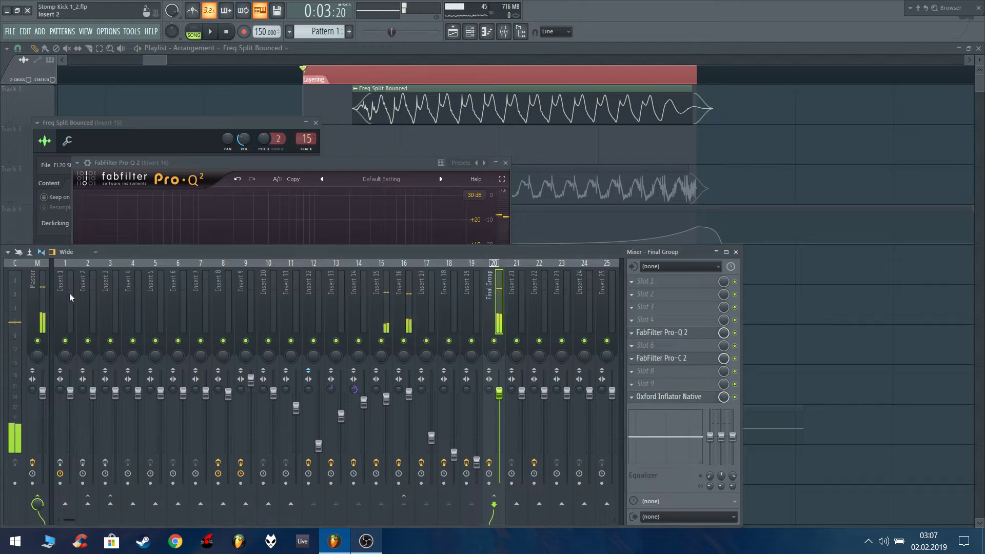
# Record the looping kick into Edison on the Master track, stopping playback after several repeats
pyautogui.click(34, 298)
pyautogui.click(685, 402)
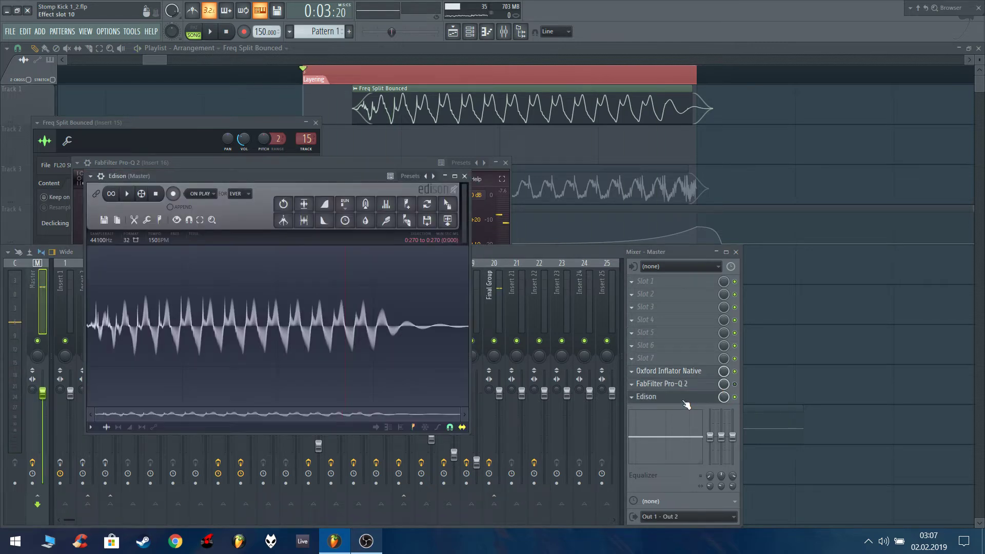
pyautogui.click(173, 193)
pyautogui.click(210, 32)
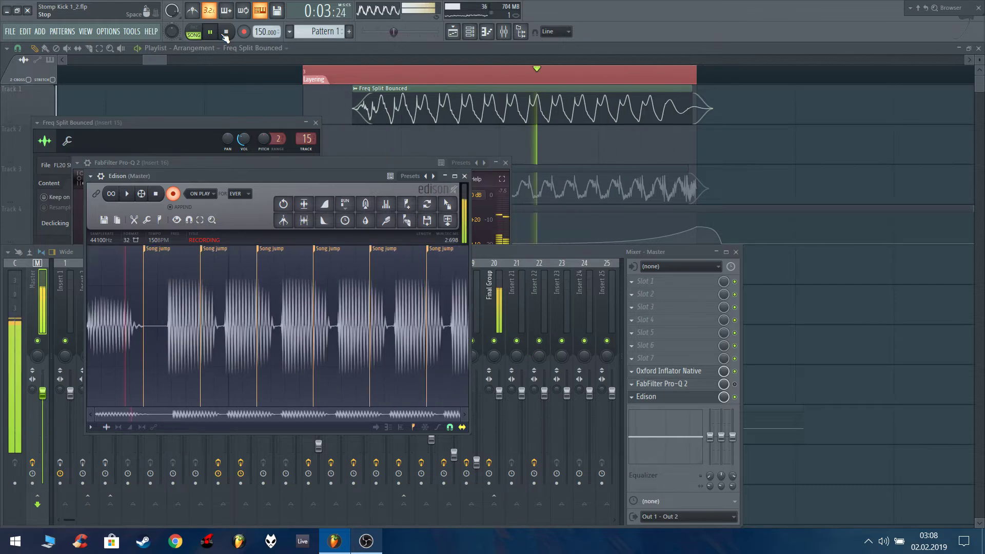
pyautogui.click(225, 32)
# Trim the Edison recording to a single kick hit and delete the leftover Song jump marker
pyautogui.moveTo(292, 302); pyautogui.dragTo(300, 307)
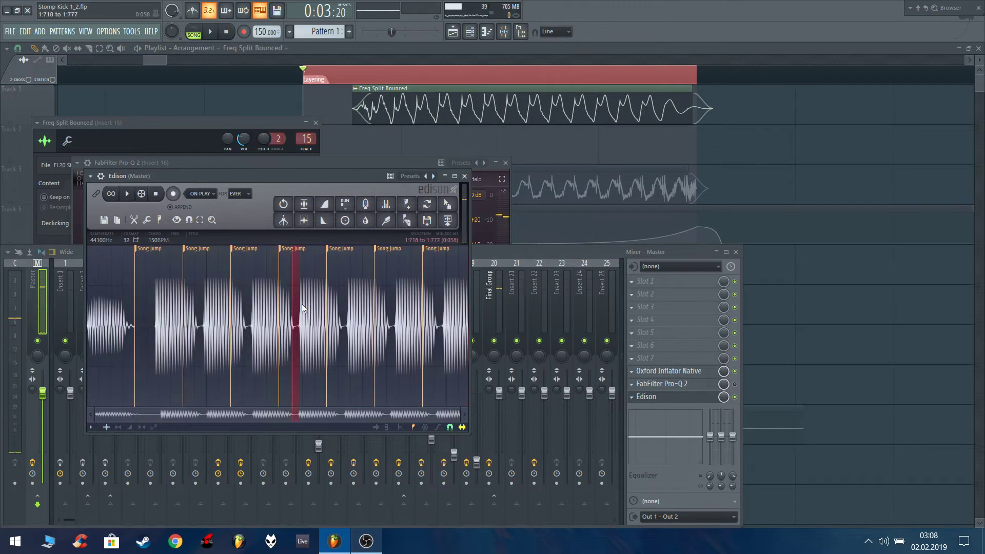
pyautogui.click(146, 220)
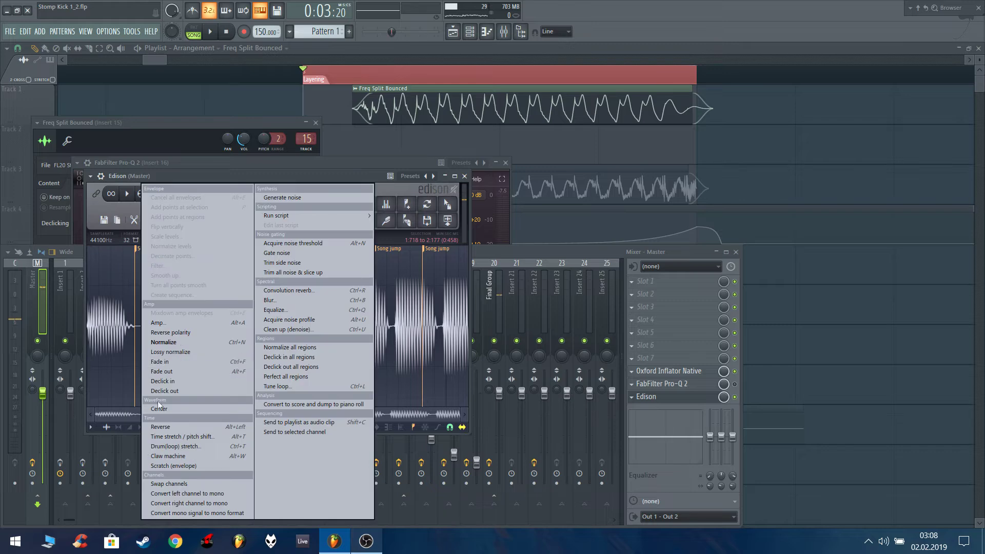
pyautogui.click(134, 220)
pyautogui.click(153, 403)
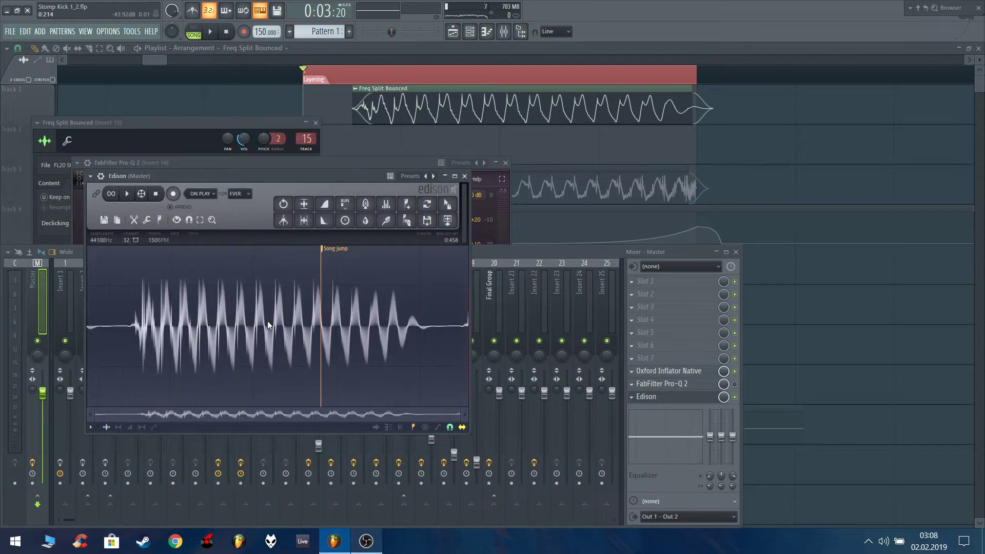
pyautogui.rightClick(322, 251)
pyautogui.click(338, 260)
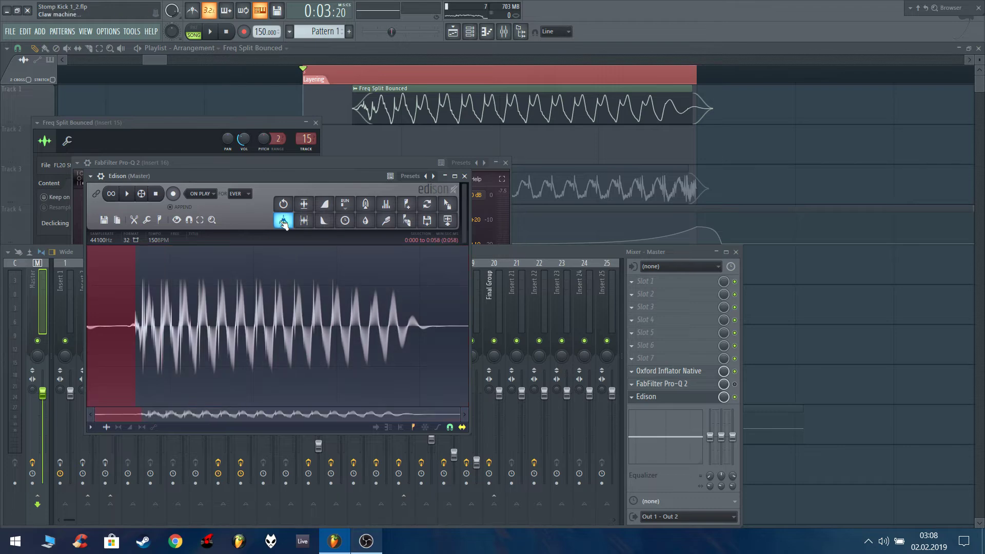
# Select the whole trimmed kick, play it back while inspecting its waveform, and close Edison
pyautogui.moveTo(321, 322); pyautogui.dragTo(544, 328)
pyautogui.press('space')
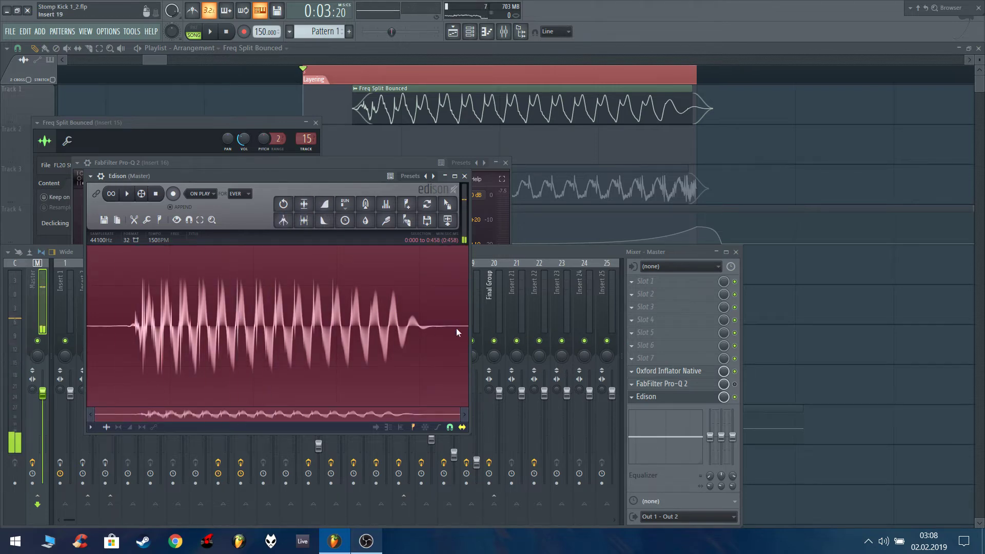
pyautogui.press('space')
pyautogui.press('space')
pyautogui.scroll(3, 233, 319)
pyautogui.scroll(-4, 251, 325)
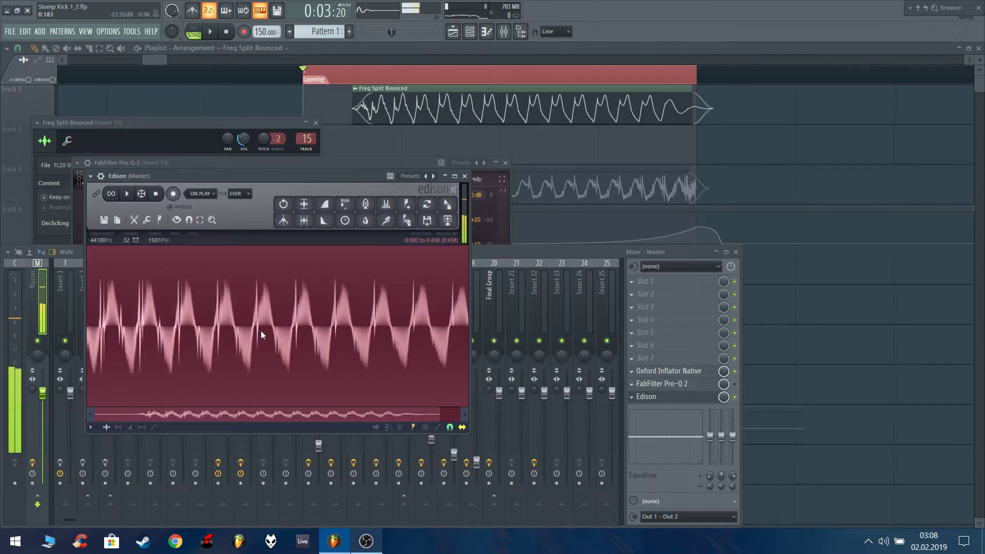
pyautogui.click(464, 176)
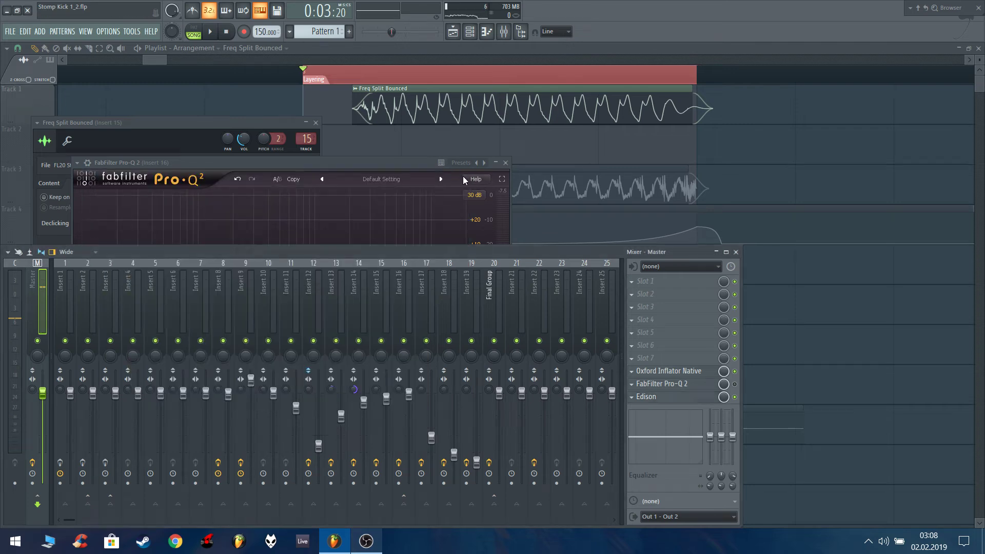
# Solo playlist Track 3 with the Freq Split Reversed clip and unmute its volume automation on Track 4
pyautogui.middleClick(485, 131)
pyautogui.moveTo(486, 132); pyautogui.dragTo(315, 197)
pyautogui.scroll(-3, 214, 216)
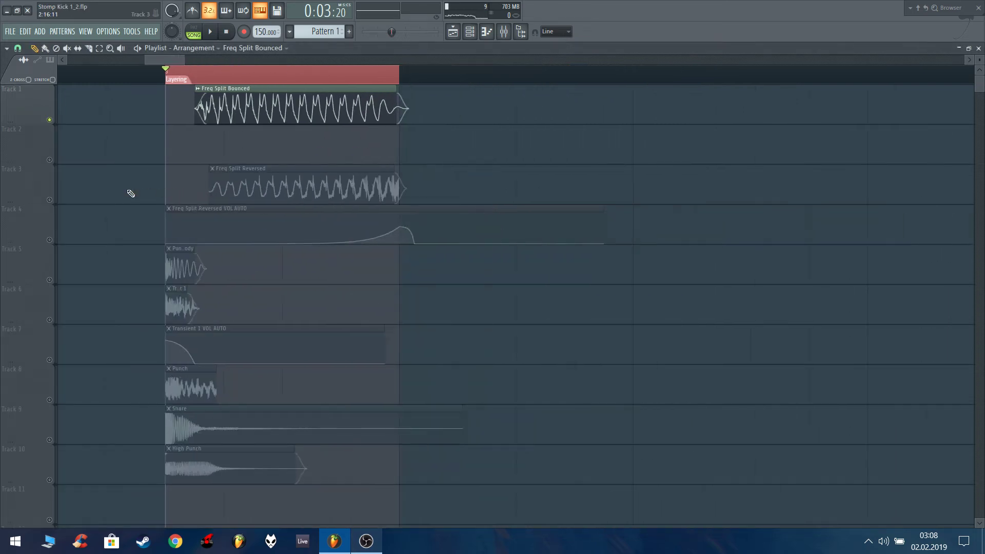
pyautogui.rightClick(50, 200)
pyautogui.click(50, 240)
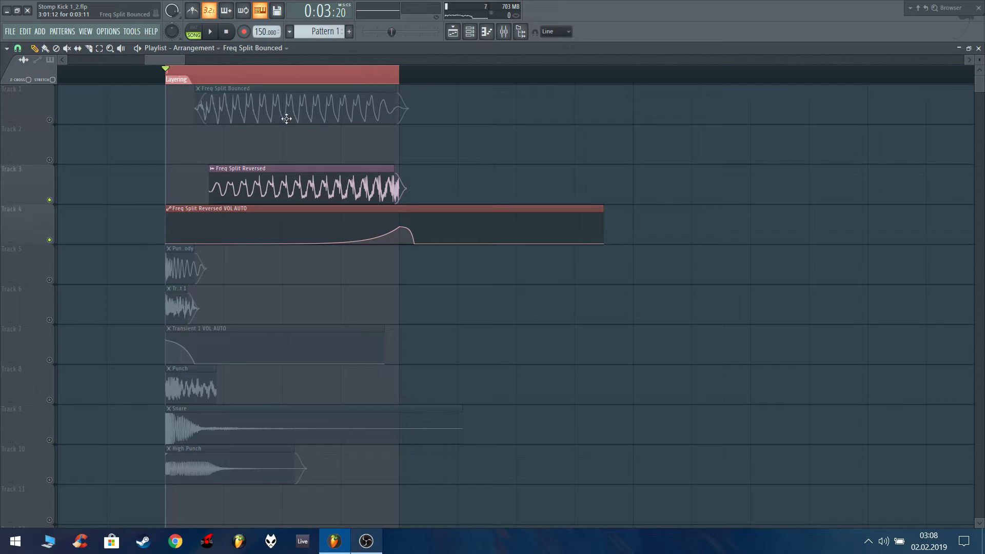
# Open the Freq Split Reversed clip's channel settings and turn off its Reverse effect during playback
pyautogui.doubleClick(291, 174)
pyautogui.press('space')
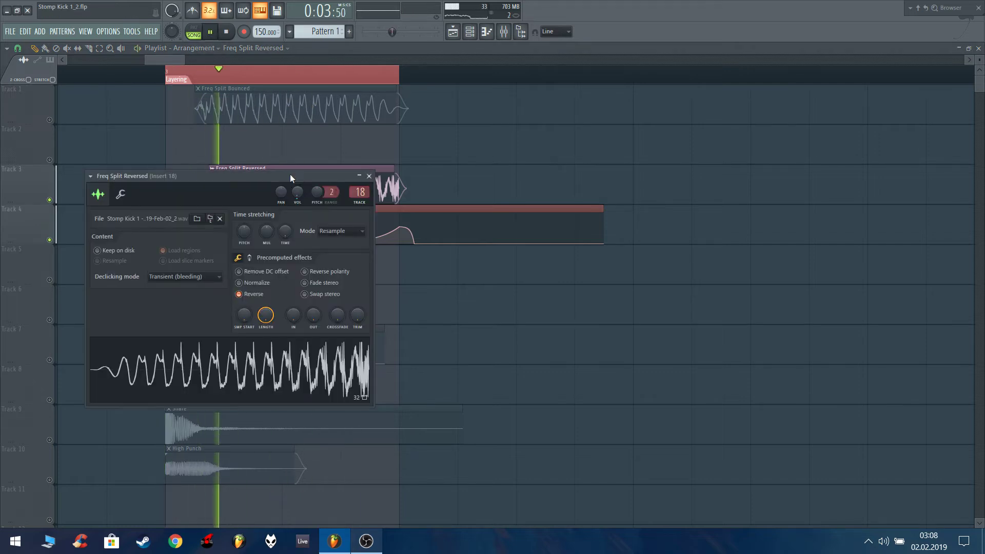
pyautogui.click(256, 295)
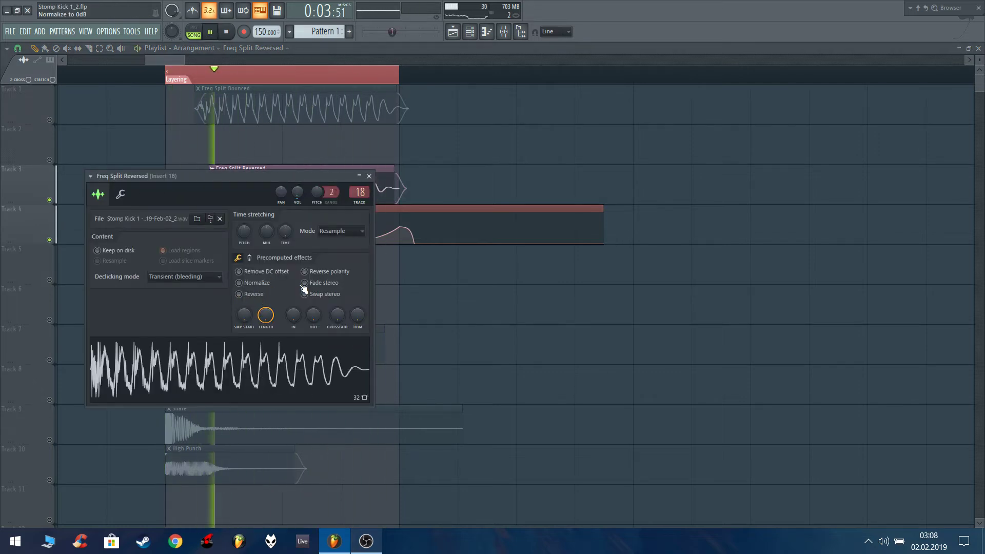
# Compare playback with the Track 4 volume automation muted and unmuted, and re-enable Reverse on the Freq Split Reversed clip
pyautogui.click(369, 176)
pyautogui.click(50, 240)
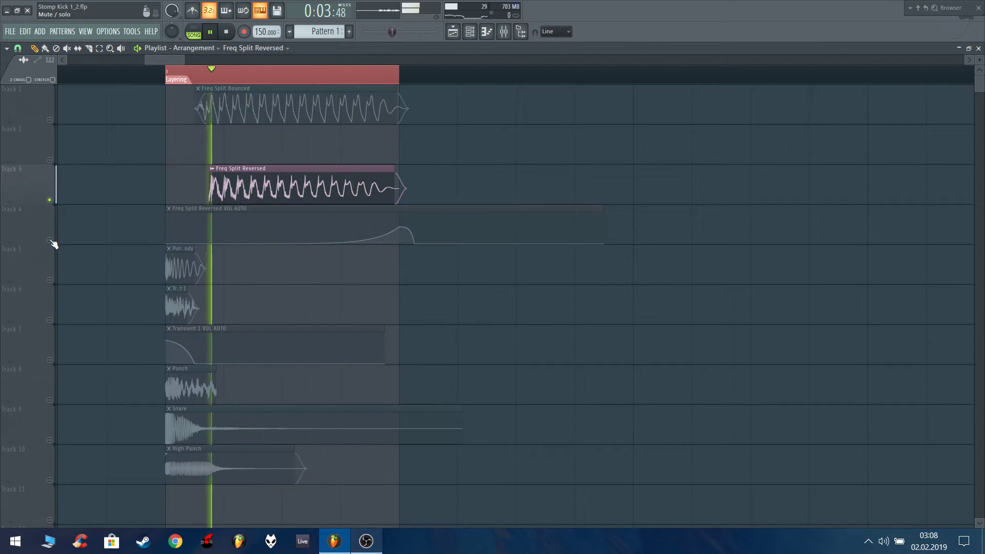
pyautogui.click(50, 240)
pyautogui.doubleClick(268, 182)
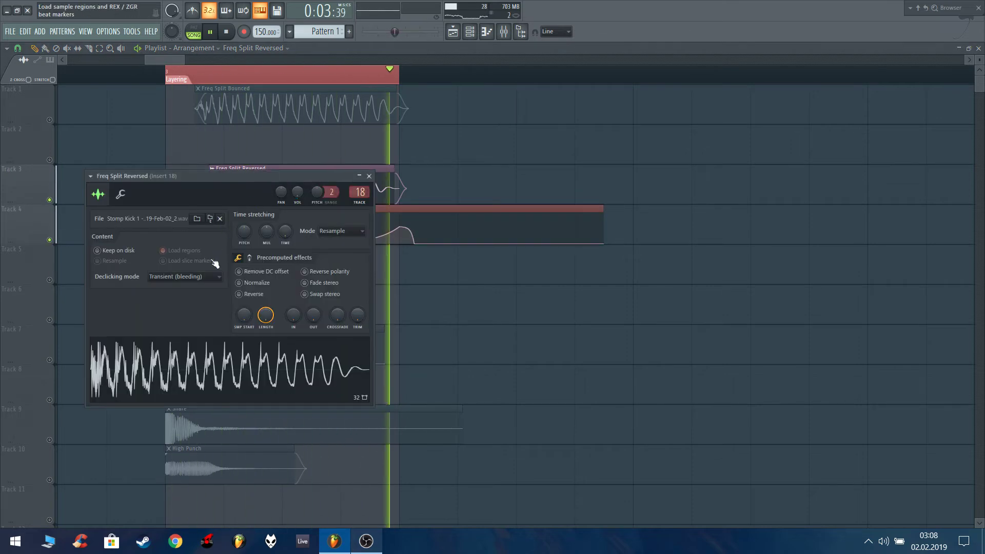
pyautogui.click(239, 293)
# Inspect the Freq Split Reversed clip's effects on mixer Insert 18: the first FabFilter Pro-Q 2, FabFilter Saturn and second Pro-Q 2
pyautogui.doubleClick(358, 192)
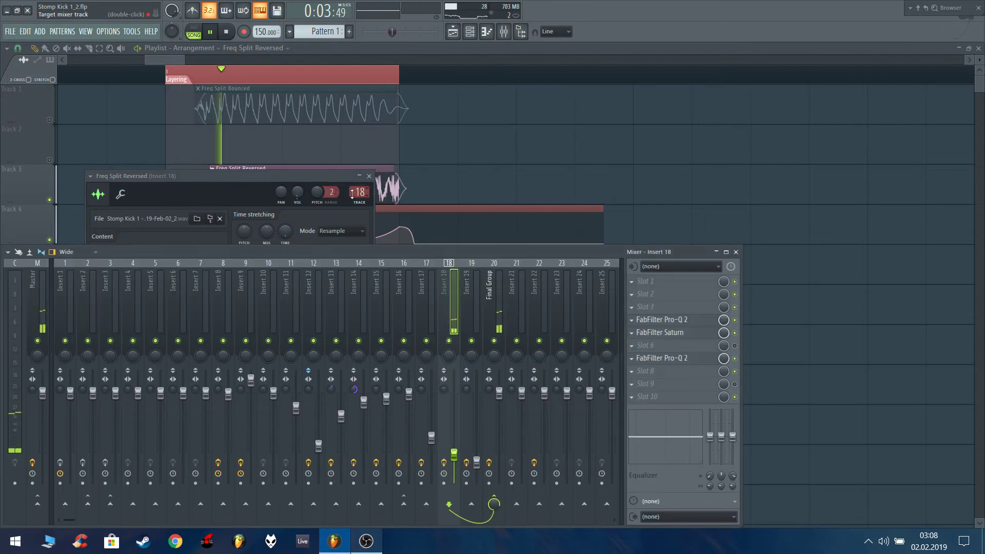
pyautogui.click(495, 310)
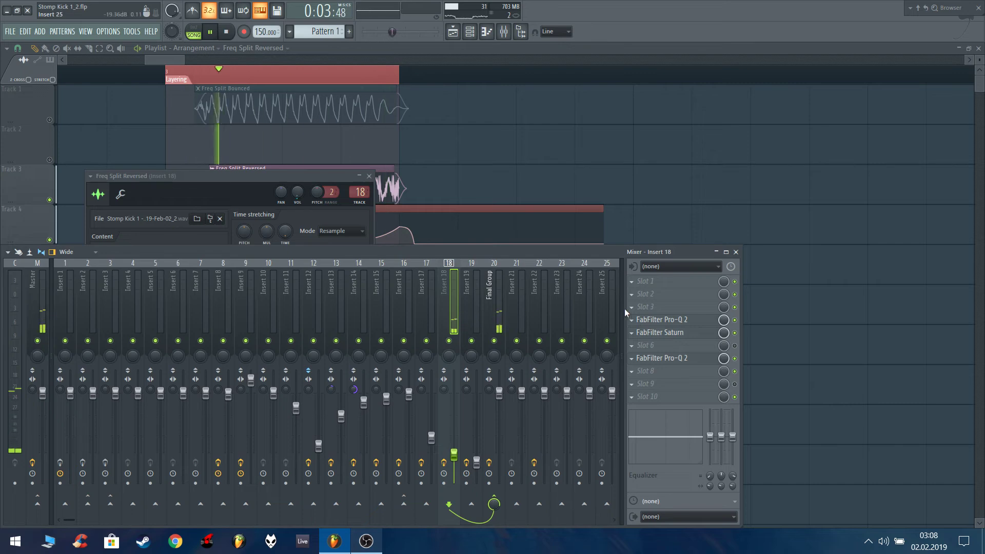
pyautogui.click(677, 320)
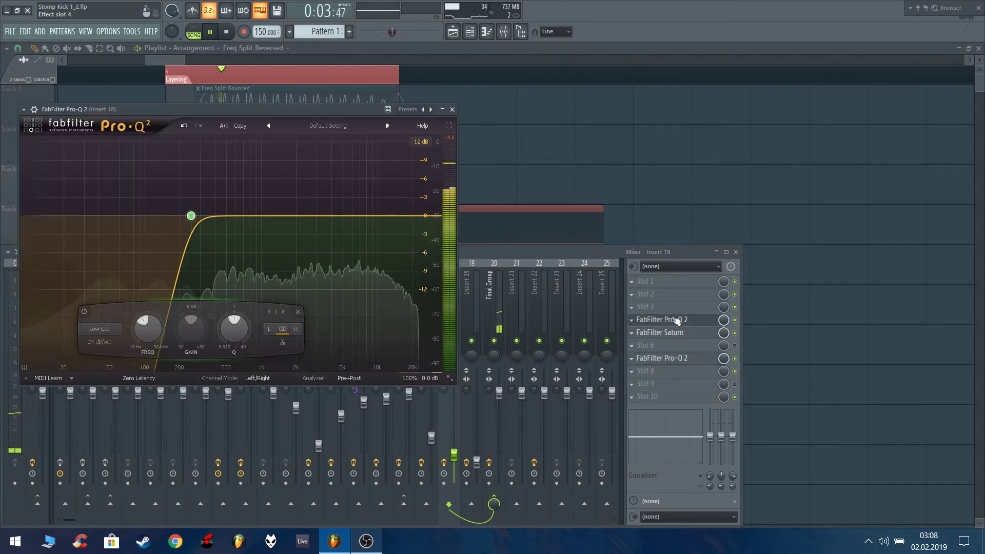
pyautogui.click(678, 322)
pyautogui.click(687, 335)
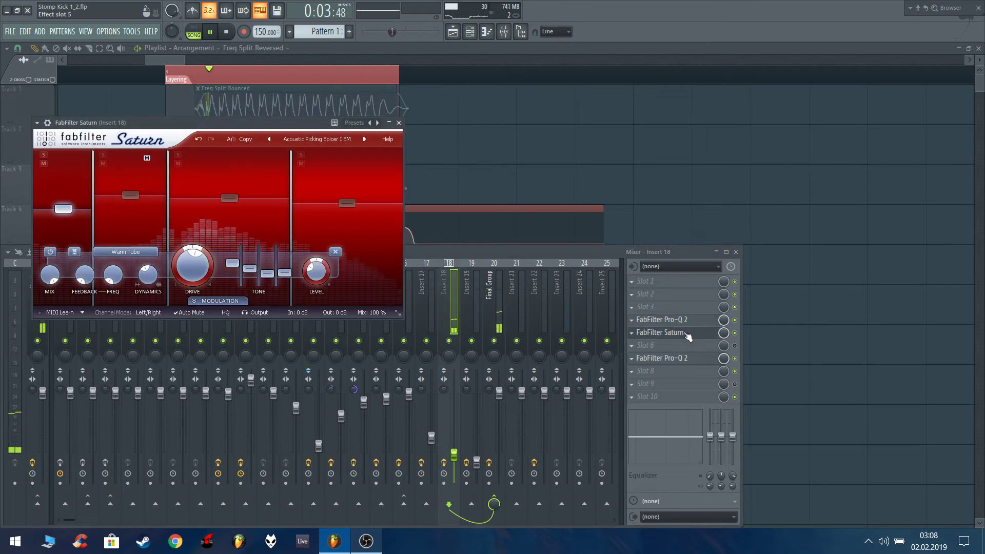
pyautogui.click(687, 335)
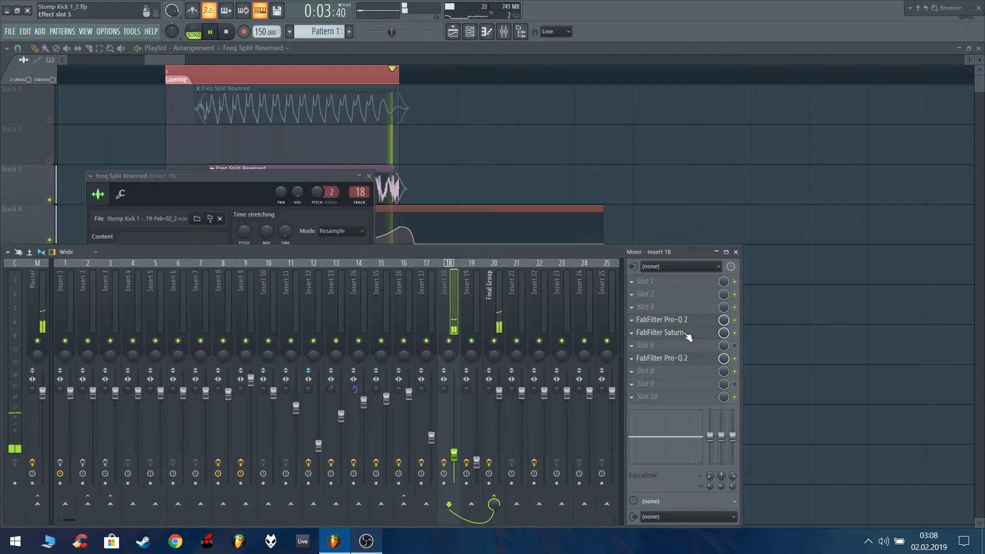
pyautogui.click(701, 358)
pyautogui.click(686, 362)
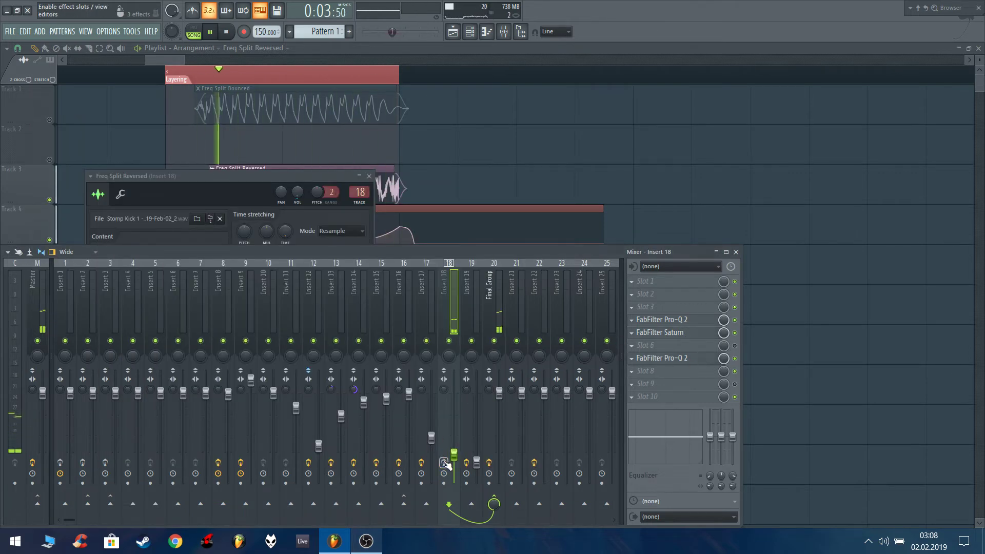
pyautogui.press('F12')
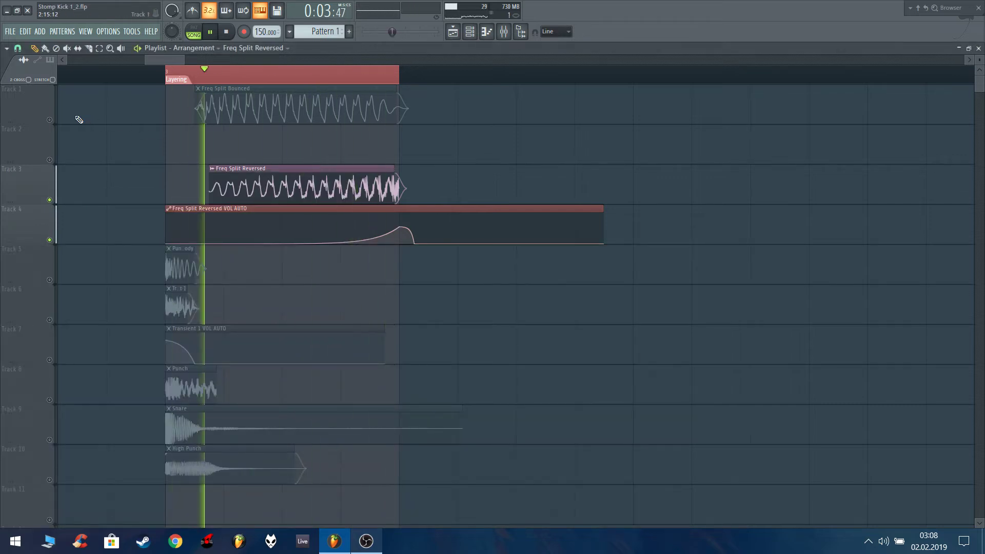
# Unmute the Freq Split Bounced clip on Track 1 and compare playback with the Track 3 reversed layer off and on
pyautogui.click(49, 120)
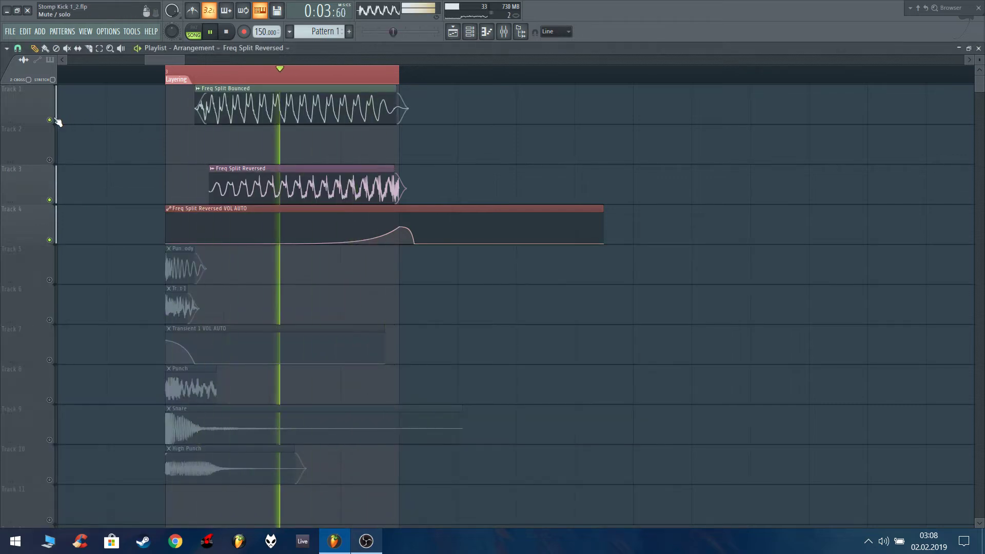
pyautogui.click(50, 200)
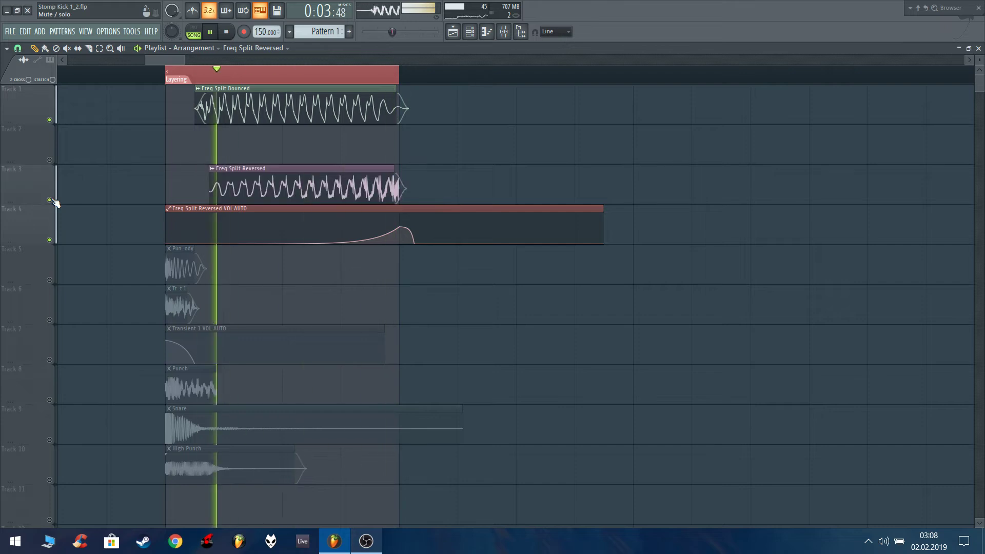
pyautogui.click(53, 200)
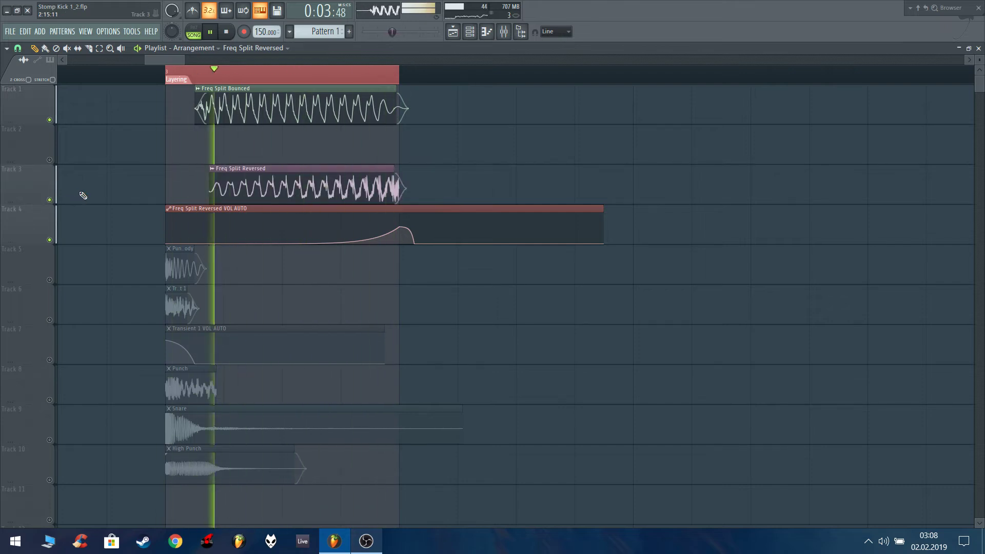
# Solo the Punch Body clip on Track 5 and examine the FabFilter Pro-Q 2 on its mixer track, Insert 14
pyautogui.rightClick(49, 280)
pyautogui.scroll(1, 161, 282)
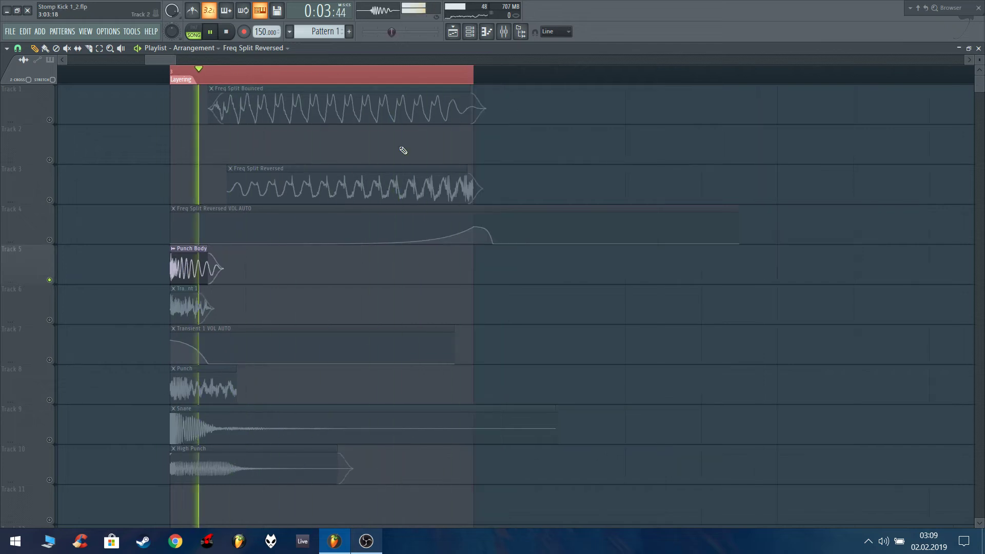
pyautogui.click(504, 31)
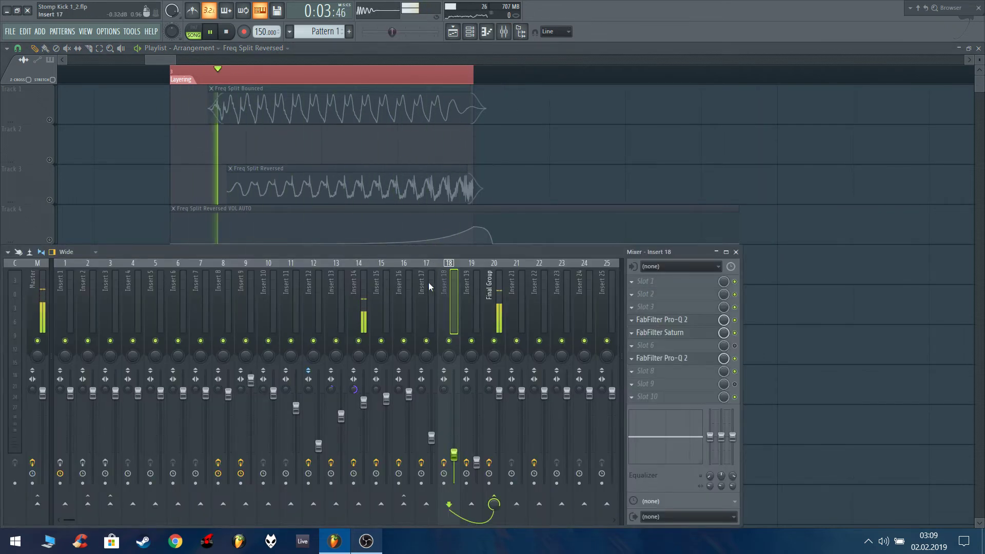
pyautogui.click(363, 312)
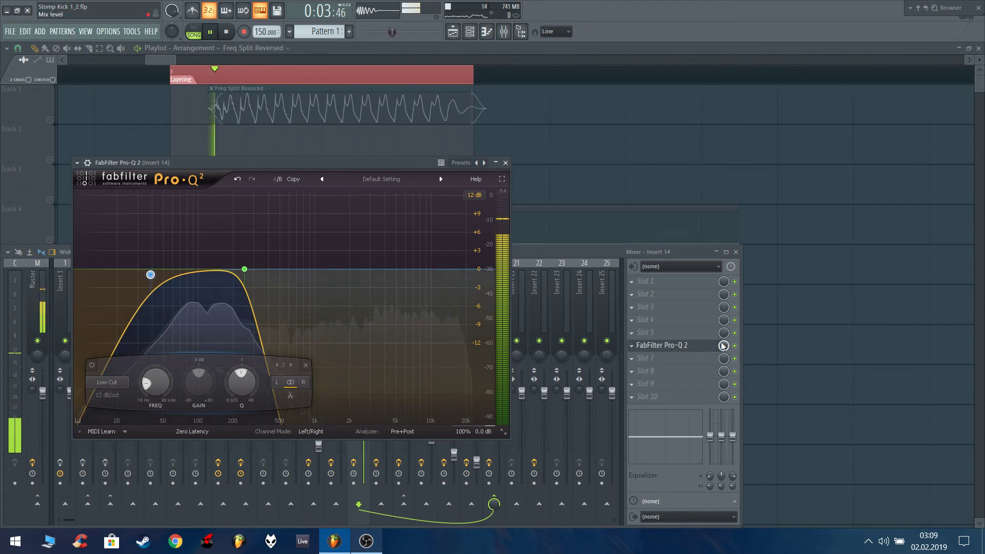
pyautogui.click(735, 346)
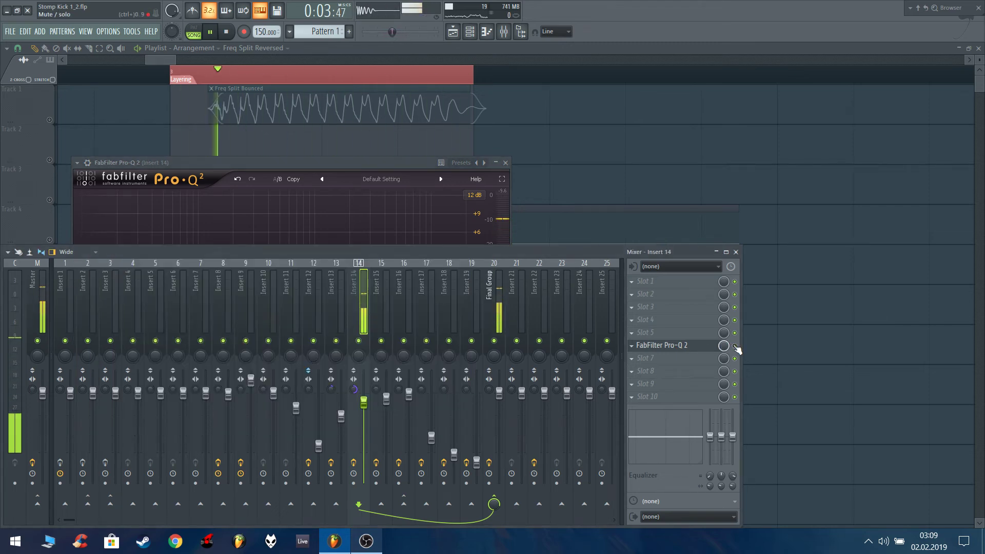
pyautogui.click(701, 348)
pyautogui.press('F9')
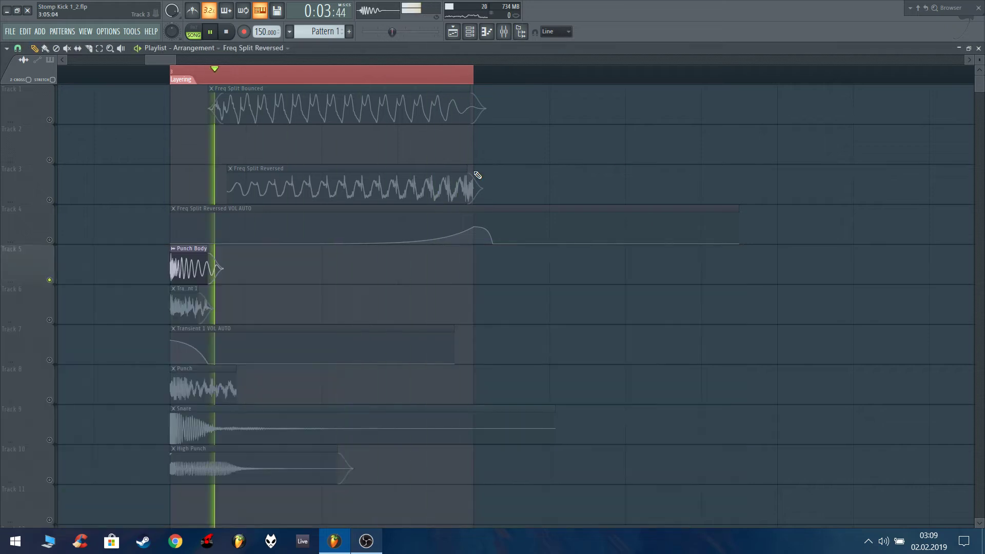
# Solo the Freq Split Bounced clip on Track 1 and enable FabFilter Pro-Q 2 on the Master mixer track
pyautogui.click(48, 119)
pyautogui.click(504, 31)
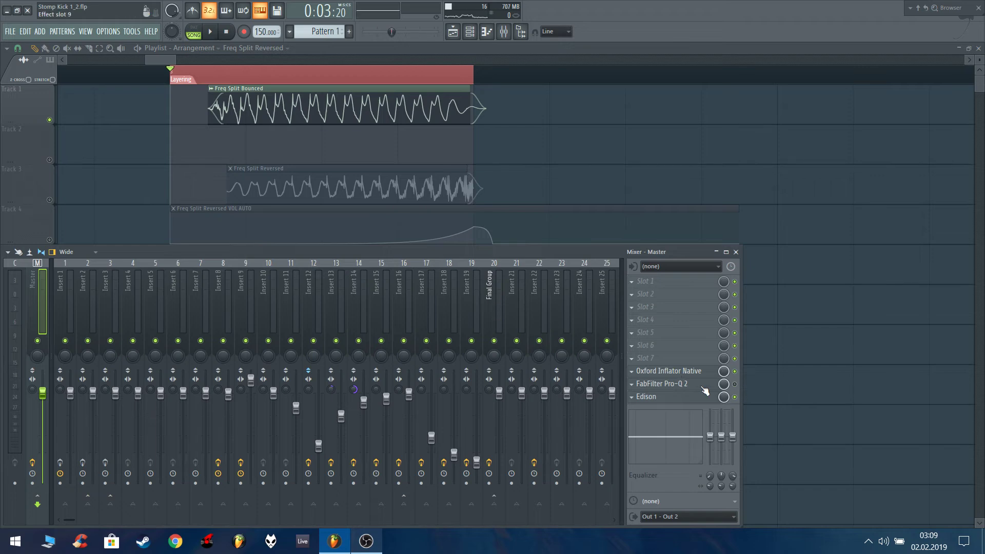
pyautogui.click(705, 390)
pyautogui.click(704, 390)
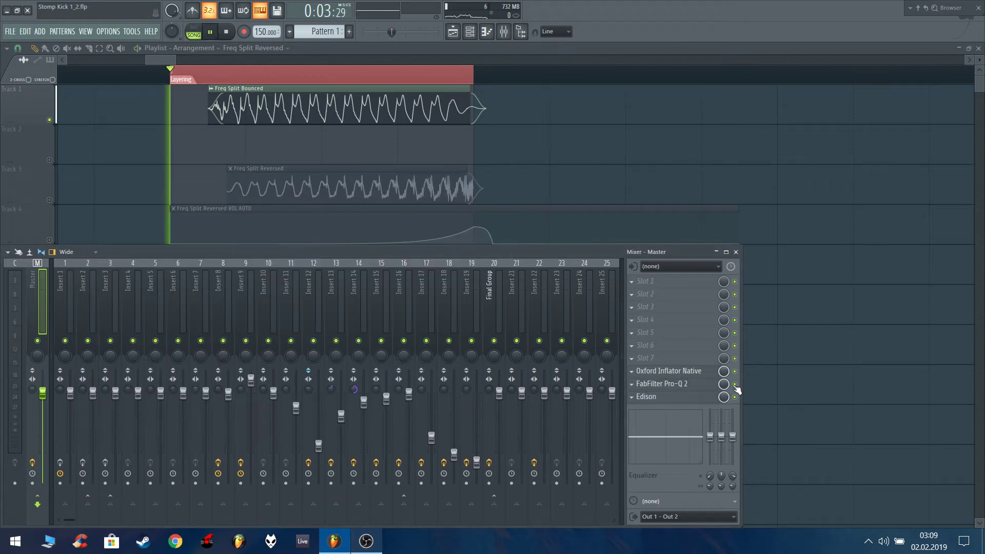
# Record the soloed Freq Split Bounced playback in the Master's Edison and select a single kick hit in the recording
pyautogui.click(712, 398)
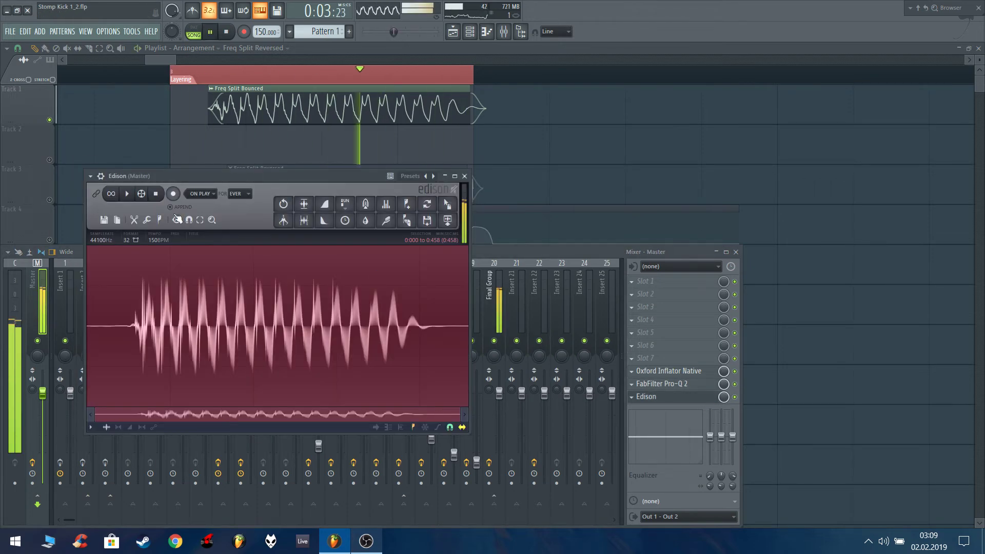
pyautogui.click(173, 193)
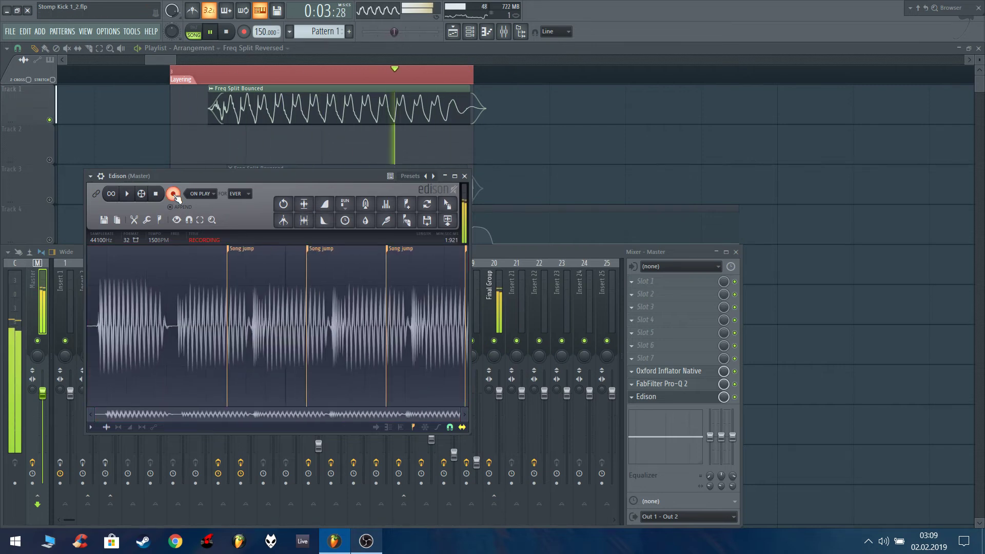
pyautogui.click(174, 194)
pyautogui.scroll(4, 229, 319)
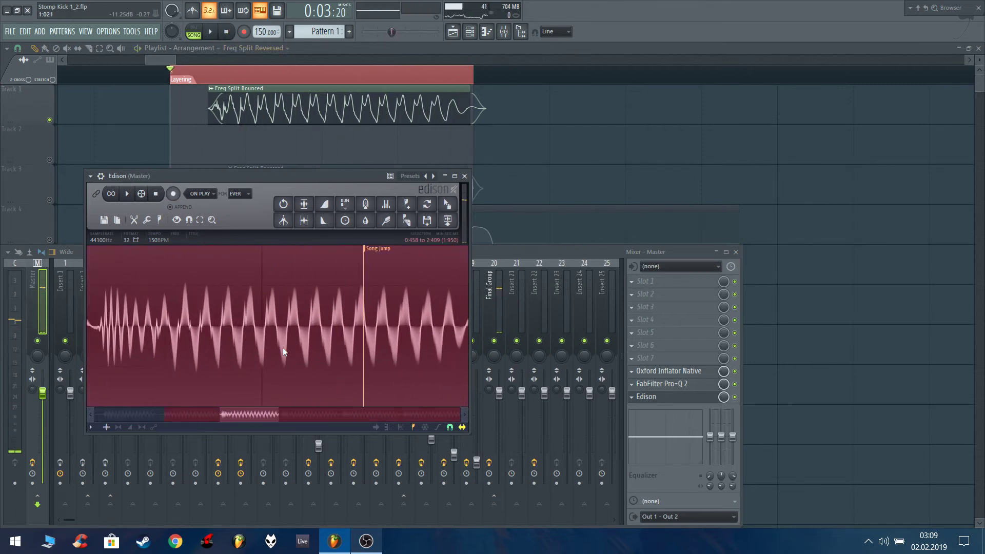
pyautogui.moveTo(105, 321); pyautogui.dragTo(477, 324)
pyautogui.scroll(-1, 377, 302)
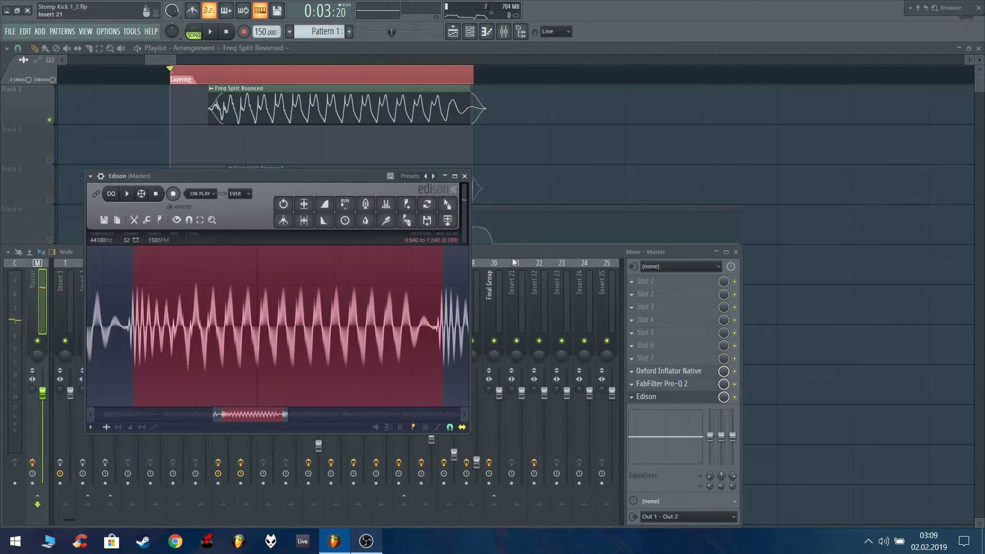
# Close Edison and the mixer, and play Freq Split Bounced together with the unmuted Punch Body clip on Track 5
pyautogui.click(465, 176)
pyautogui.press('space')
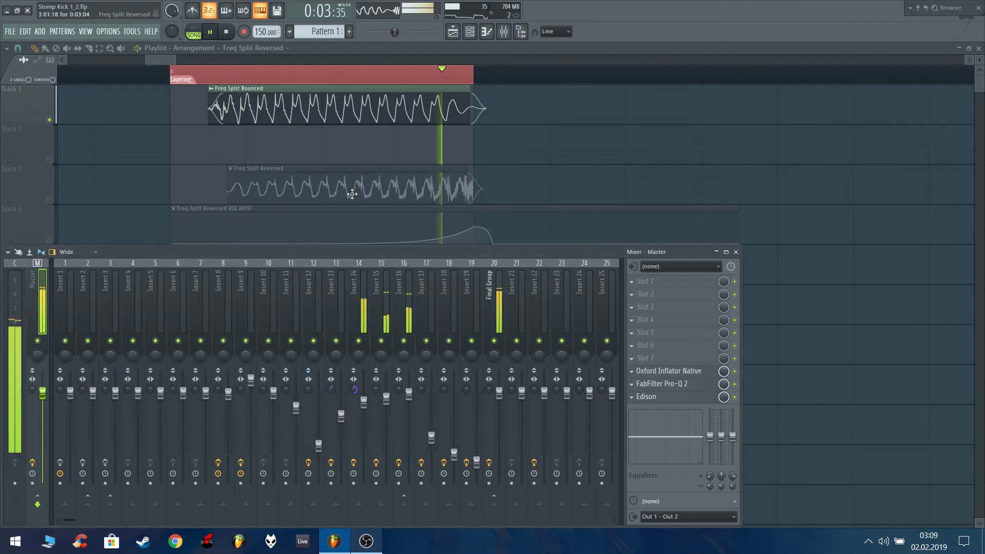
pyautogui.press('F9')
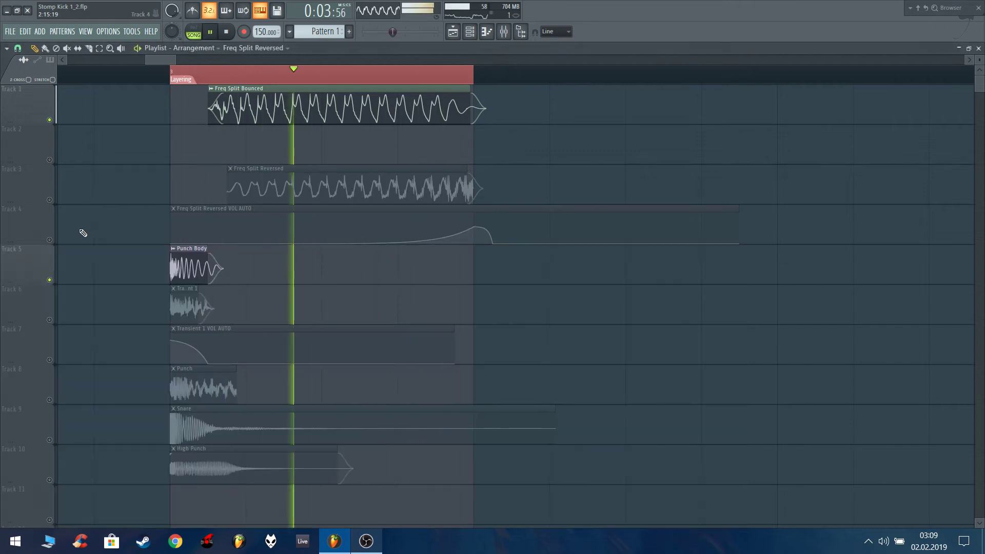
# Solo the Transient 1 clip on Track 6 and restart playback to hear it alone
pyautogui.rightClick(52, 320)
pyautogui.press('space')
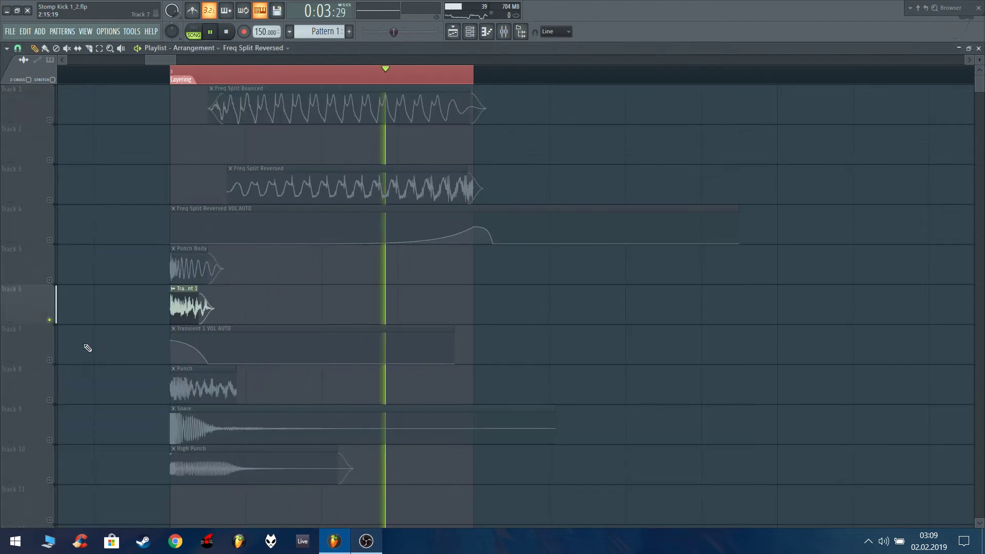
pyautogui.press('space')
pyautogui.click(504, 34)
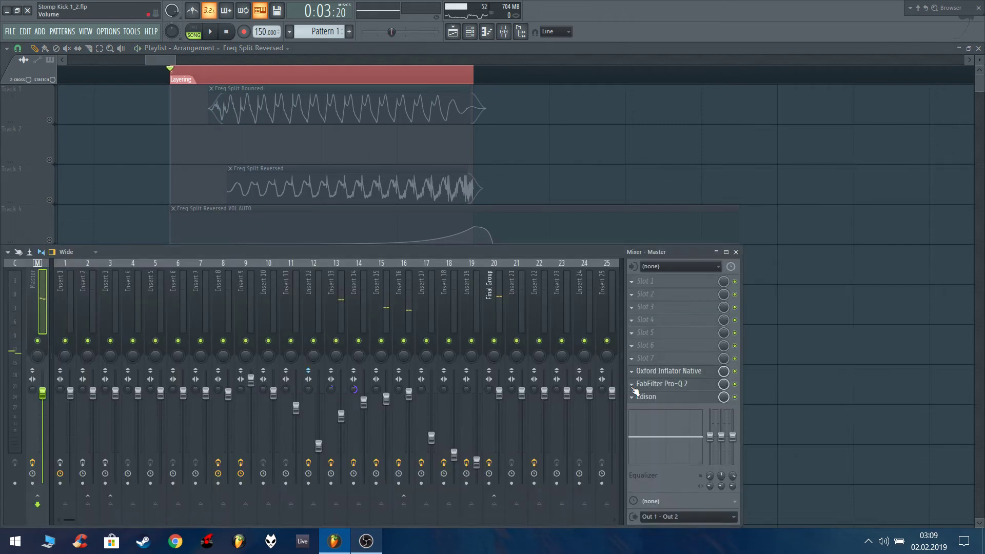
pyautogui.press('F9')
pyautogui.press('space')
# Open Transient 1's mixer track, Insert 13, from its channel settings and inspect its FabFilter Pro-Q 2 and Fruity parametric EQ 2
pyautogui.scroll(1, 181, 313)
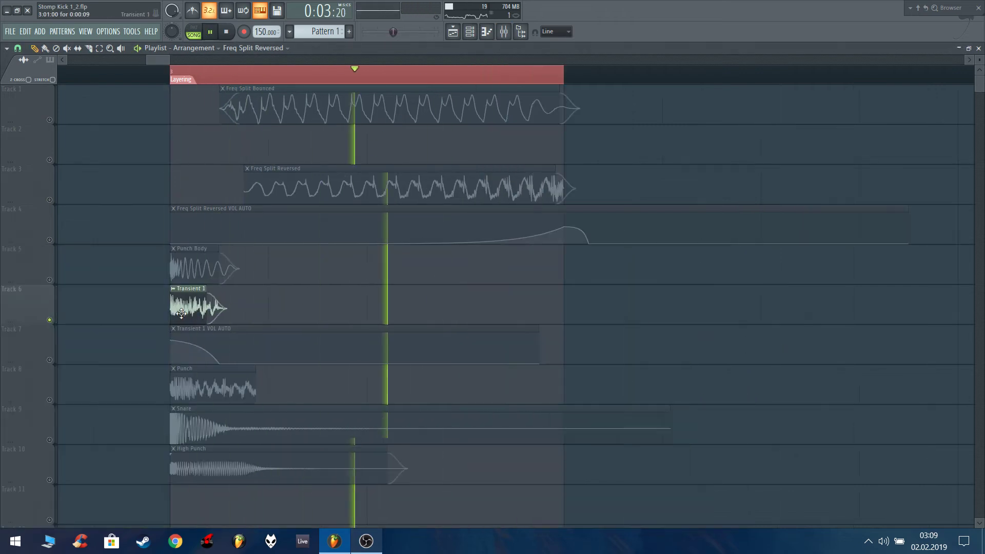
pyautogui.doubleClick(189, 307)
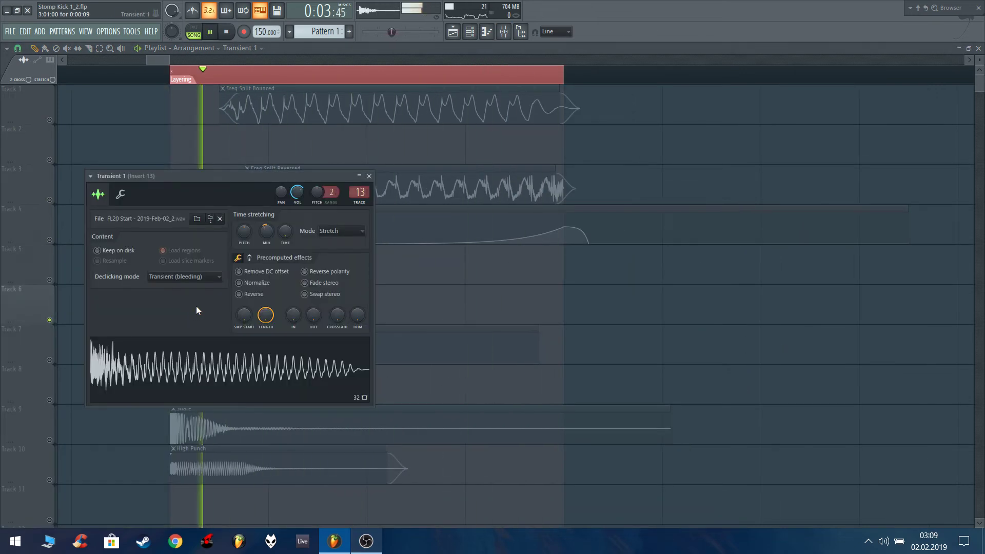
pyautogui.doubleClick(357, 193)
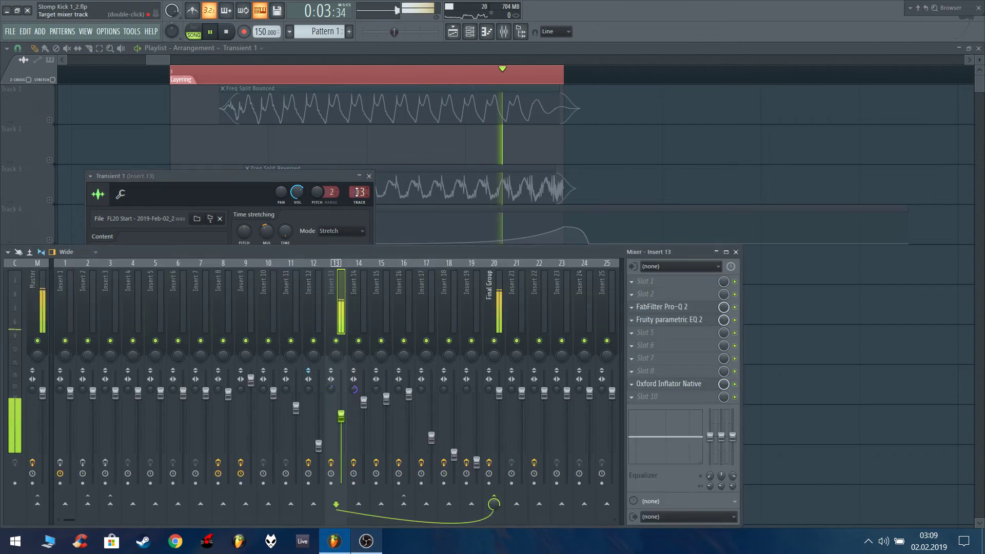
pyautogui.click(698, 308)
pyautogui.click(698, 307)
pyautogui.click(699, 320)
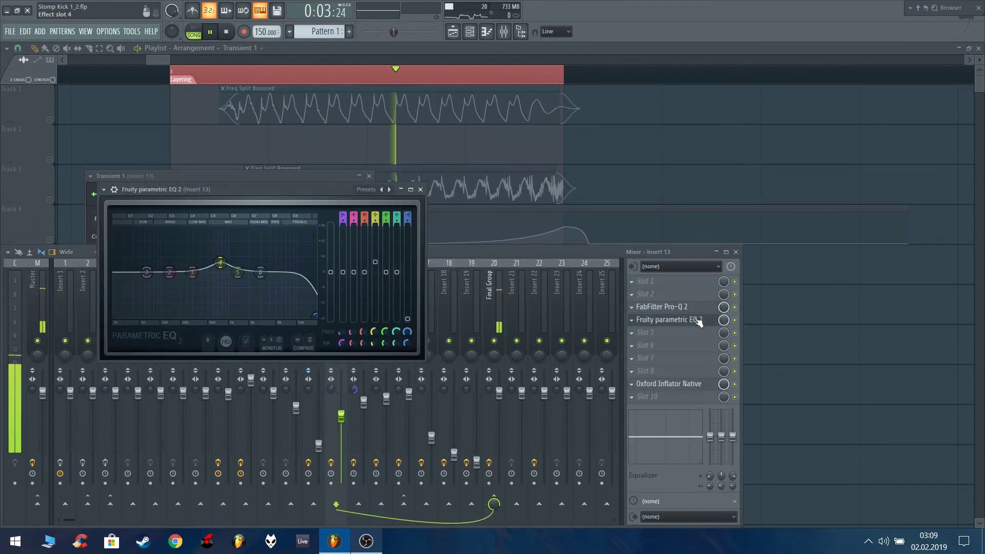
pyautogui.click(700, 320)
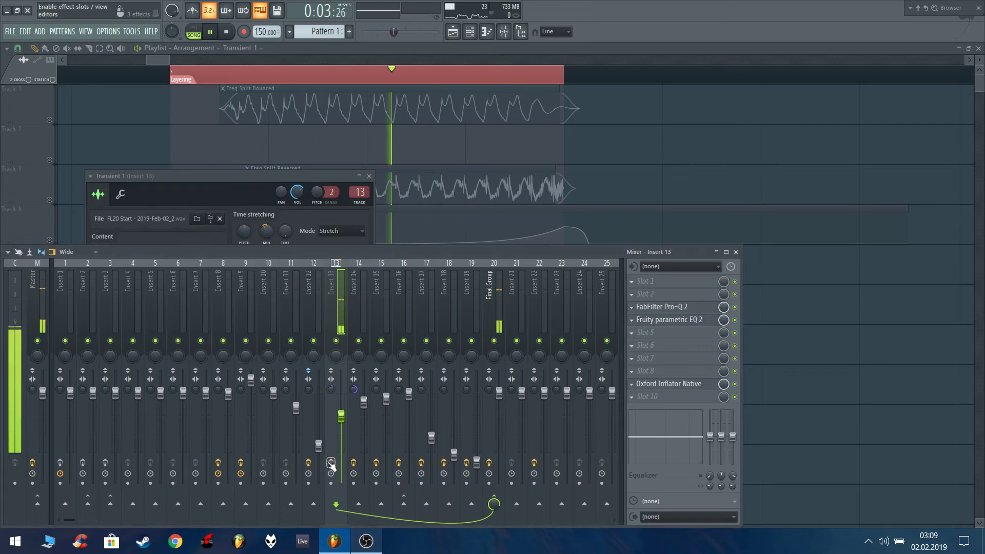
pyautogui.click(418, 197)
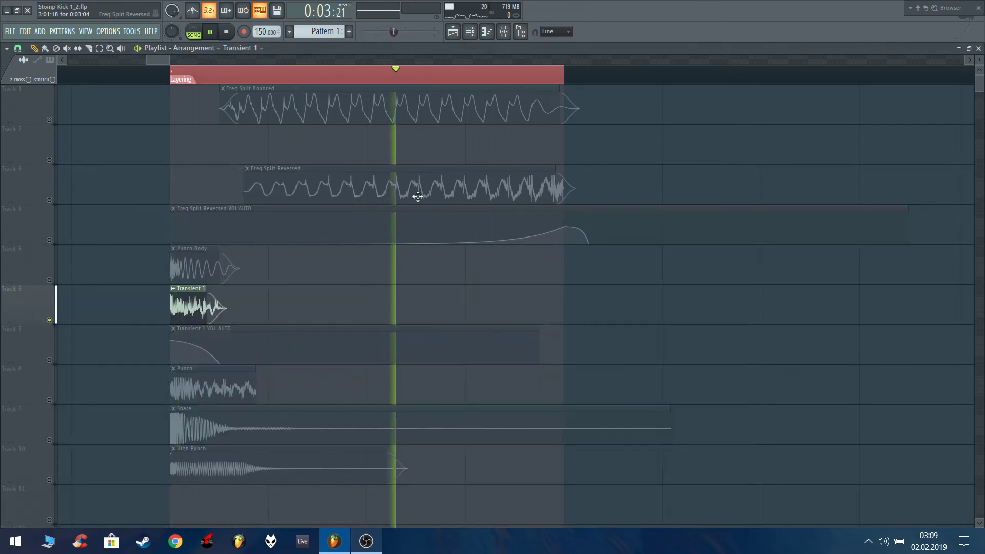
# Unmute the Transient 1 volume automation on Track 7 and toggle it off and on to compare its effect
pyautogui.click(50, 359)
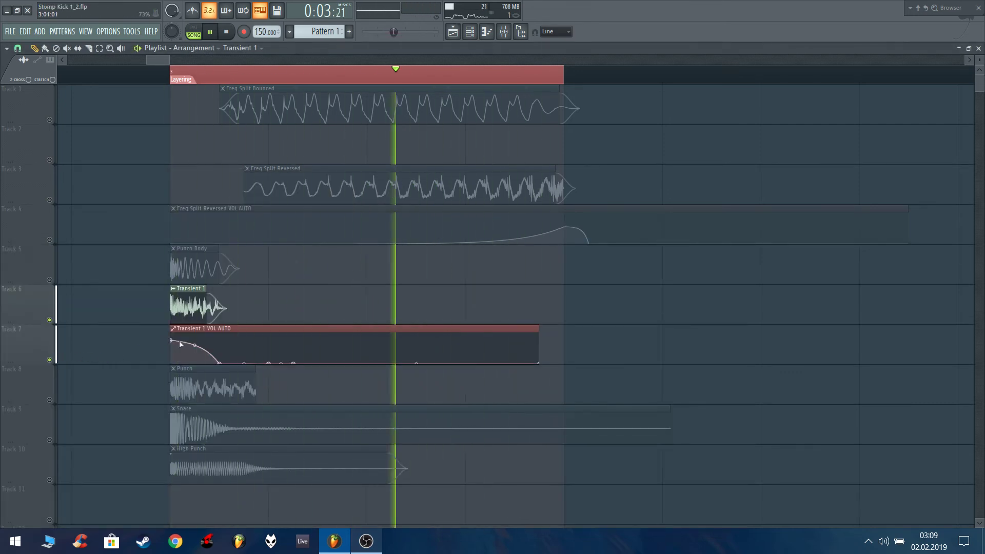
pyautogui.click(50, 359)
pyautogui.click(54, 362)
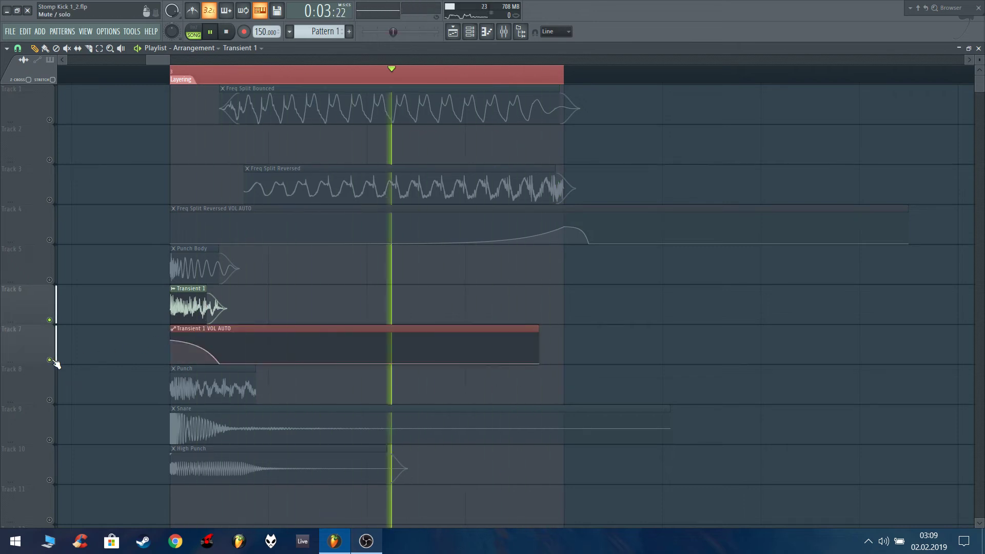
# Unmute Tracks 1 to 5 and play those layers together with Transient 1 and its volume automation
pyautogui.press('space')
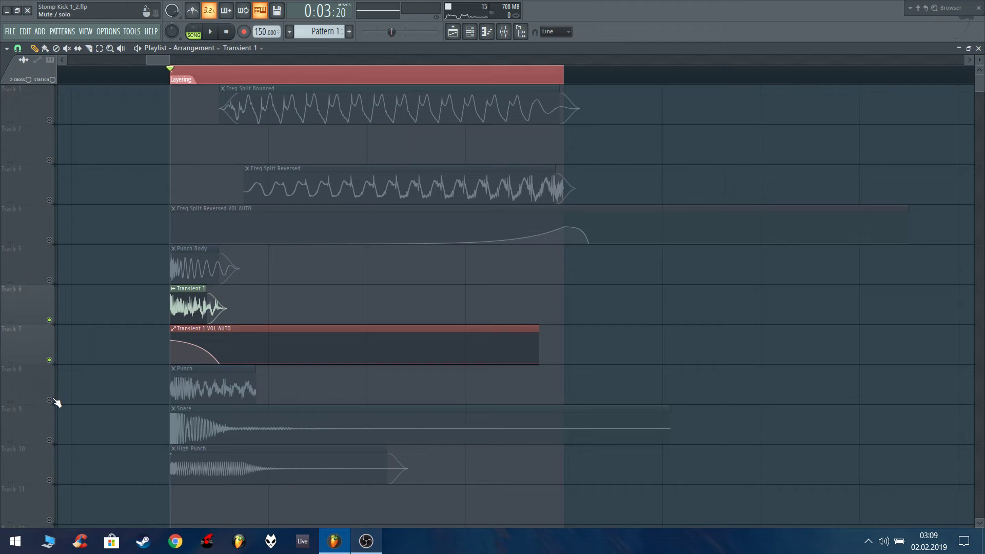
pyautogui.moveTo(54, 284); pyautogui.dragTo(50, 176)
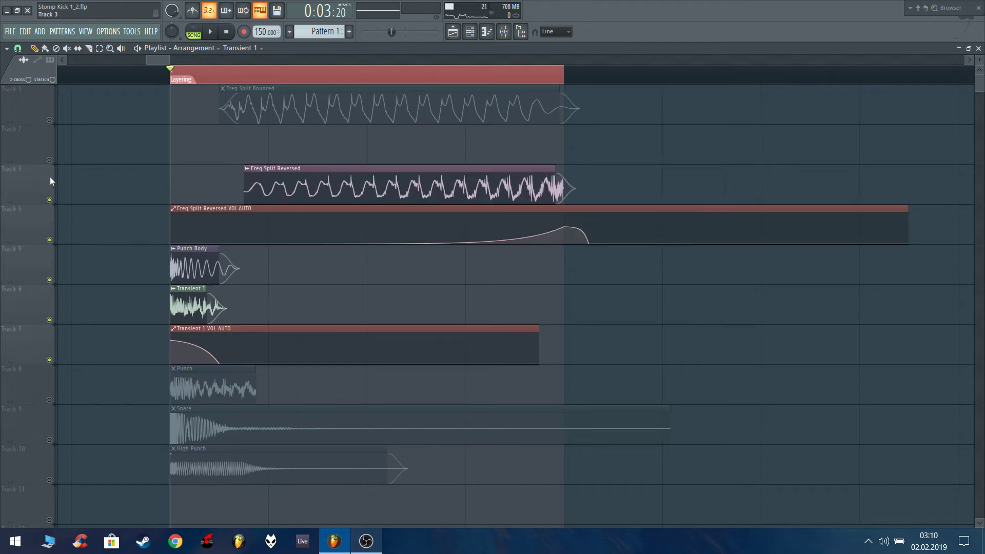
pyautogui.click(50, 121)
pyautogui.press('space')
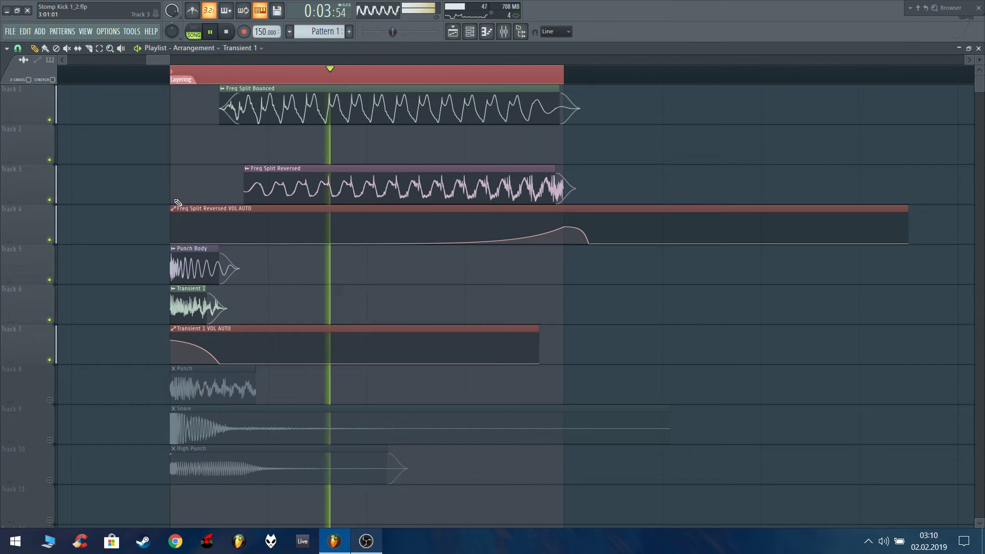
# Stop playback, solo the Punch clip on Track 8 and play it alone
pyautogui.press('space')
pyautogui.rightClick(50, 400)
pyautogui.press('space')
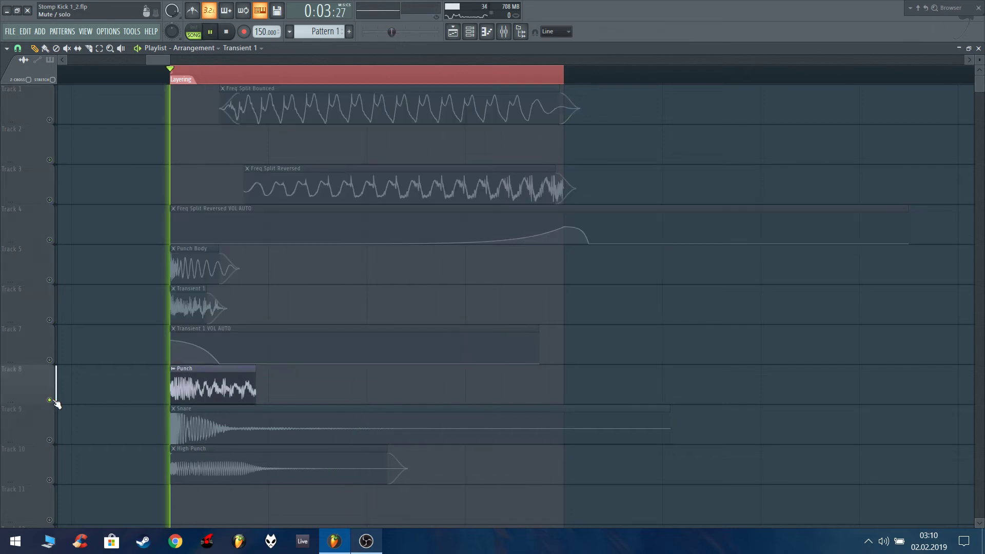
# Inspect the FabFilter Pro-Q 2 low cut on Punch's mixer track, Insert 17, and compare the sound with it bypassed
pyautogui.click(503, 31)
pyautogui.rightClick(663, 329)
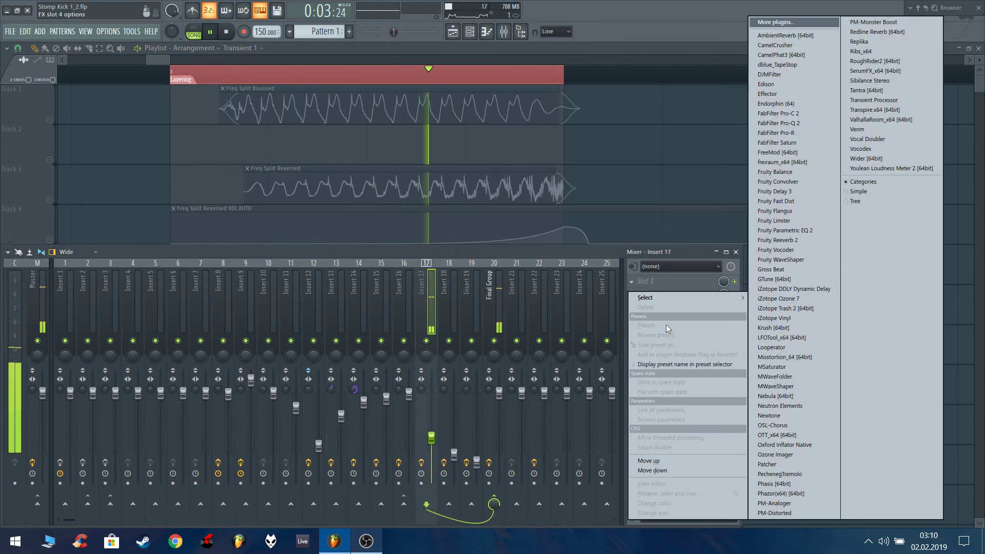
pyautogui.click(653, 249)
pyautogui.click(662, 335)
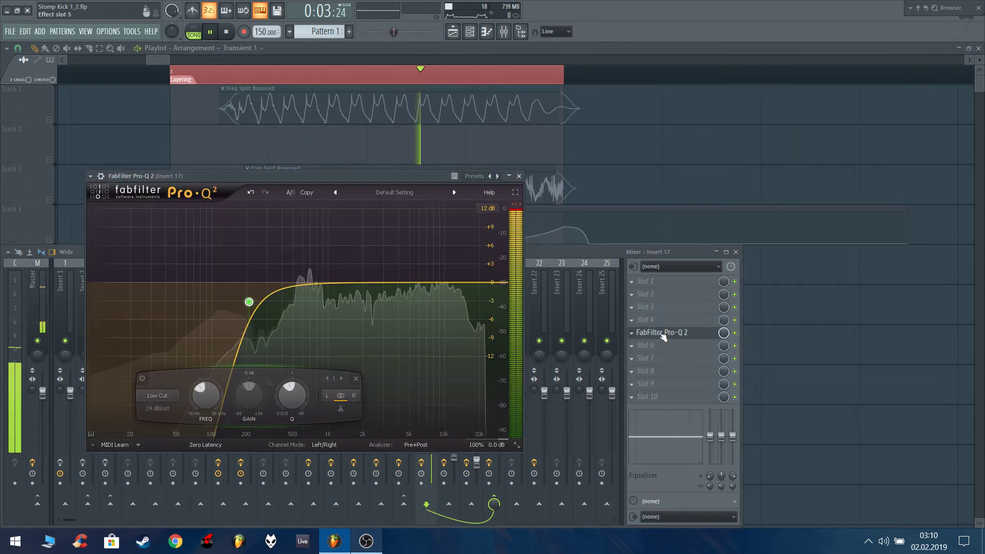
pyautogui.click(663, 335)
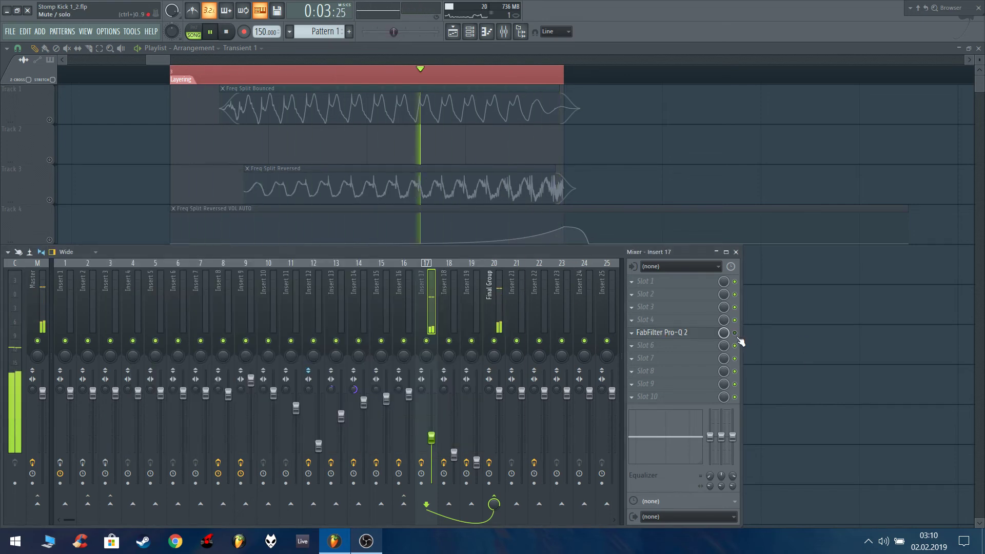
pyautogui.press('F9')
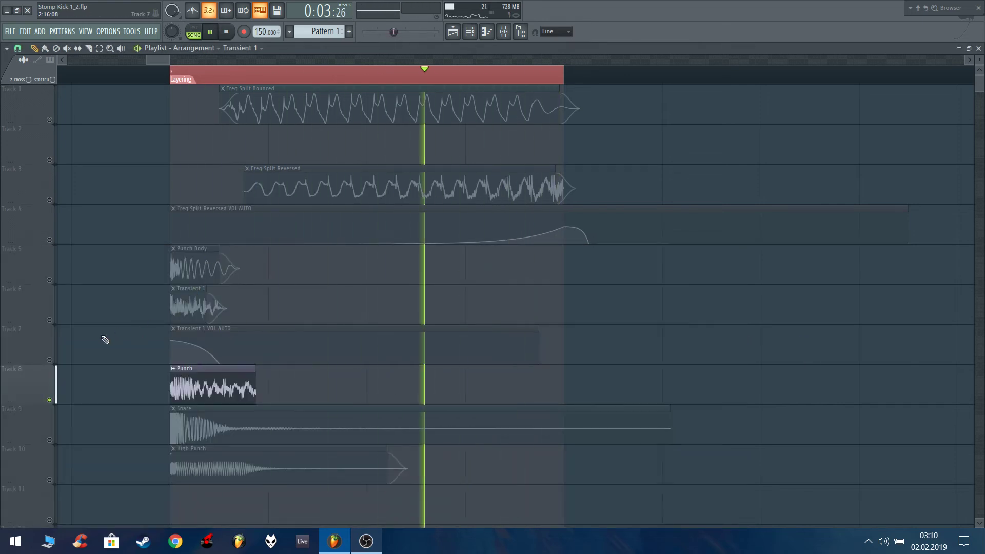
# Unmute Tracks 1 to 7, including both volume automations, and play them together with Punch
pyautogui.press('space')
pyautogui.click(50, 360)
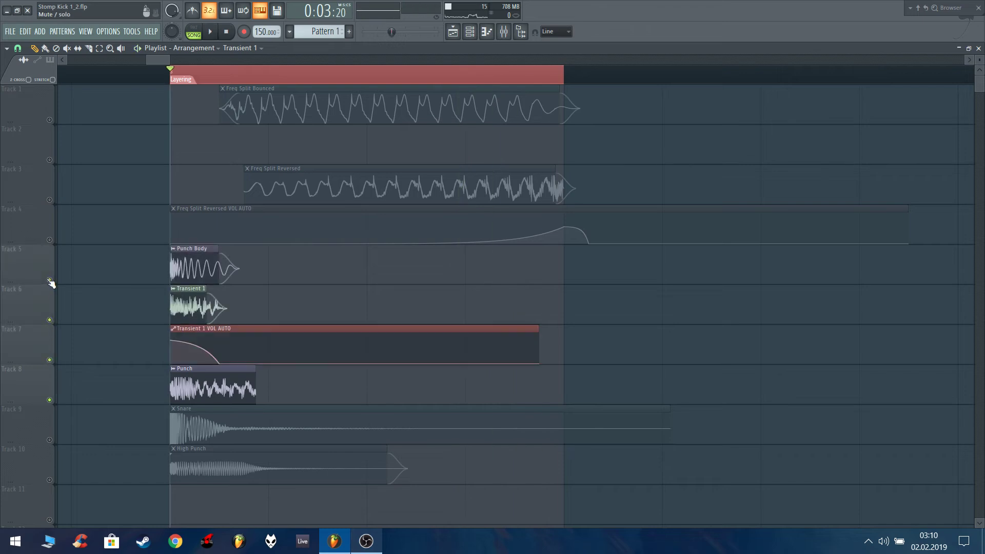
pyautogui.click(50, 200)
pyautogui.click(50, 120)
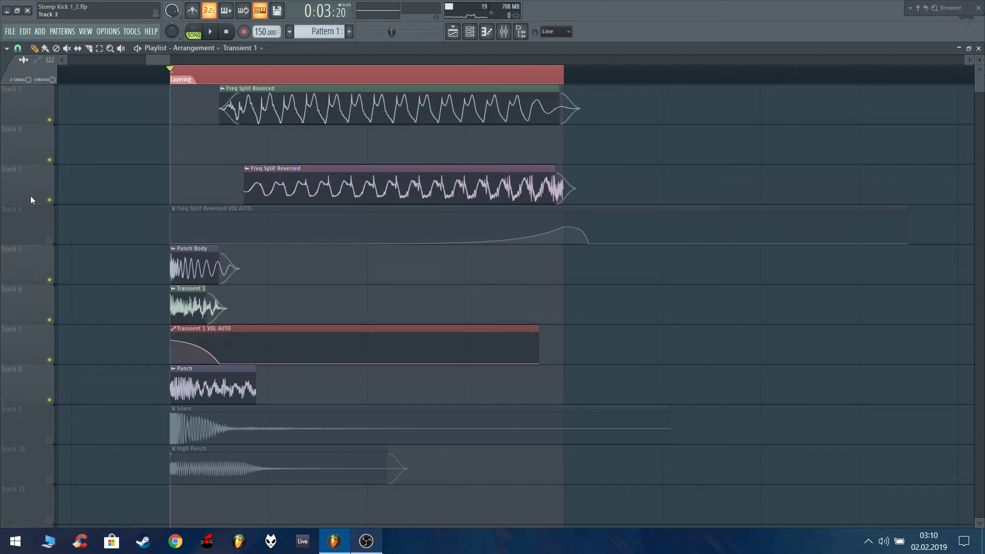
pyautogui.click(50, 240)
pyautogui.press('space')
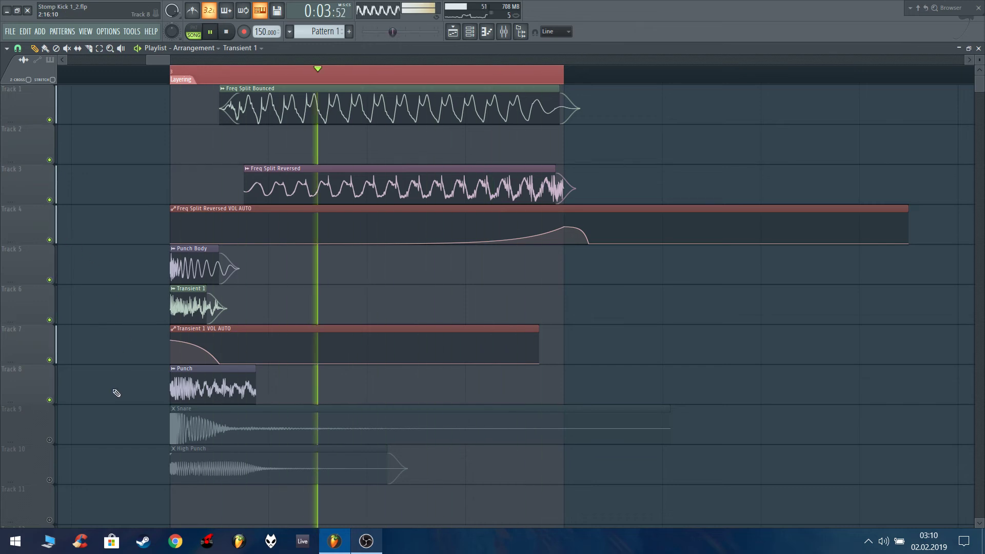
# Add the Snare clip on Track 9 to the playing layers, and solo it to hear it alone
pyautogui.click(51, 440)
pyautogui.scroll(-1, 114, 347)
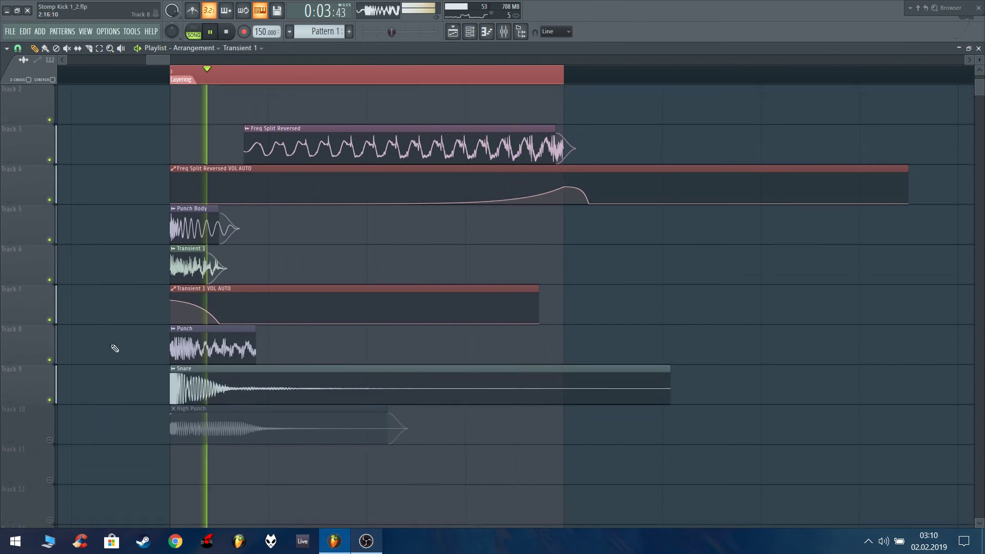
pyautogui.rightClick(50, 400)
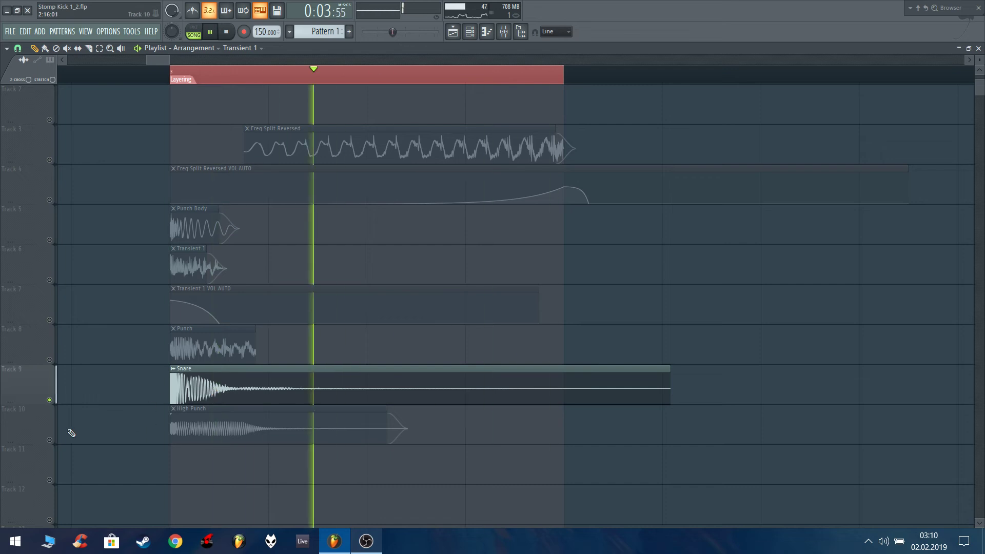
# Inspect the FabFilter Pro-Q 2 low cut on the Snare's mixer track, Insert 19, and return to the playlist
pyautogui.click(503, 31)
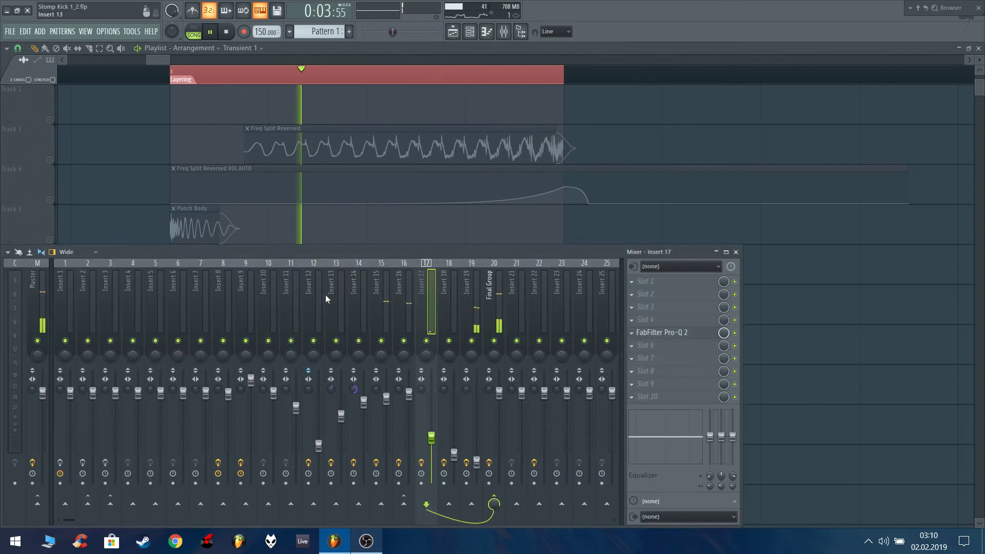
pyautogui.click(466, 309)
pyautogui.click(657, 319)
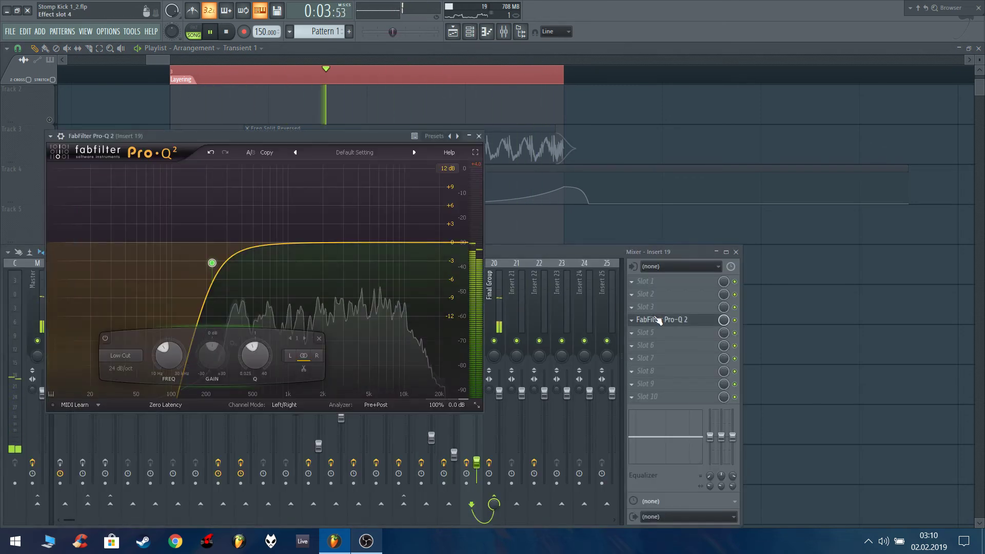
pyautogui.click(657, 319)
pyautogui.press('F9')
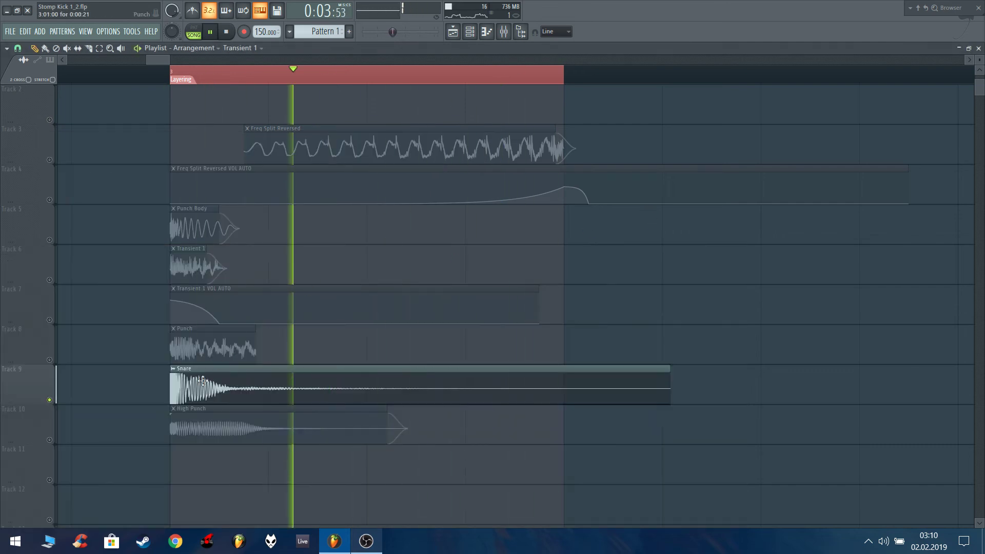
# Solo High Punch on Track 10, inspect FabFilter Pro-Q 2 on its mixer track, Insert 12, and toggle the effect to compare
pyautogui.click(318, 405)
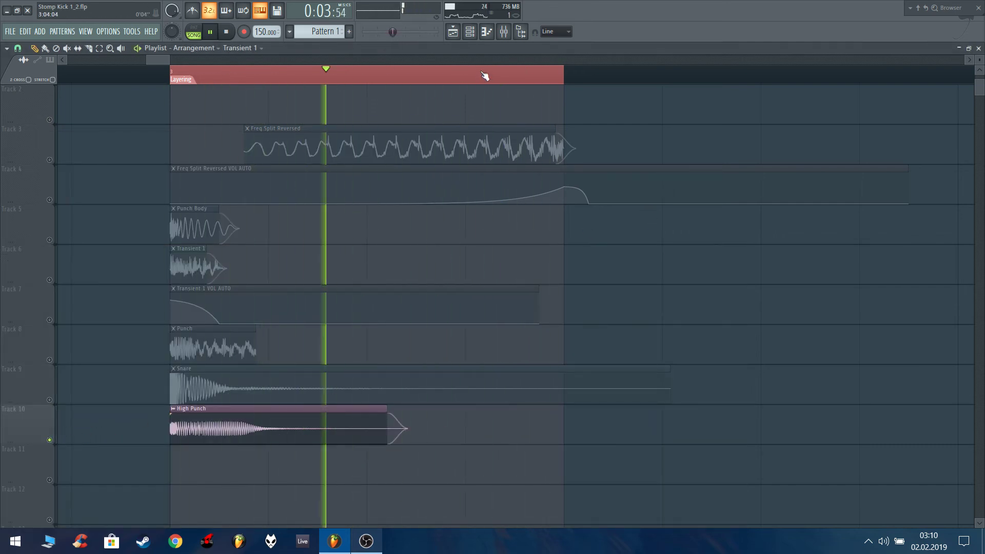
pyautogui.click(504, 32)
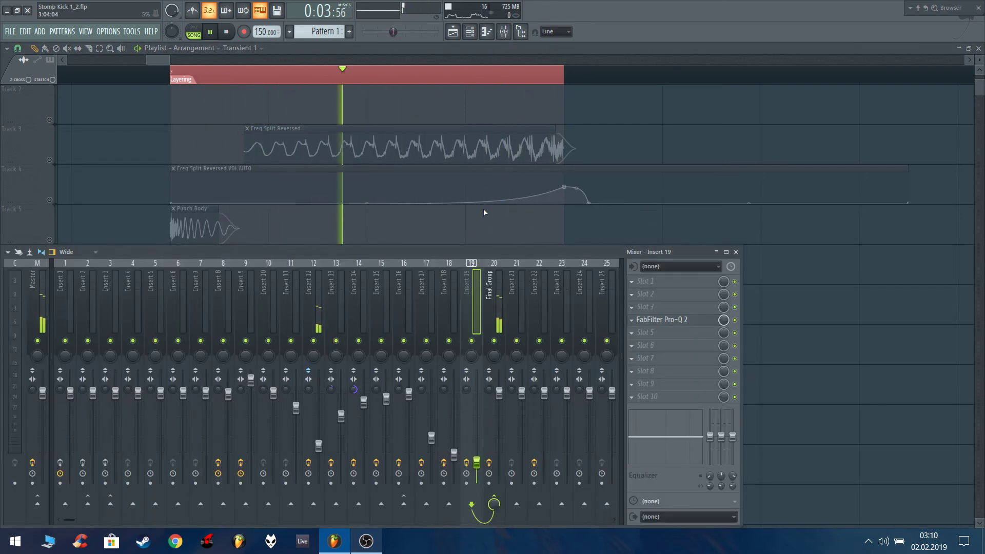
pyautogui.click(665, 320)
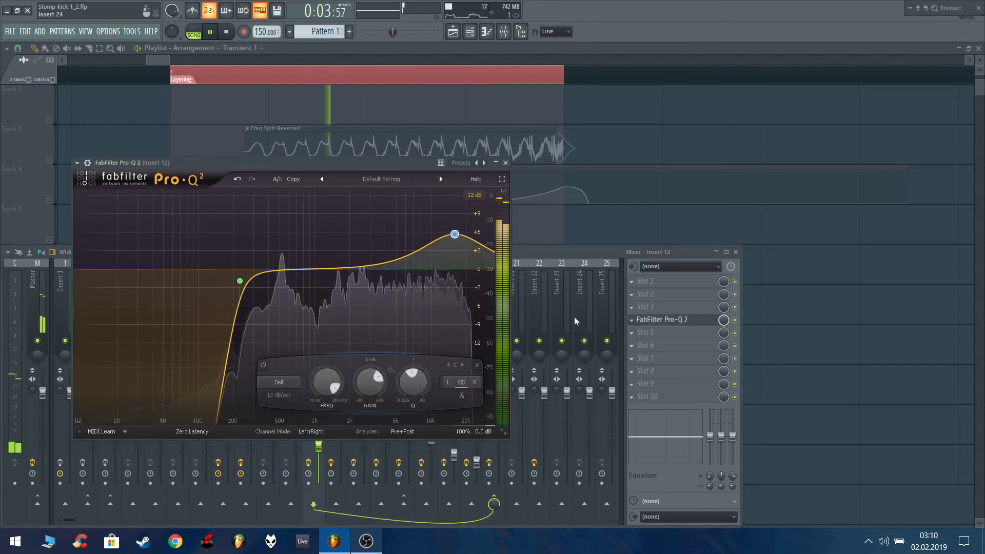
pyautogui.click(735, 319)
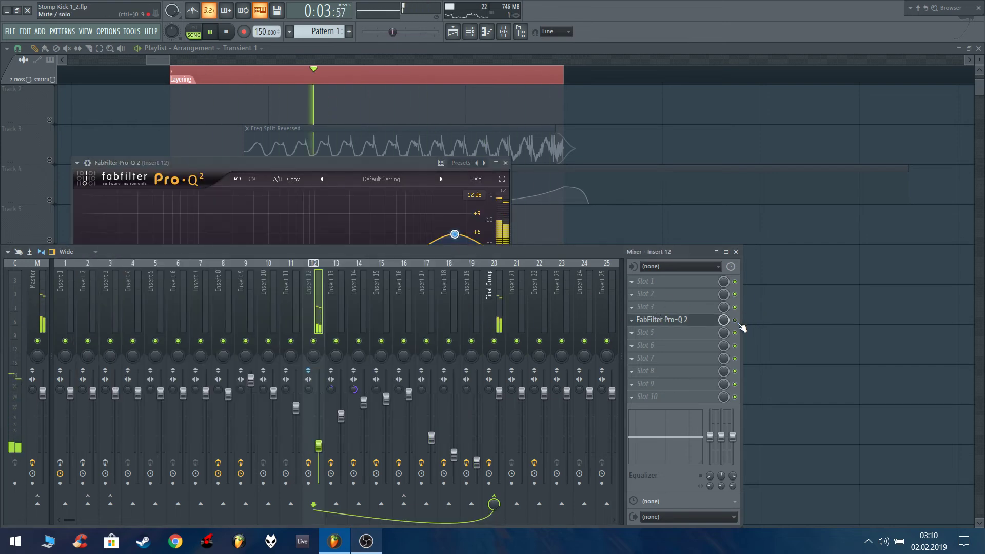
pyautogui.click(661, 196)
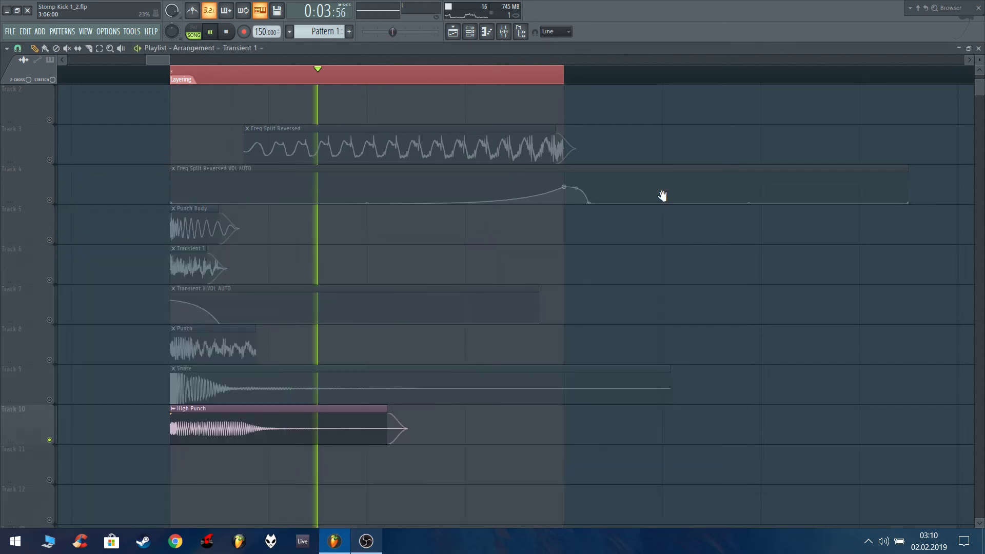
# Unmute all tracks and play the full layered kick, showing both the Layering and Envelope Shaping sections
pyautogui.rightClick(51, 440)
pyautogui.press('space')
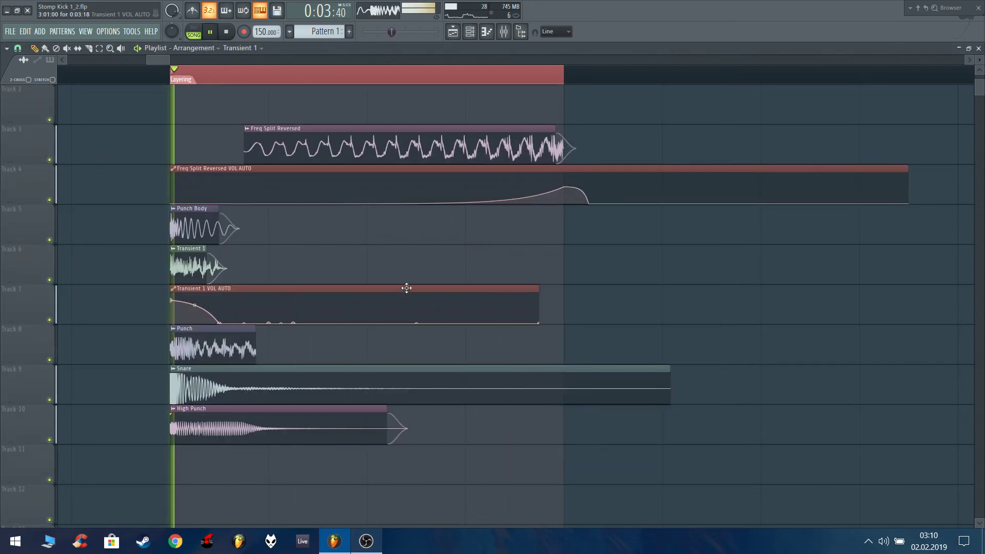
pyautogui.scroll(-5, 345, 279)
pyautogui.scroll(-3, 344, 279)
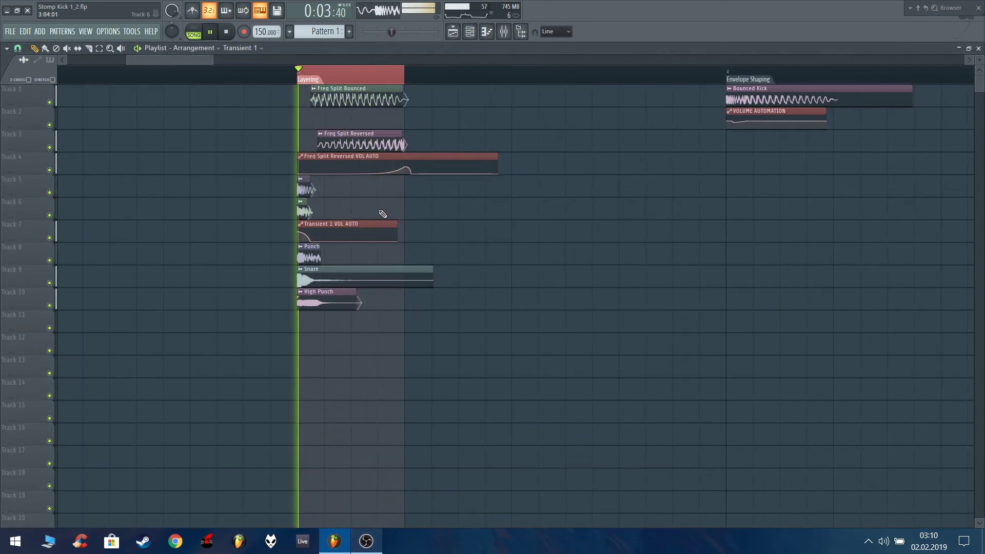
pyautogui.moveTo(493, 173); pyautogui.dragTo(313, 247)
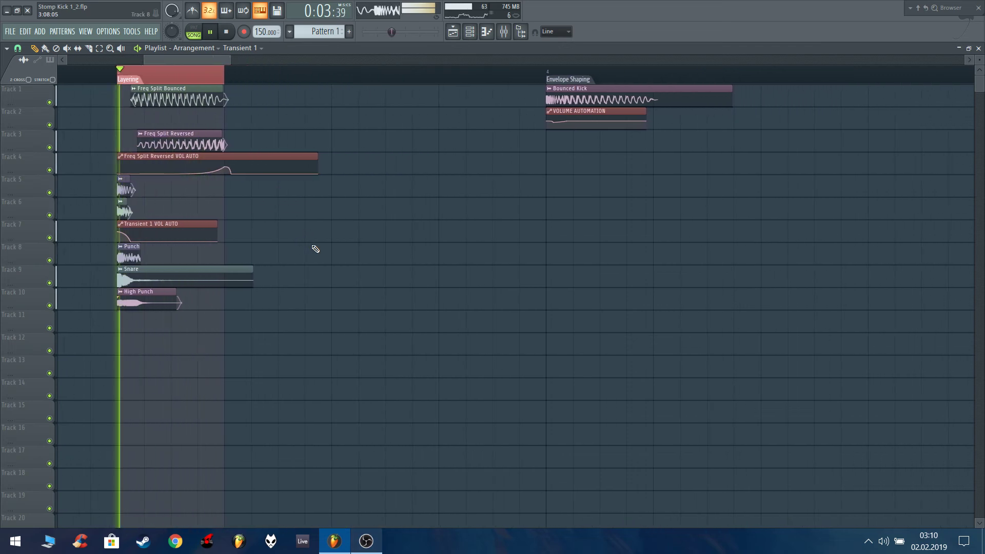
pyautogui.press('space')
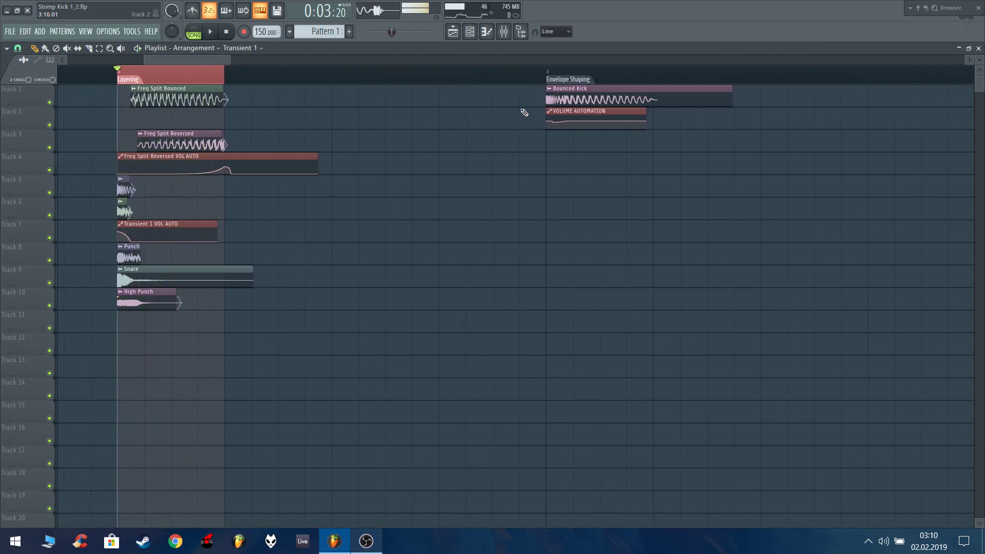
# Extend the playlist time selection to twice its length from the Layering marker and open Edison on the Master track
pyautogui.moveTo(114, 71); pyautogui.dragTo(336, 82)
pyautogui.click(502, 32)
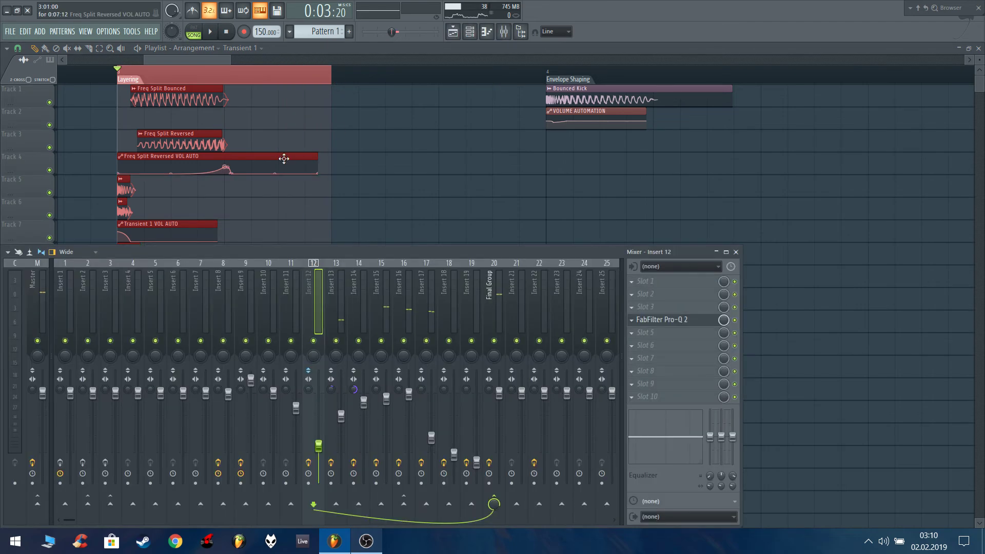
pyautogui.click(50, 303)
pyautogui.click(666, 400)
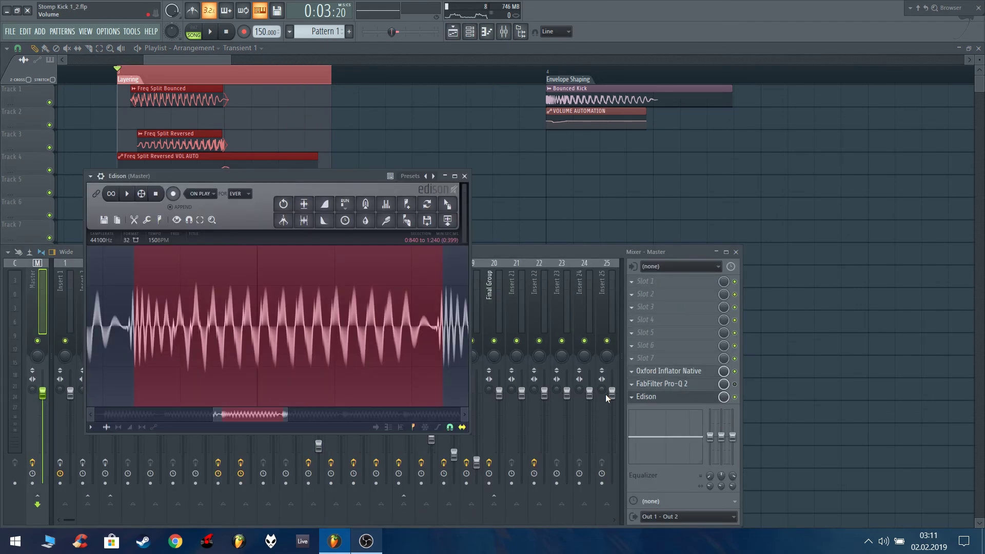
# Clear the old sample from Edison and record several loops of the full layered kick
pyautogui.click(467, 325)
pyautogui.press('Delete')
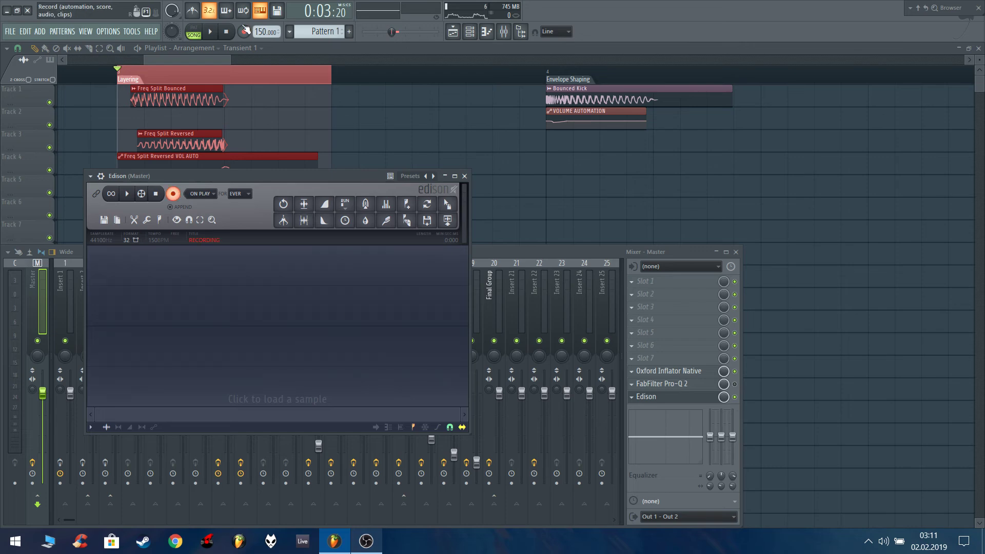
pyautogui.click(205, 31)
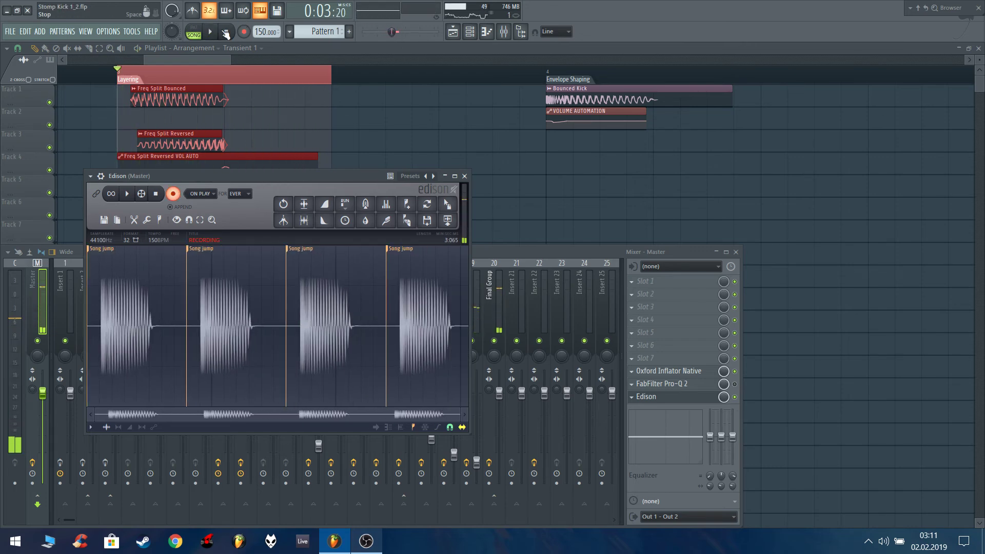
pyautogui.click(226, 31)
# Trim the Edison recording to the third kick hit, remove the silence around it and play the result
pyautogui.click(133, 222)
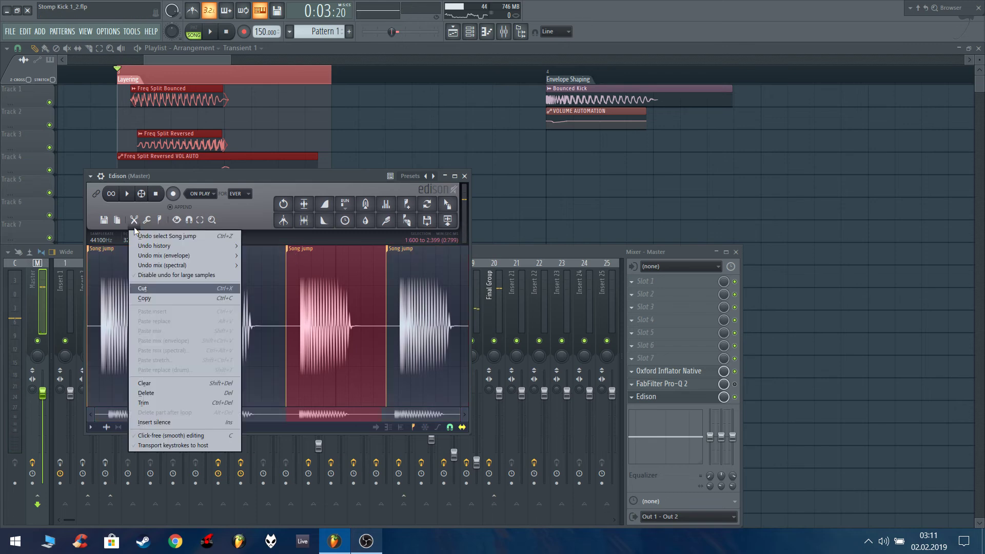
pyautogui.click(164, 403)
pyautogui.click(304, 221)
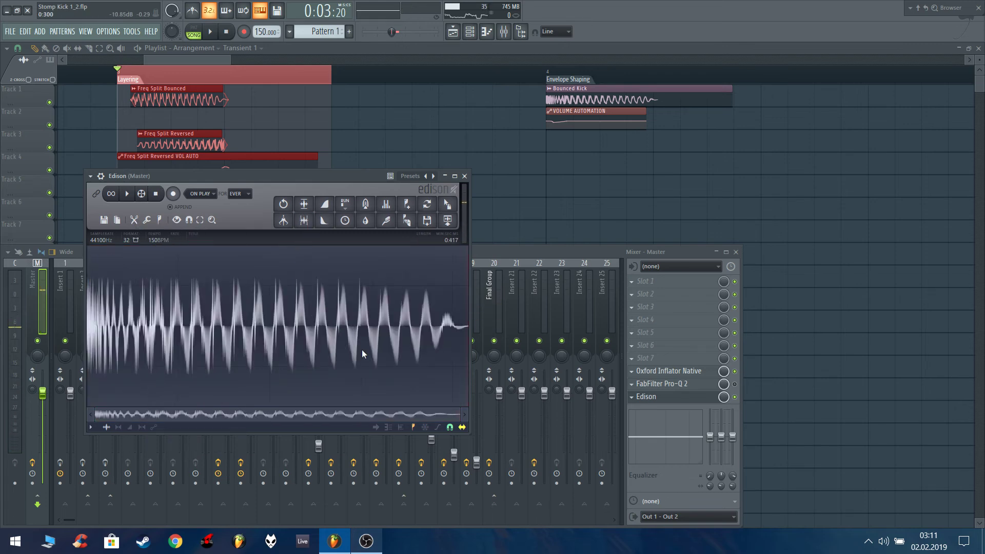
pyautogui.press('space')
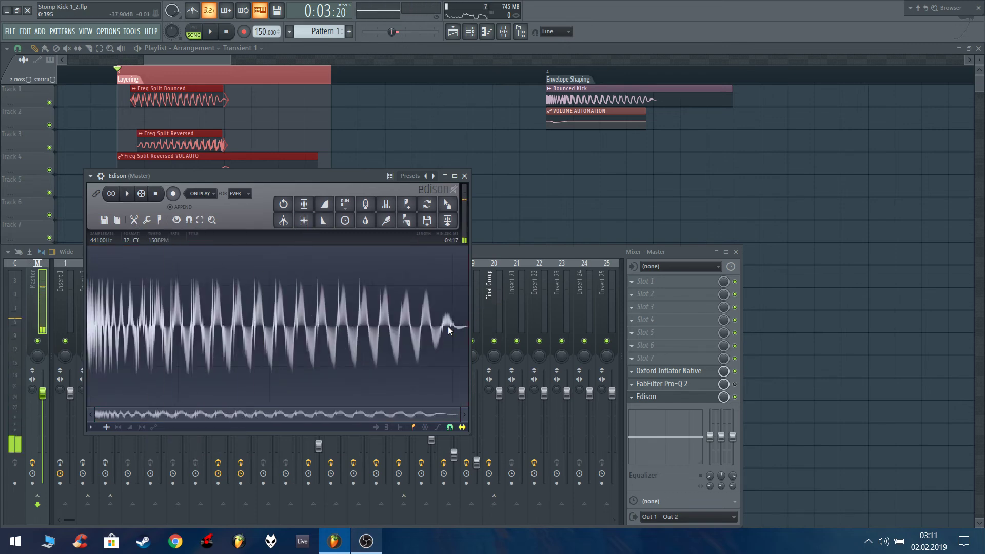
# Close Edison and the mixer, and select 4:01:00 to 4:05:00 over Bounced Kick and VOLUME AUTOMATION at the Envelope Shaping marker
pyautogui.click(570, 211)
pyautogui.scroll(5, 671, 123)
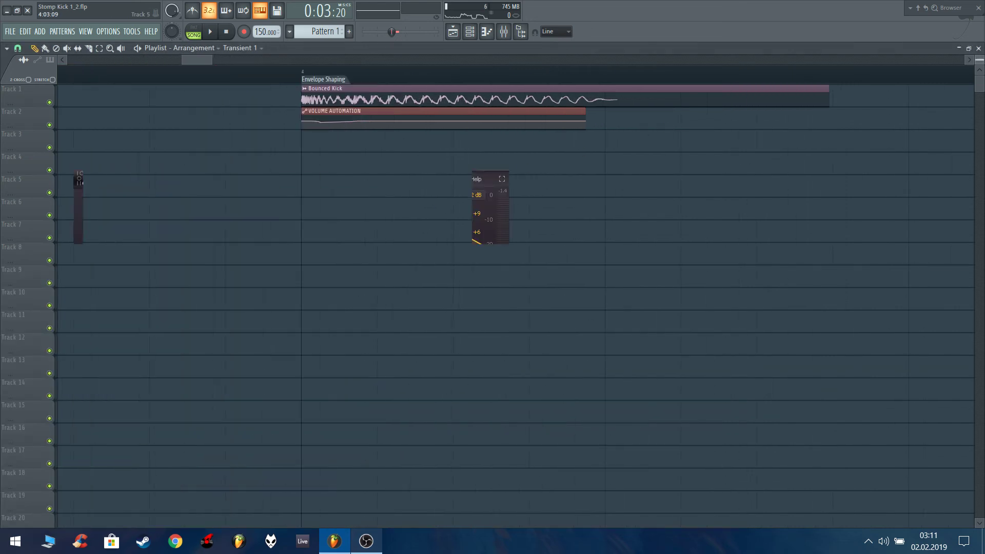
pyautogui.scroll(4, 490, 184)
pyautogui.hscroll(1, 382, 128)
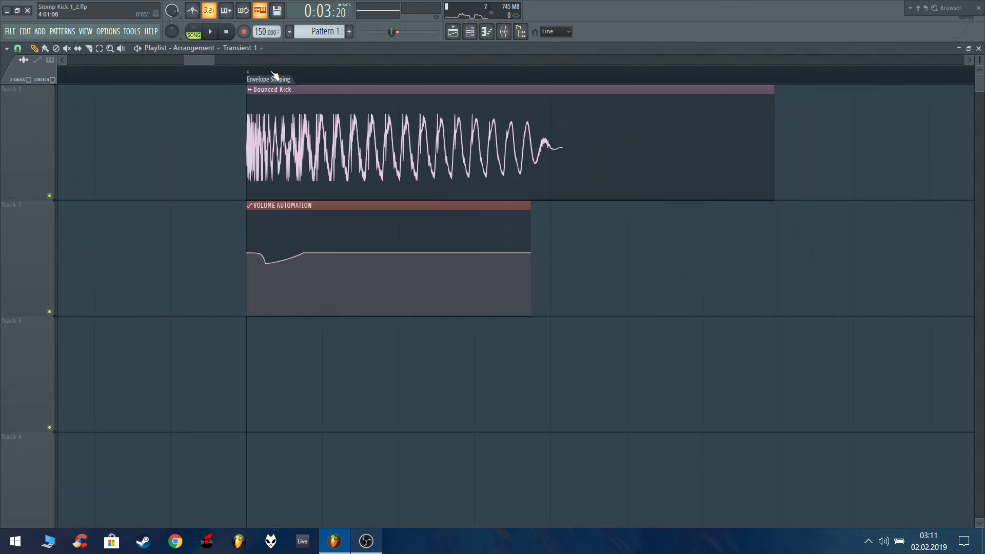
pyautogui.moveTo(254, 76); pyautogui.dragTo(518, 98)
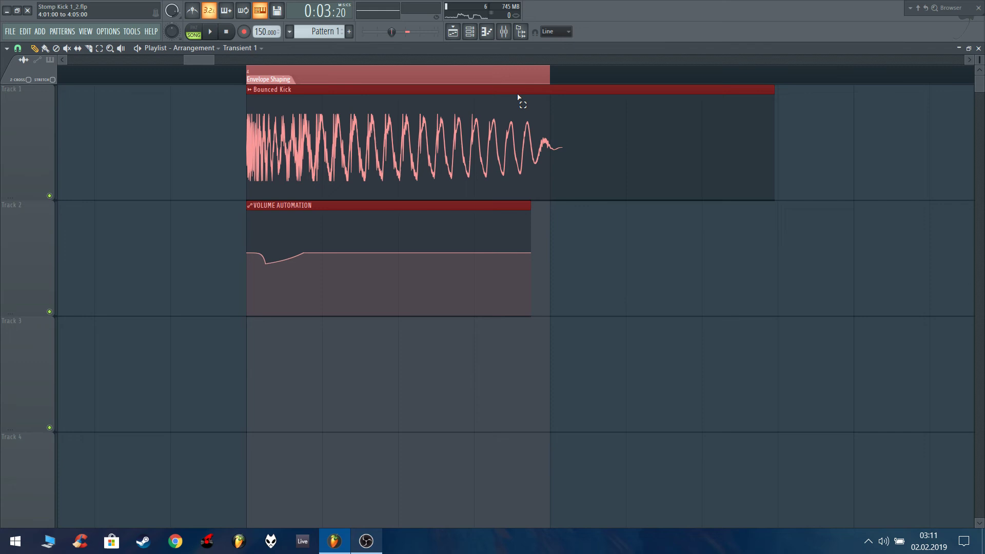
# Play the Envelope Shaping selection and toggle the VOLUME AUTOMATION track's mute to compare the kick with and without it
pyautogui.click(656, 280)
pyautogui.click(52, 311)
pyautogui.press('space')
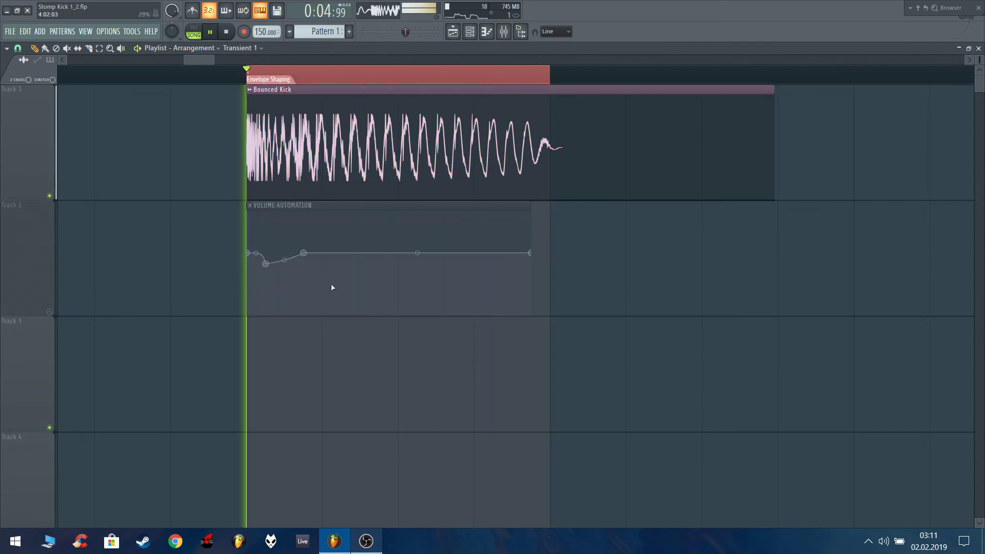
pyautogui.click(51, 312)
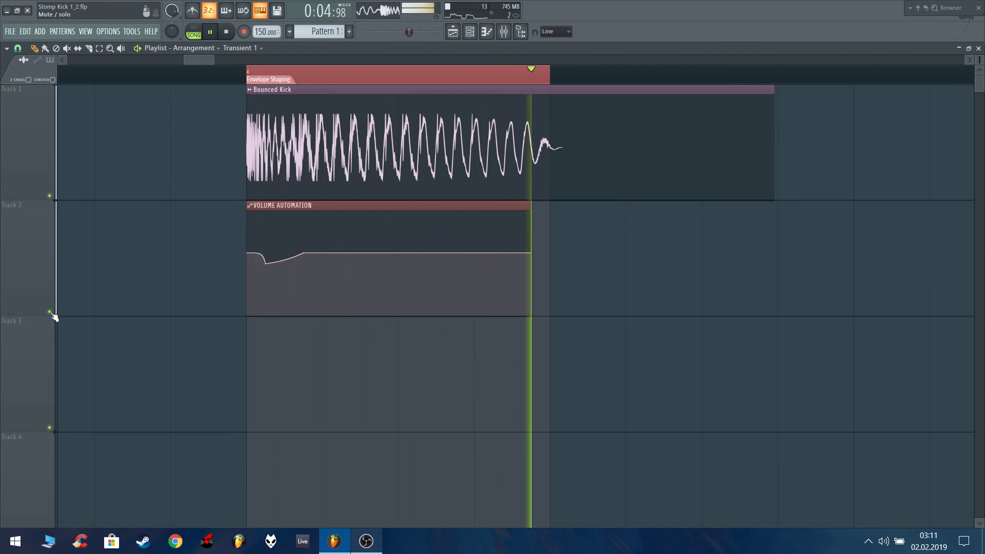
pyautogui.click(52, 312)
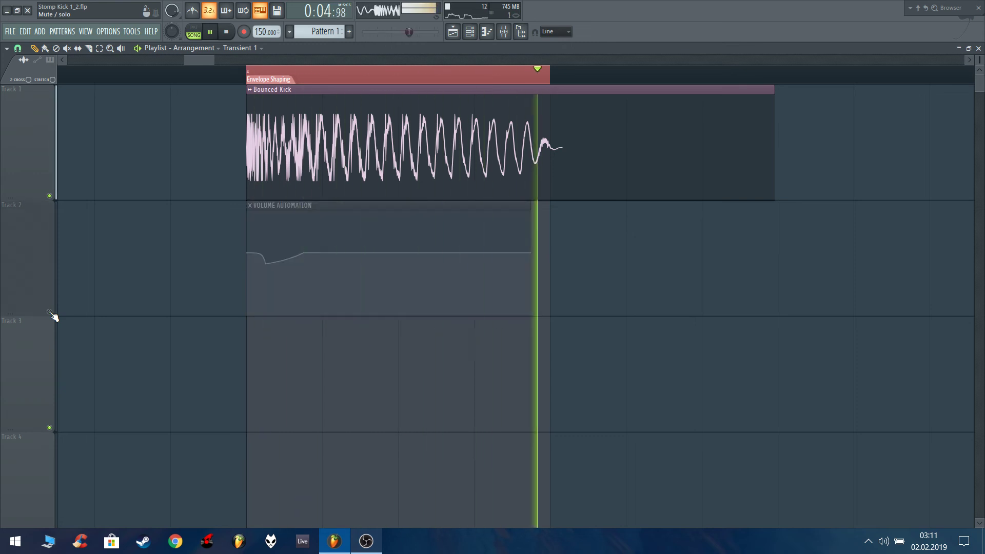
pyautogui.click(51, 312)
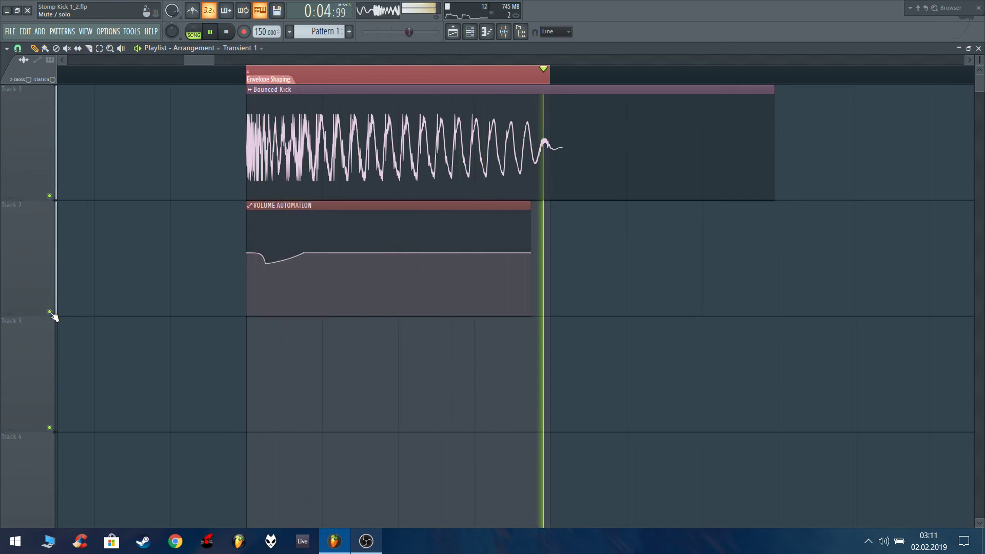
# Copy the dip point's value in VOLUME AUTOMATION, try lowering the point to about 5%, and paste the copied value back
pyautogui.rightClick(267, 262)
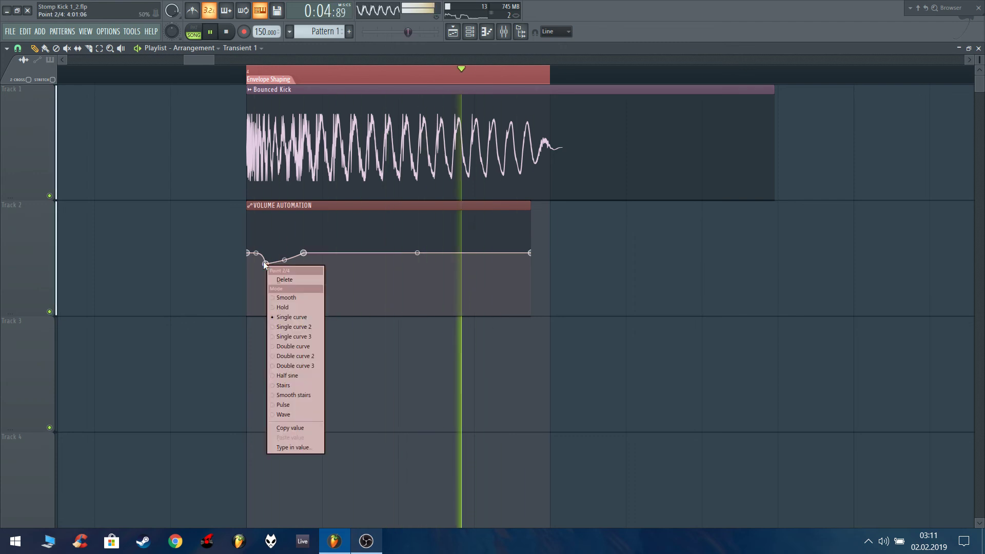
pyautogui.click(304, 411)
pyautogui.moveTo(265, 264); pyautogui.dragTo(270, 312)
pyautogui.rightClick(270, 311)
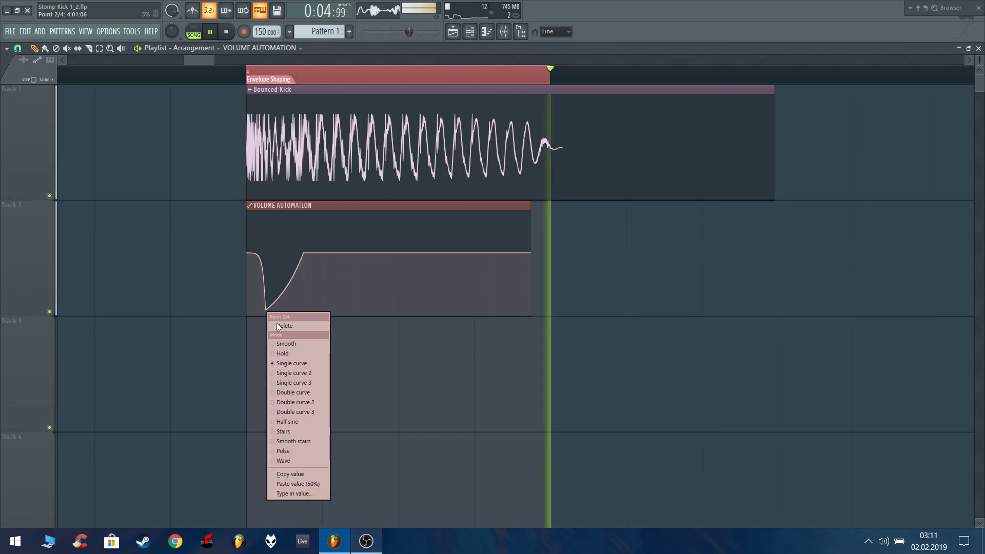
pyautogui.click(319, 472)
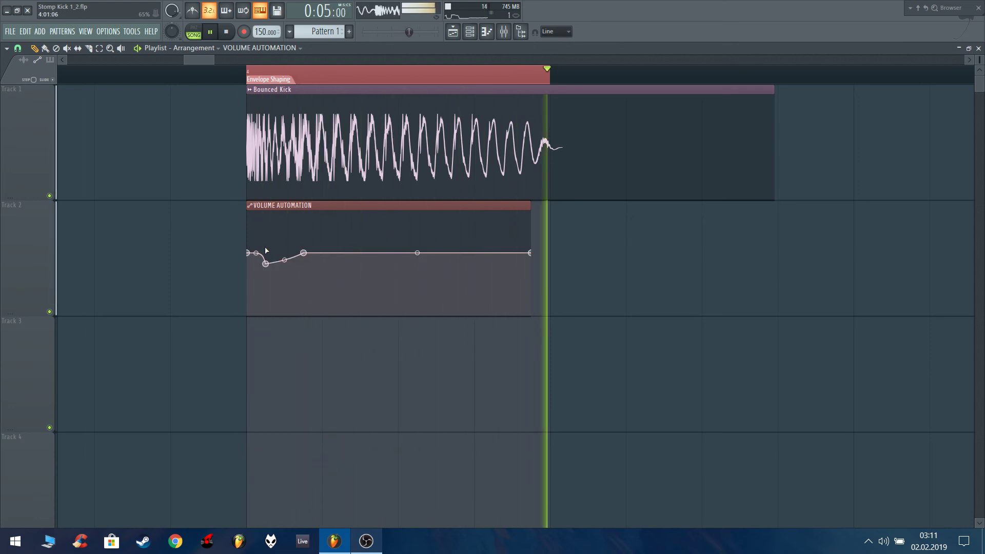
# Stop playback, select 5:01:00 to 5:05:00 at the Tail Fine Tuning marker and play the tuned kick
pyautogui.scroll(-3, 321, 364)
pyautogui.press('space')
pyautogui.hscroll(3, 594, 147)
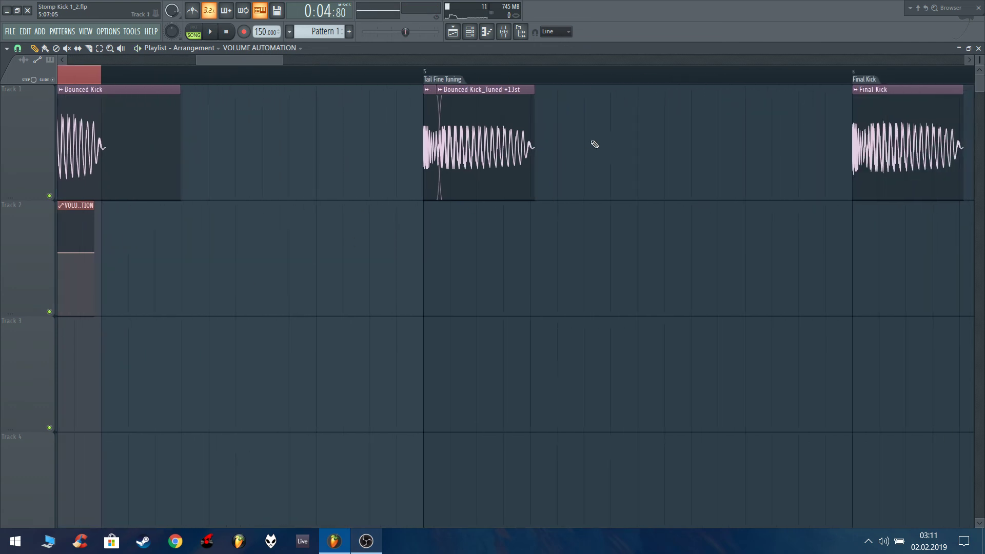
pyautogui.scroll(3, 566, 151)
pyautogui.moveTo(237, 76); pyautogui.dragTo(472, 105)
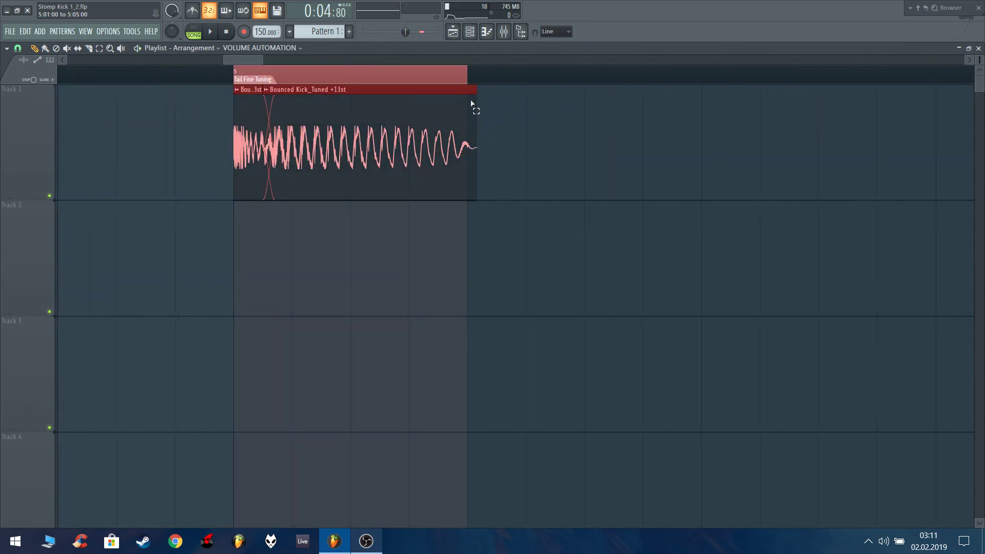
pyautogui.press('space')
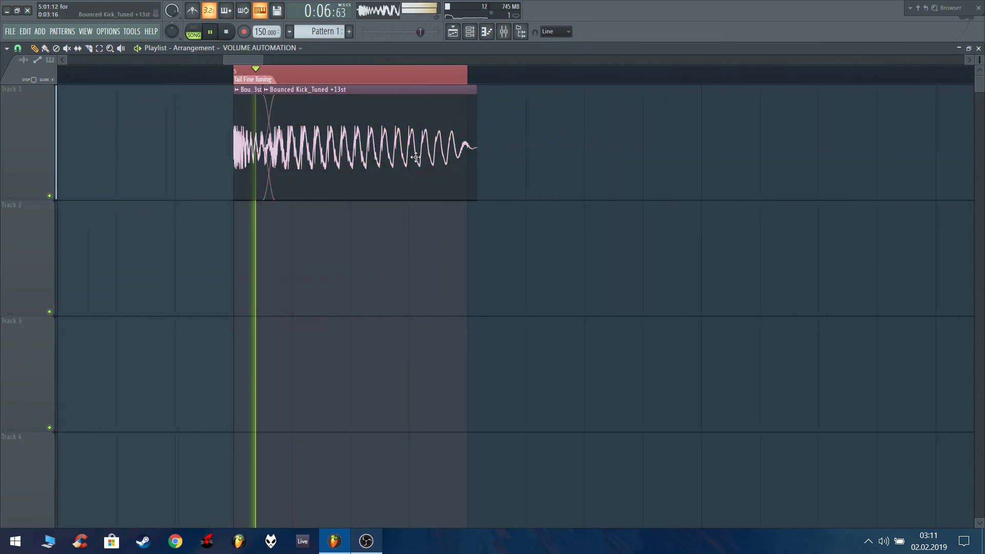
# Examine the declicking modes and pitch controls in the Bounced Kick_Tuned +13st channel settings, and stop playback
pyautogui.doubleClick(252, 145)
pyautogui.click(347, 240)
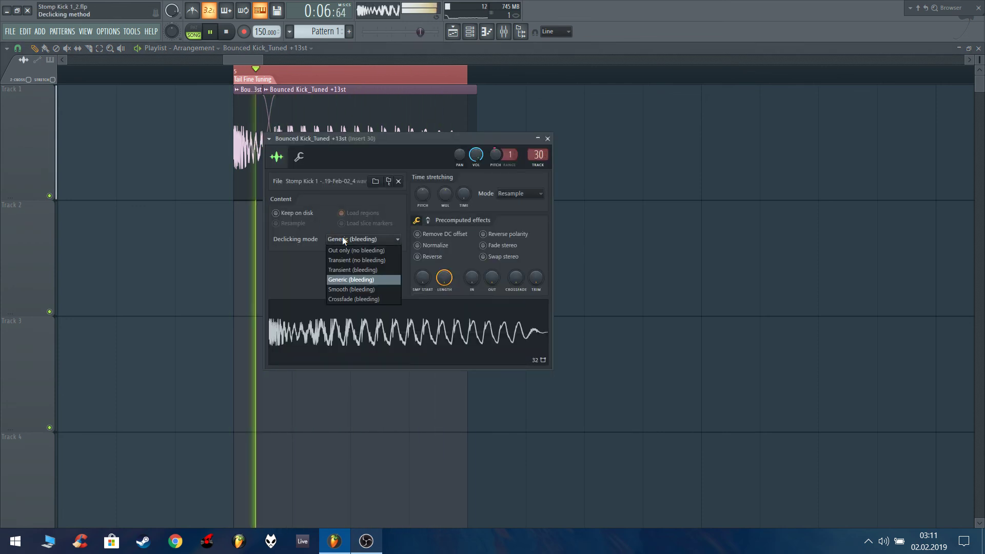
pyautogui.click(548, 138)
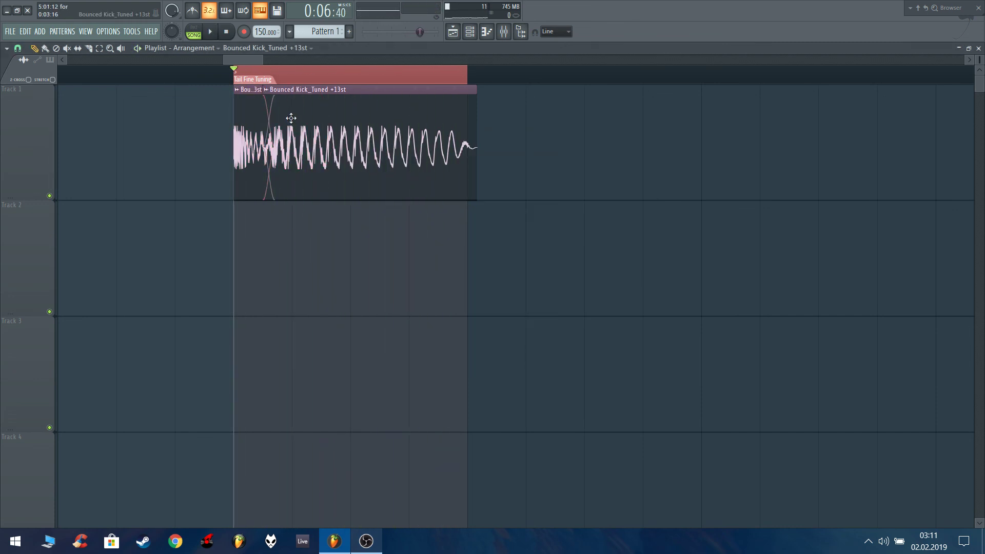
pyautogui.scroll(3, 320, 136)
pyautogui.press('space')
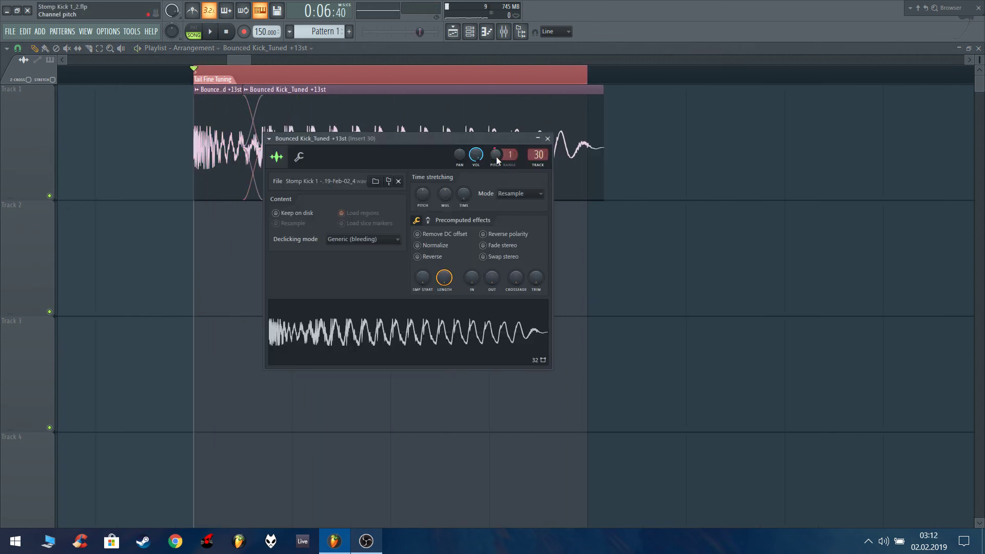
pyautogui.press('Escape')
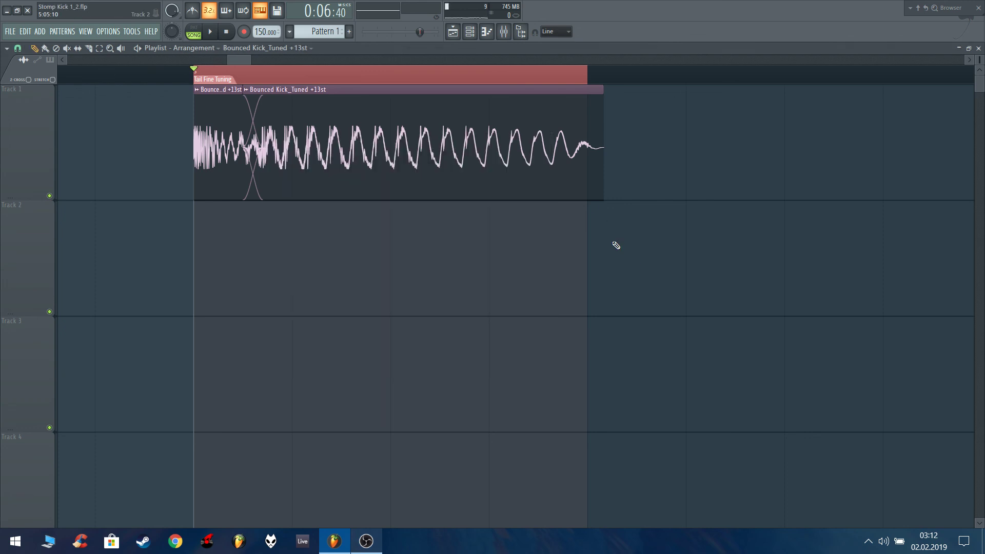
# Open GTune on mixer Insert 30, play the tuned kick to check its pitch, and close the mixer
pyautogui.click(504, 32)
pyautogui.click(663, 335)
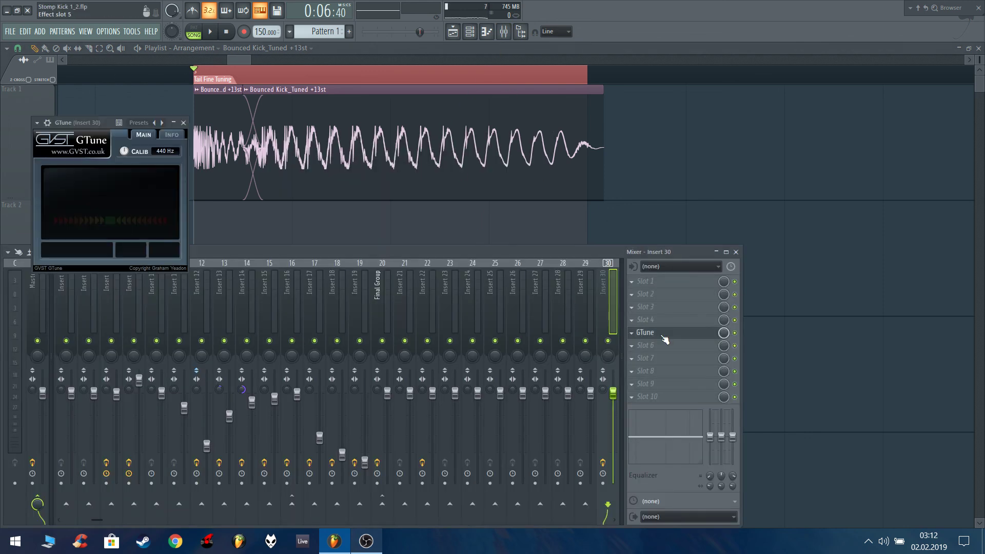
pyautogui.press('space')
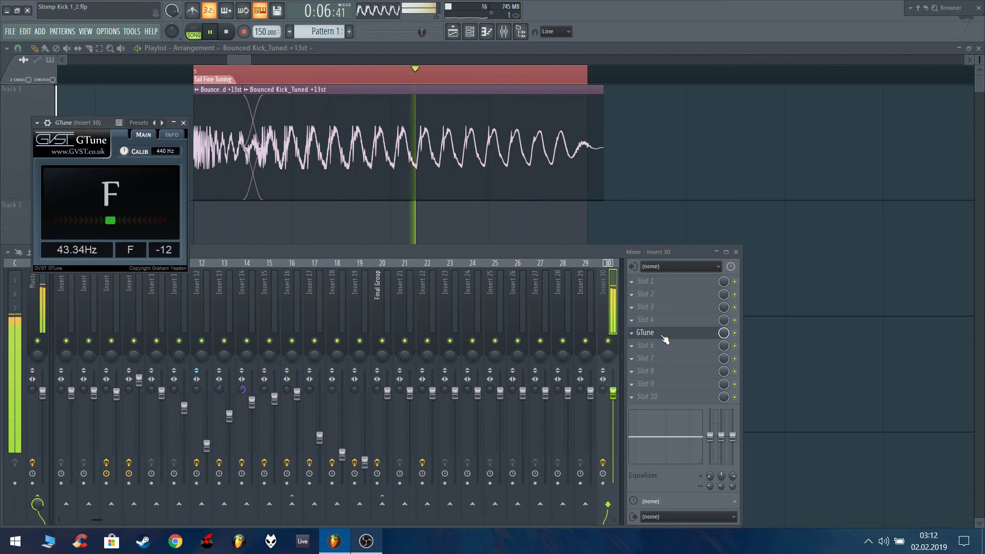
pyautogui.press('space')
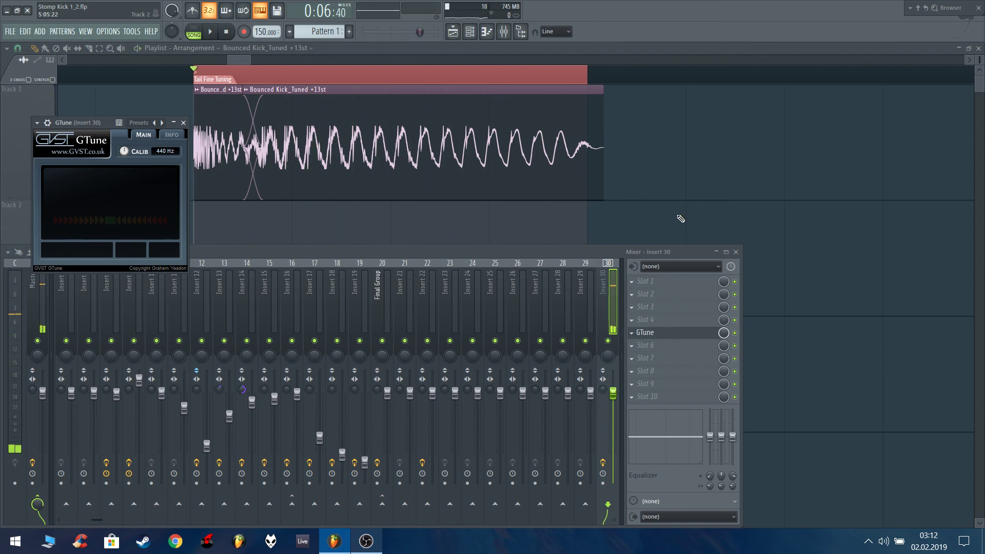
pyautogui.rightClick(681, 218)
# Select the four beats over the Final Kick clip at the Final Kick marker and play them in a loop
pyautogui.scroll(-5, 295, 212)
pyautogui.scroll(4, 607, 170)
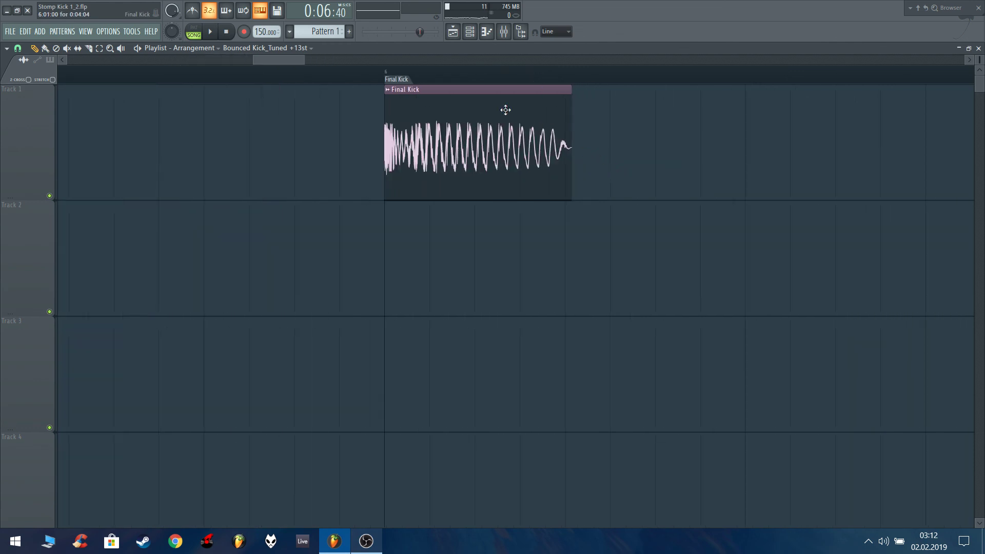
pyautogui.moveTo(382, 76); pyautogui.dragTo(550, 92)
pyautogui.press('space')
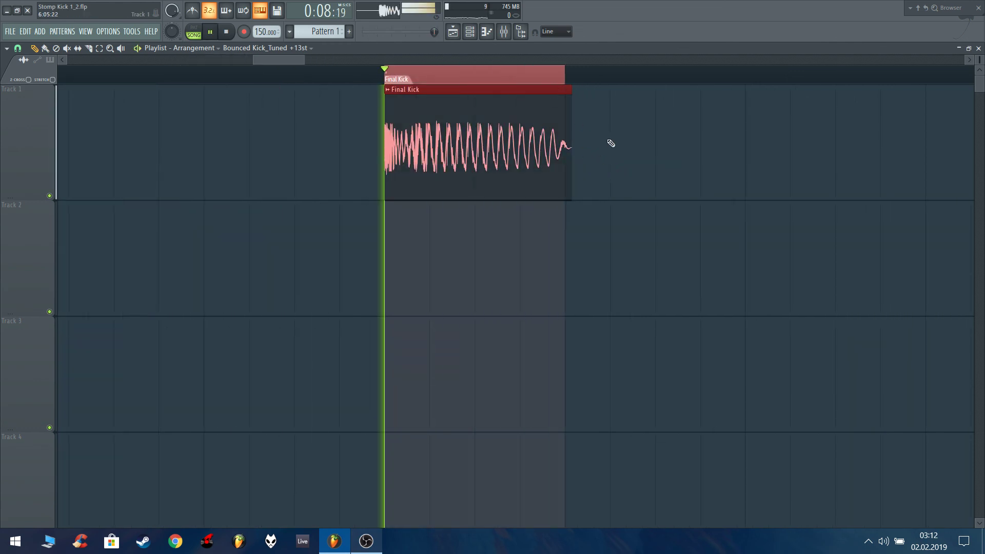
# Try a strong fade-out and the Reverse effect in the Final Kick channel settings, and reset both before closing them
pyautogui.doubleClick(403, 172)
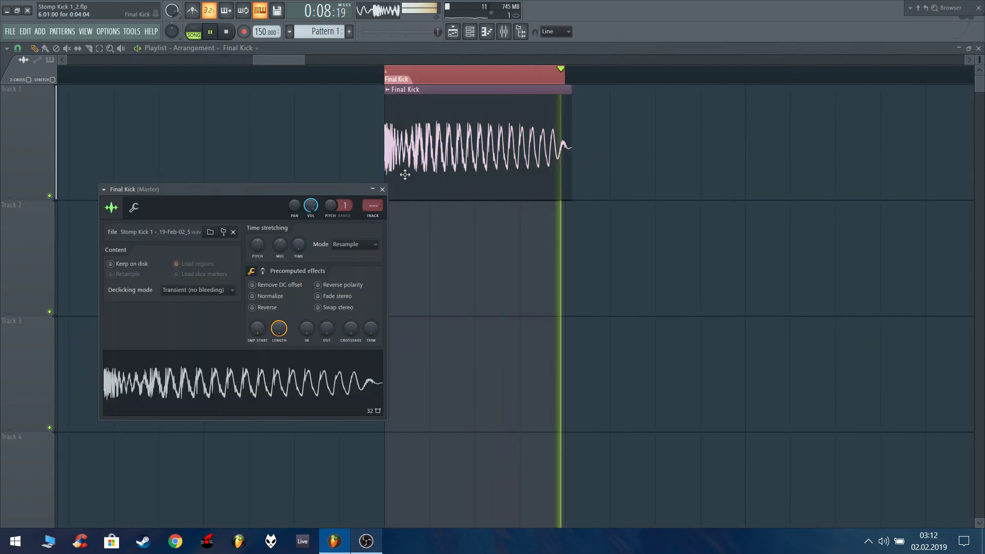
pyautogui.moveTo(325, 333); pyautogui.dragTo(325, 267)
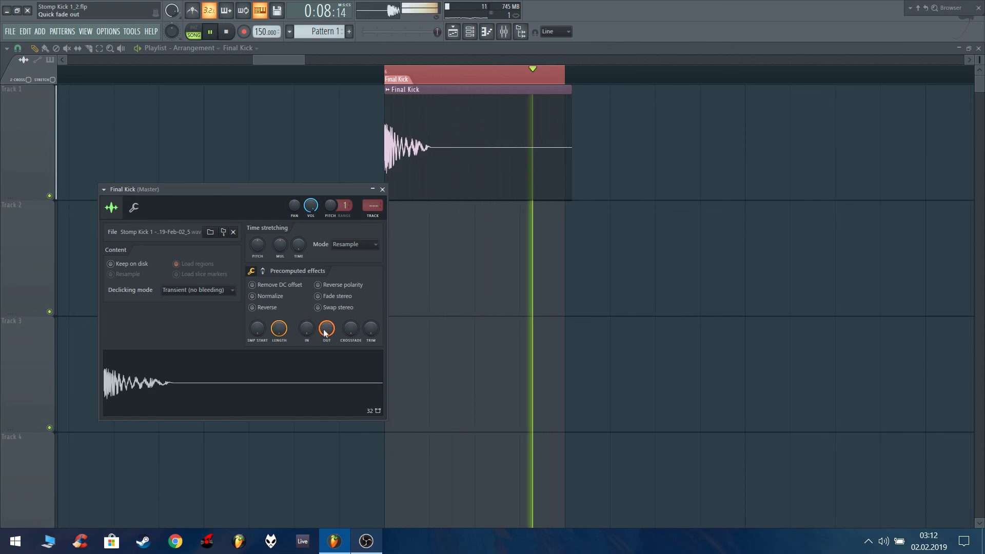
pyautogui.moveTo(325, 332); pyautogui.dragTo(324, 400)
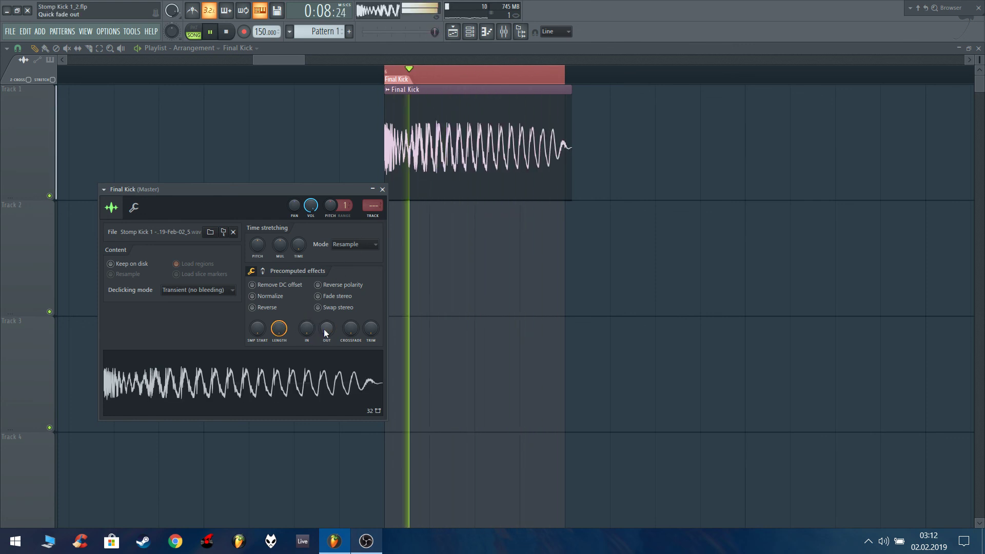
pyautogui.click(273, 308)
pyautogui.click(273, 308)
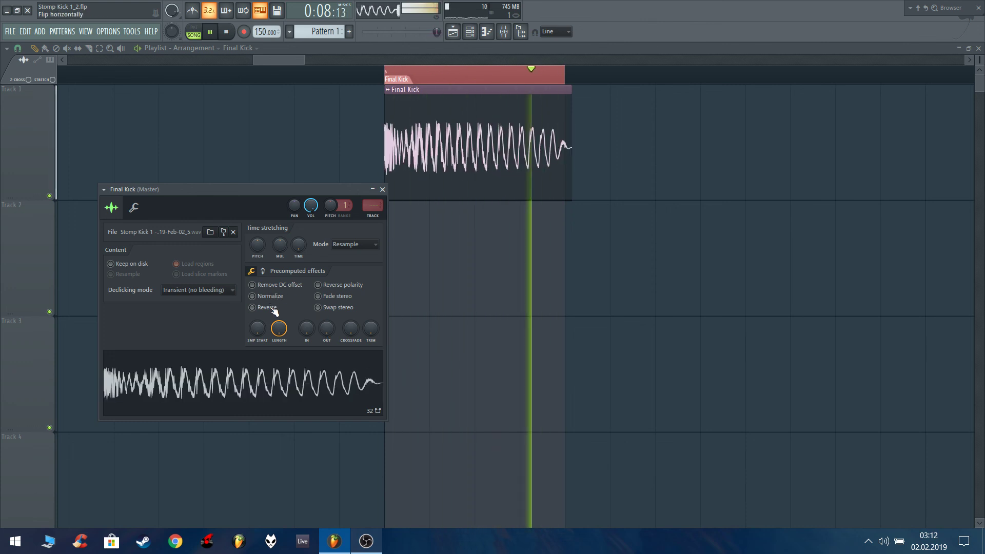
pyautogui.click(382, 189)
# Try trimming the start of the Final Kick clip to 6:02:00 and extend it back to 6:01:00
pyautogui.moveTo(386, 144); pyautogui.dragTo(430, 143)
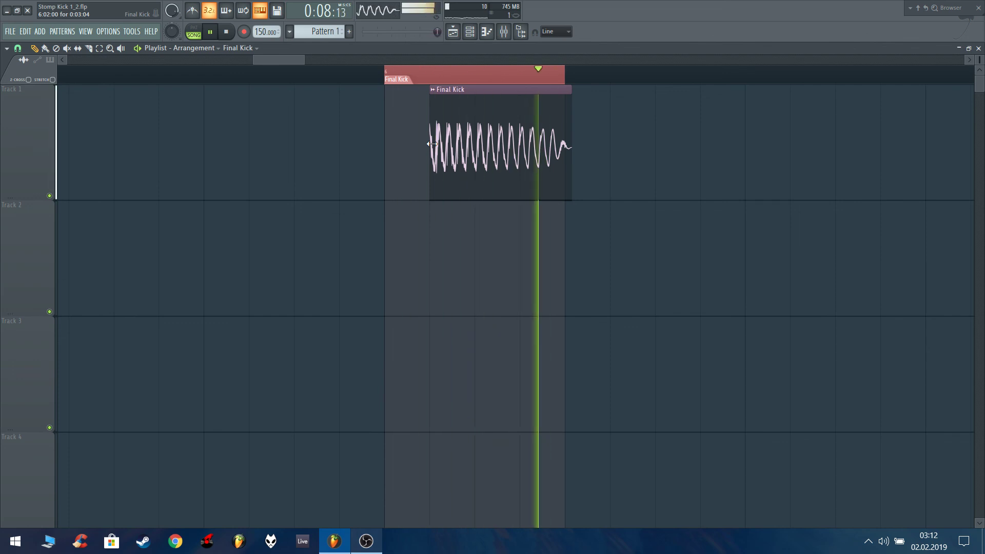
pyautogui.moveTo(419, 144); pyautogui.dragTo(391, 147)
pyautogui.scroll(2, 528, 148)
pyautogui.moveTo(525, 184); pyautogui.dragTo(431, 195)
pyautogui.scroll(-1, 334, 198)
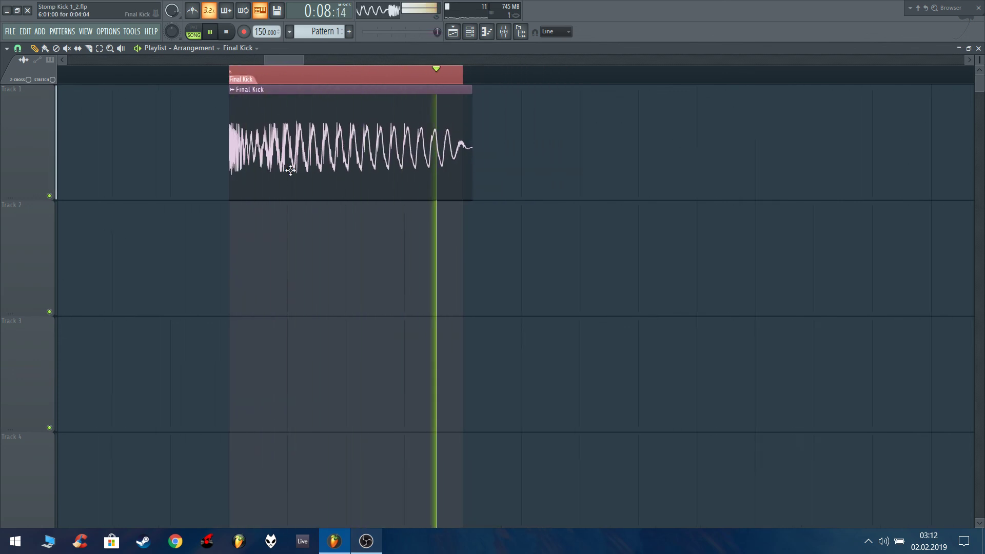
# Stop playback of the final kick and switch to OBS
pyautogui.press('space')
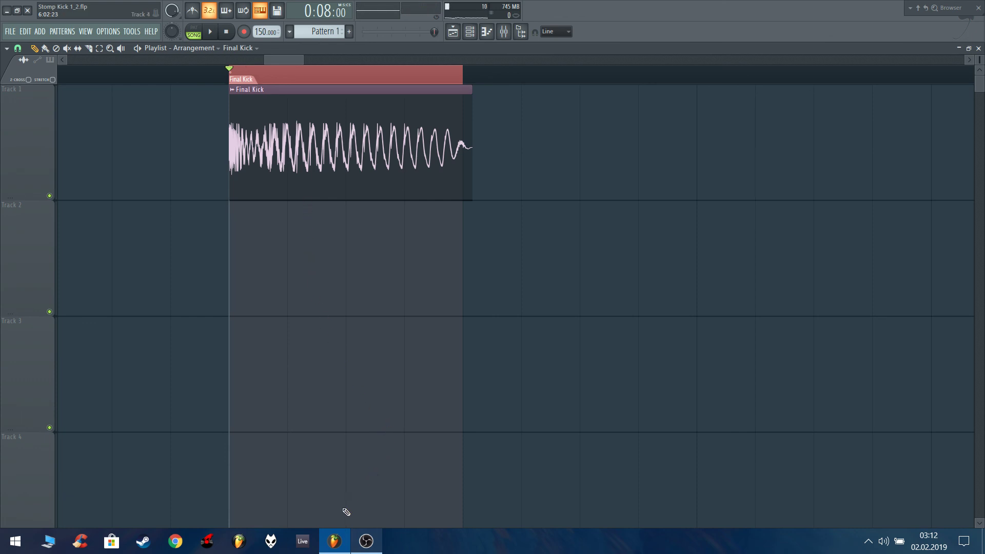
pyautogui.click(365, 542)
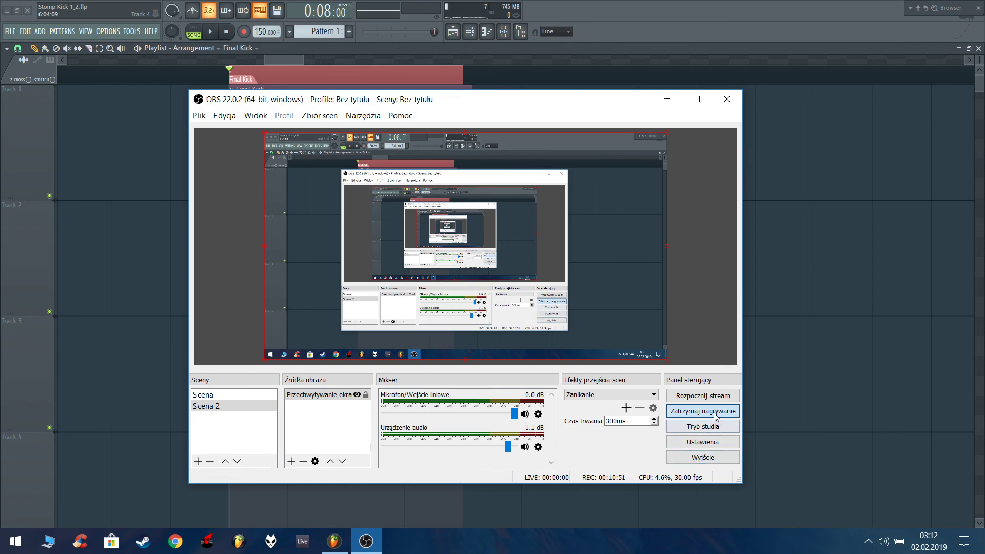